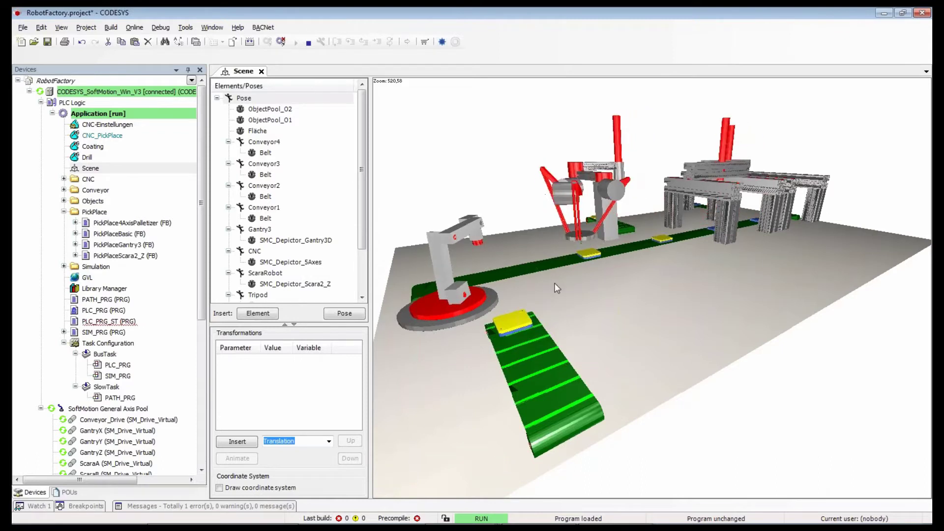
left_click_drag(560, 285, 568, 293)
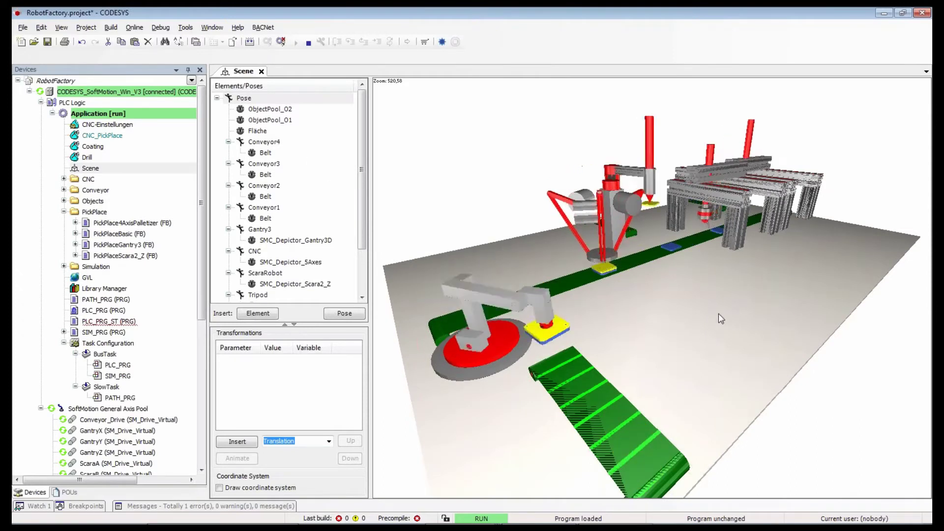
mouse_move(719, 313)
left_mouse_down()
mouse_move(689, 316)
mouse_move(698, 334)
mouse_move(713, 327)
left_mouse_up()
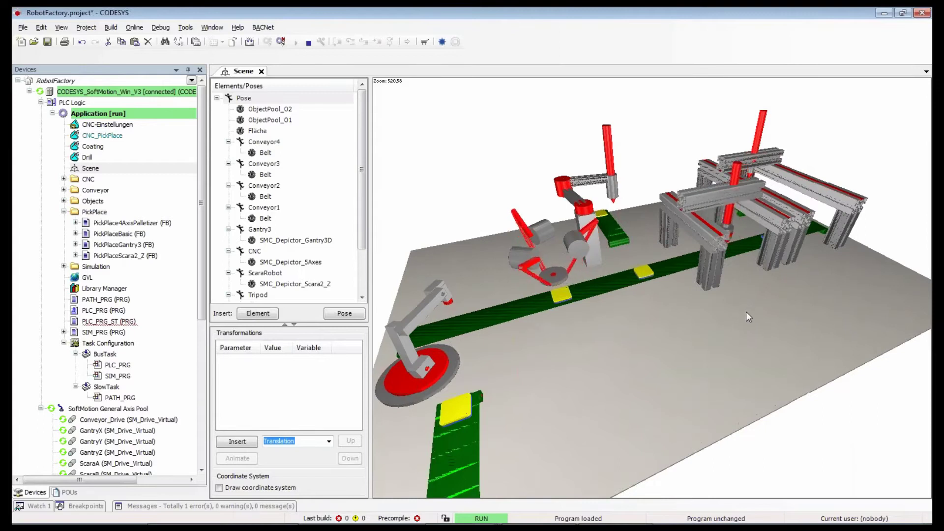
left_click_drag(775, 291, 813, 239)
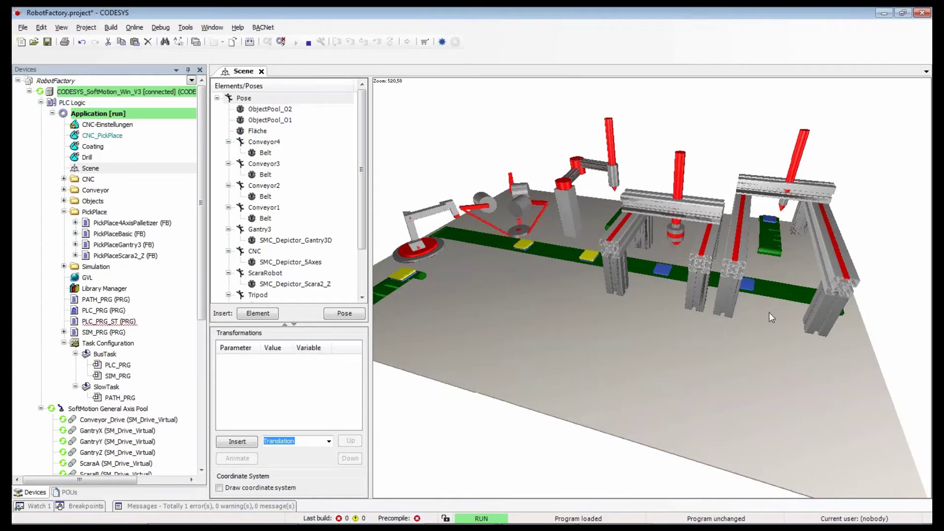
left_click_drag(768, 310, 654, 277)
scroll(654, 266, "up", 3)
left_click_drag(671, 238, 751, 255)
scroll(728, 232, "up", 3)
scroll(719, 283, "down", 3)
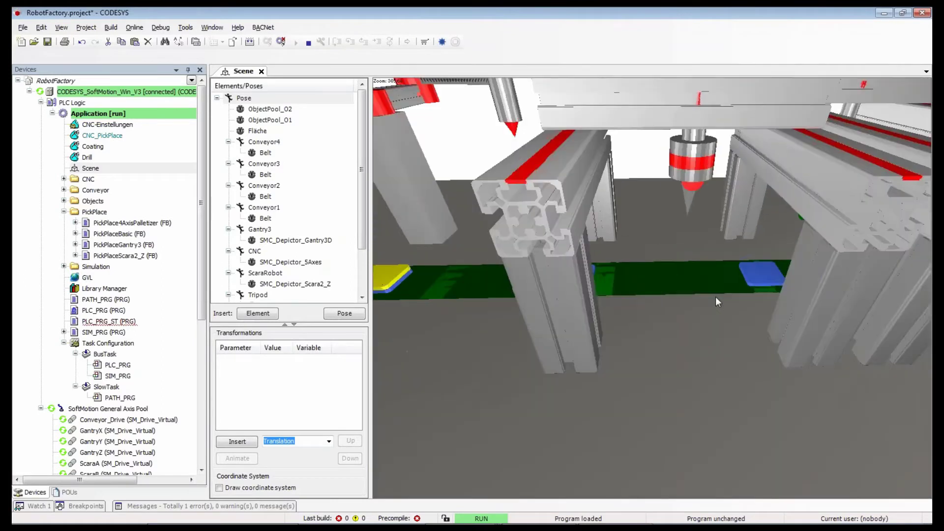
scroll(716, 302, "down", 3)
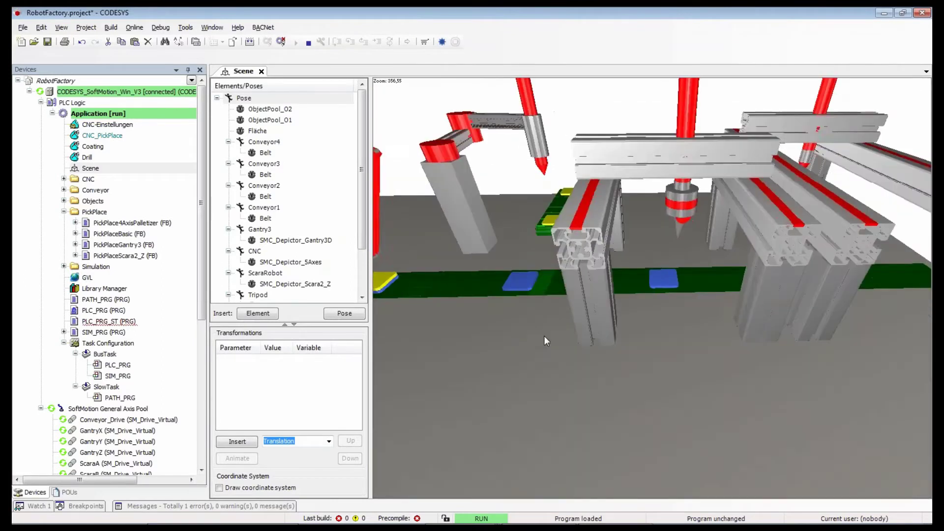
left_click_drag(501, 338, 599, 239)
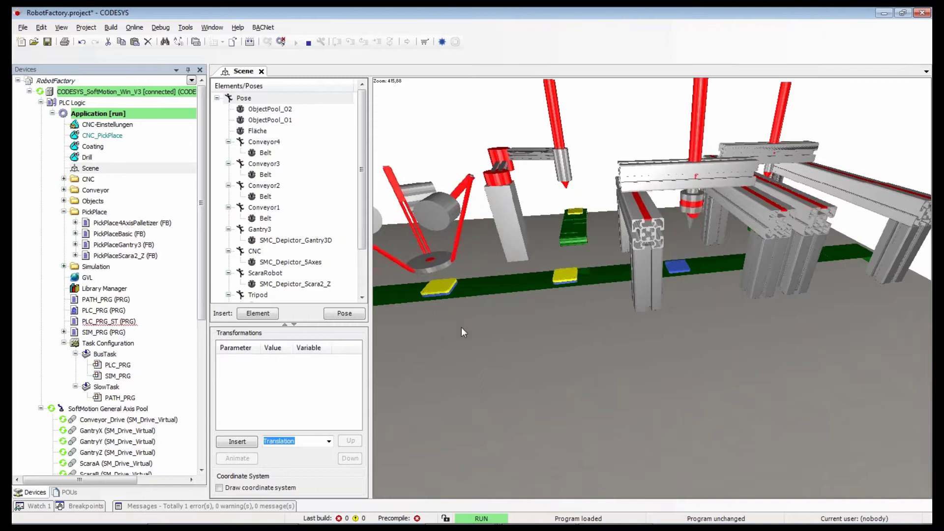
left_click_drag(462, 327, 515, 284)
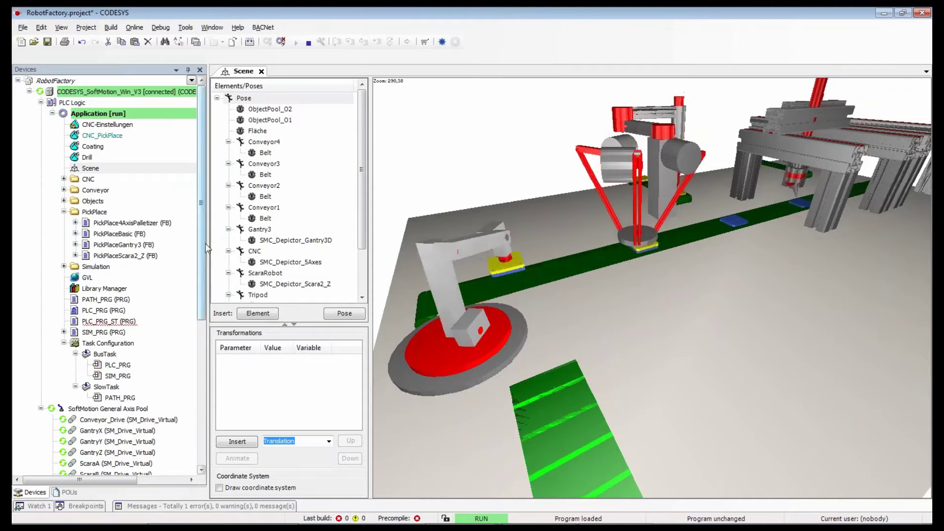
scroll(148, 271, "down", 6)
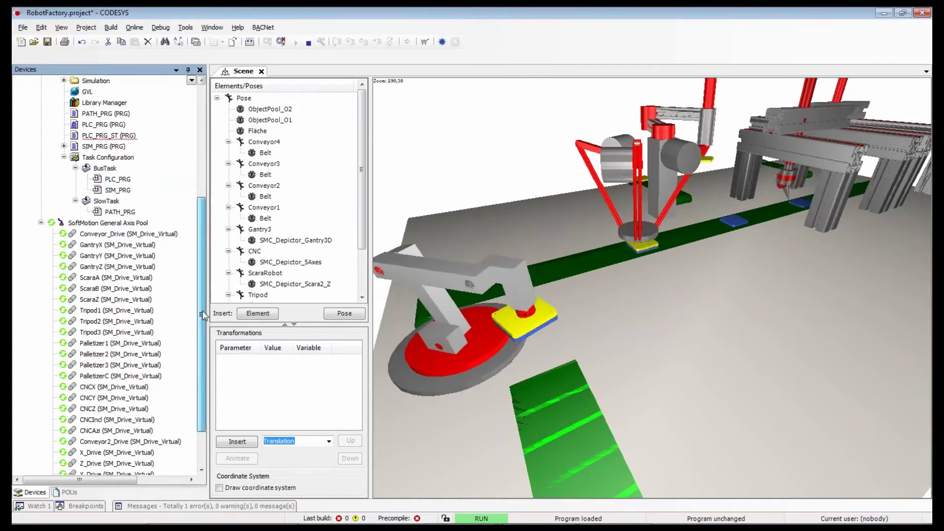
scroll(205, 305, "up", 1)
scroll(205, 305, "up", 5)
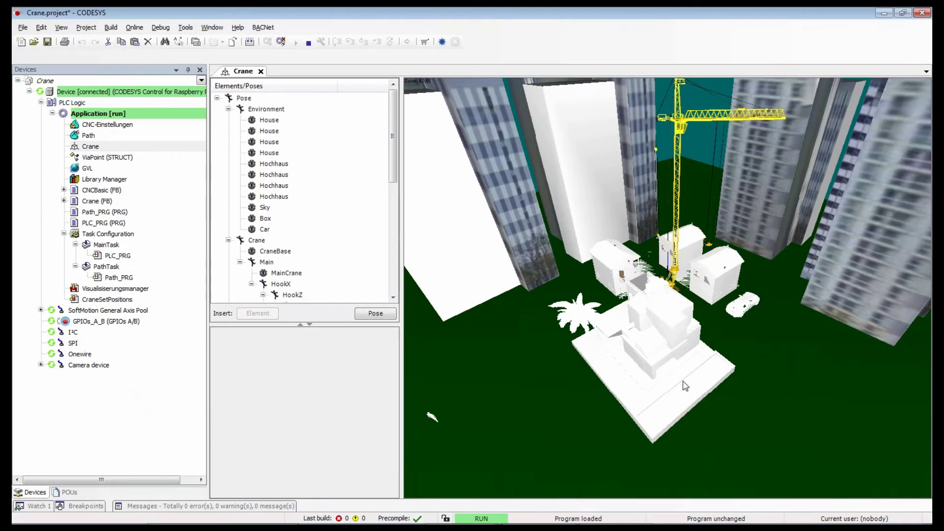
- Orbit and zoom the Crane scene to inspect the yellow crane among the houses and high-rises
left_click_drag(692, 383, 620, 306)
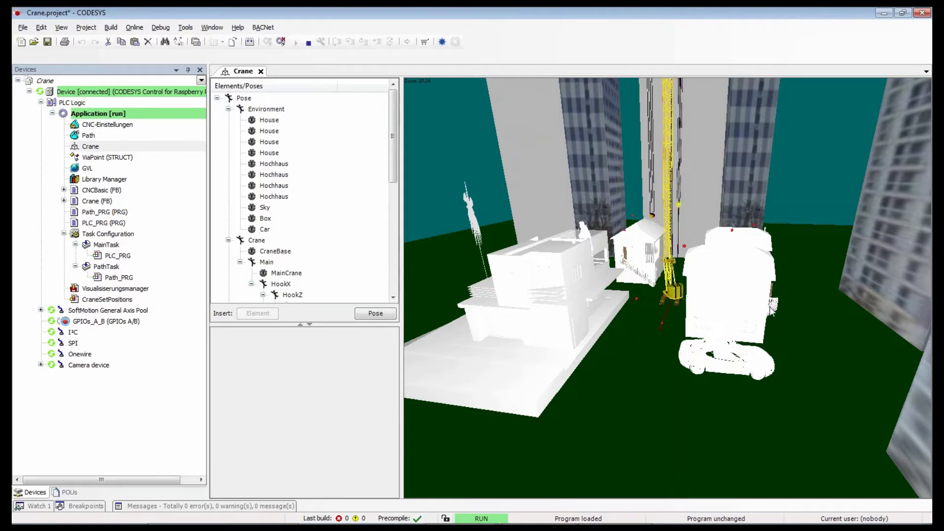
left_click_drag(648, 294, 751, 376)
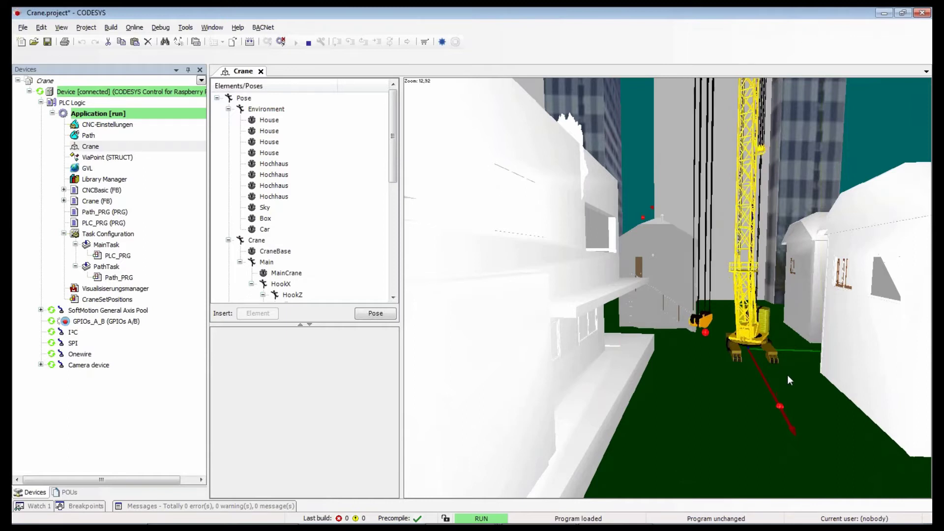
left_click_drag(787, 375, 642, 378)
scroll(652, 374, "down", 3)
scroll(667, 369, "down", 3)
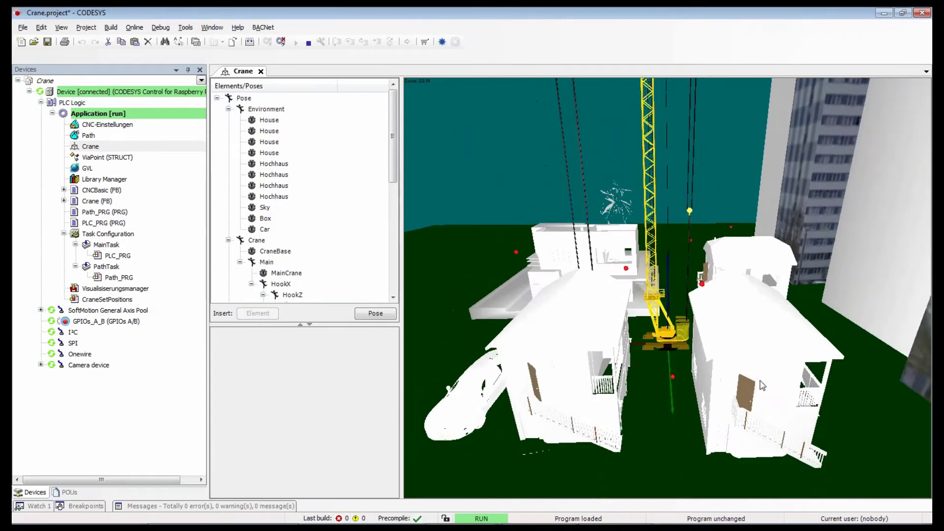
left_click_drag(722, 402, 781, 419)
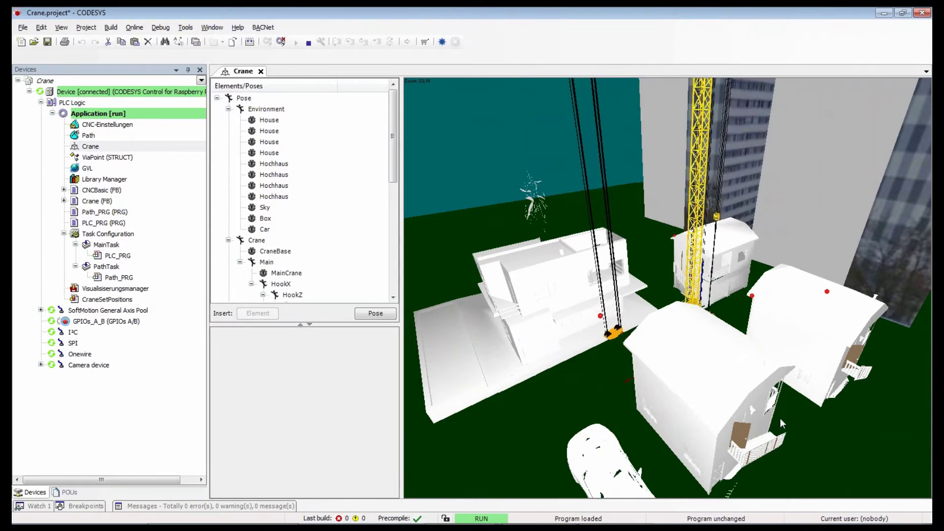
- Close the Crane project without saving, confirm the logout, and advance to the Modelling slide
left_click(923, 13)
left_click(514, 311)
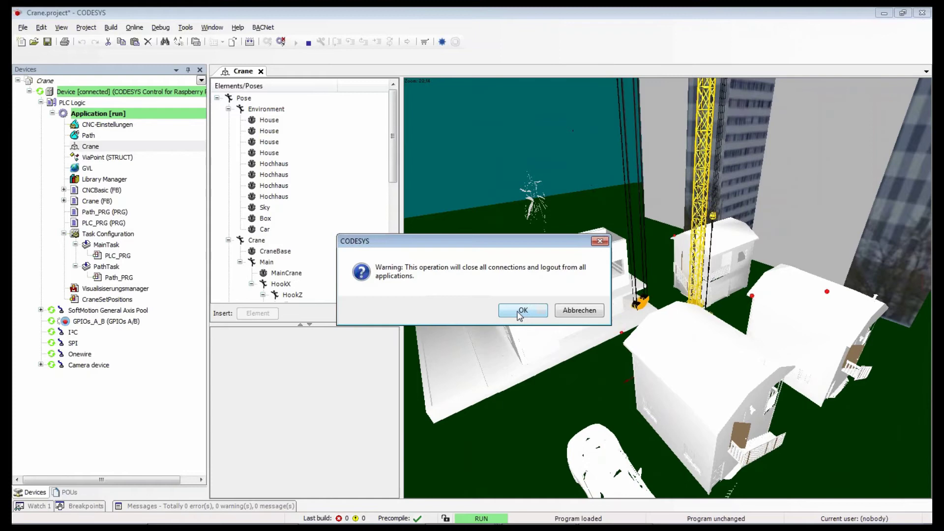
left_click(519, 310)
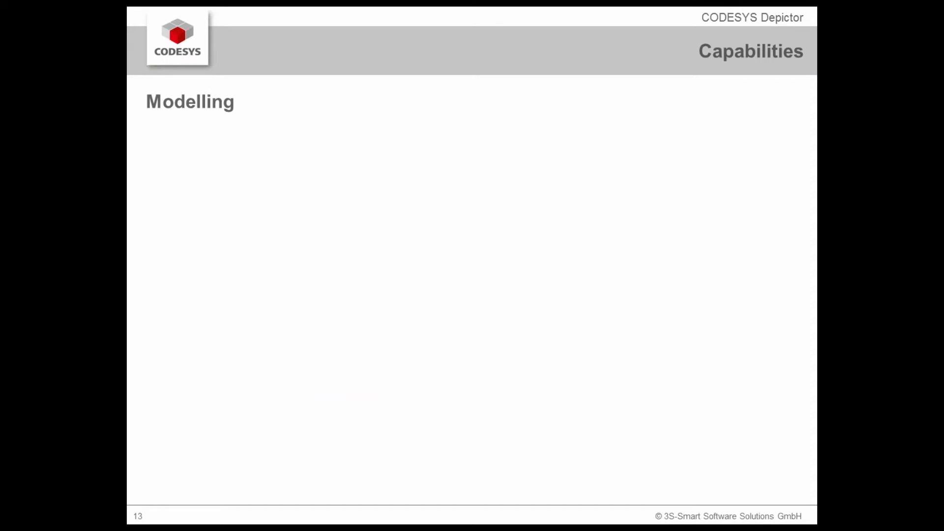
key("Right")
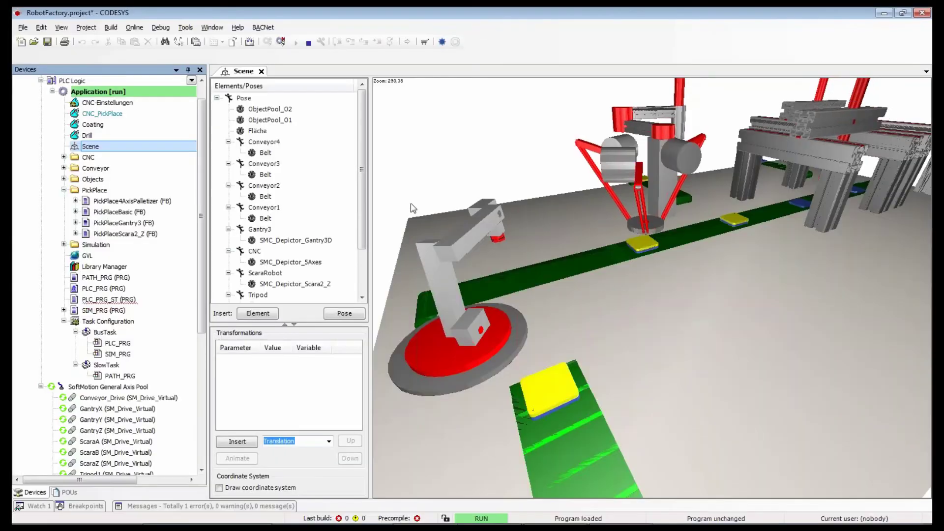
- Insert a Box element under the bottom Pose in the RobotFactory Elements/Poses tree
left_click(366, 295)
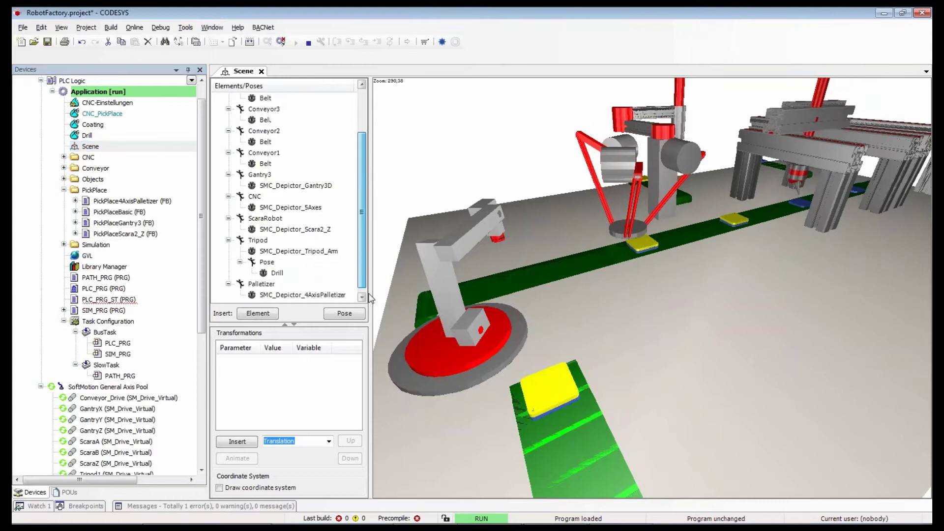
scroll(325, 269, "up", 2)
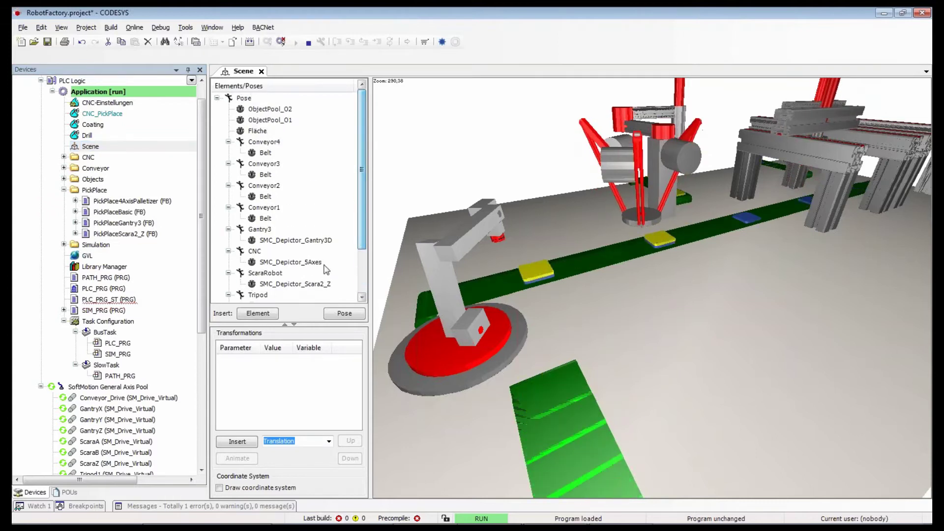
scroll(326, 269, "down", 2)
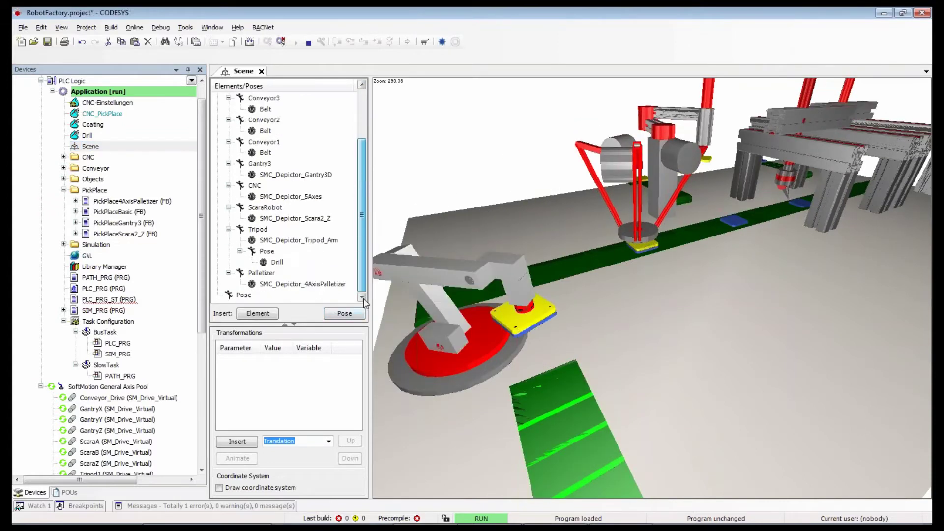
left_click(354, 295)
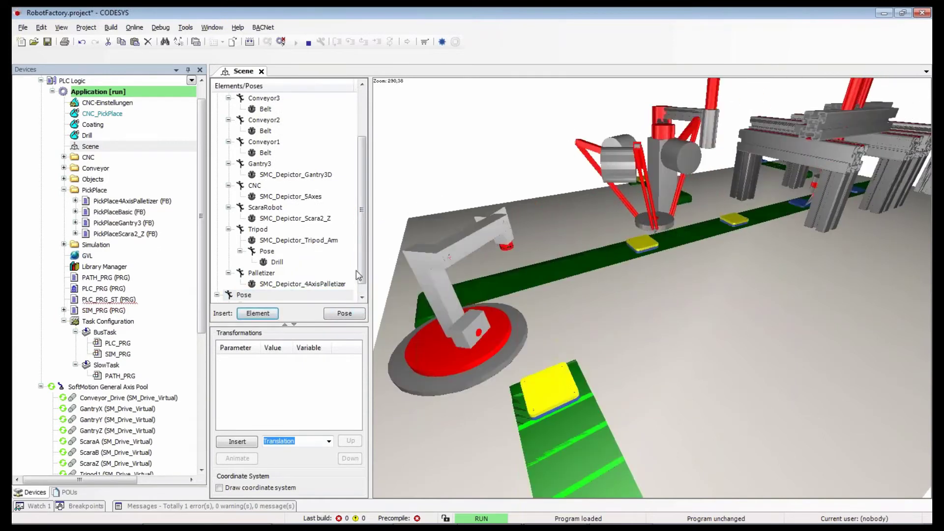
left_click(258, 313)
left_click(254, 295)
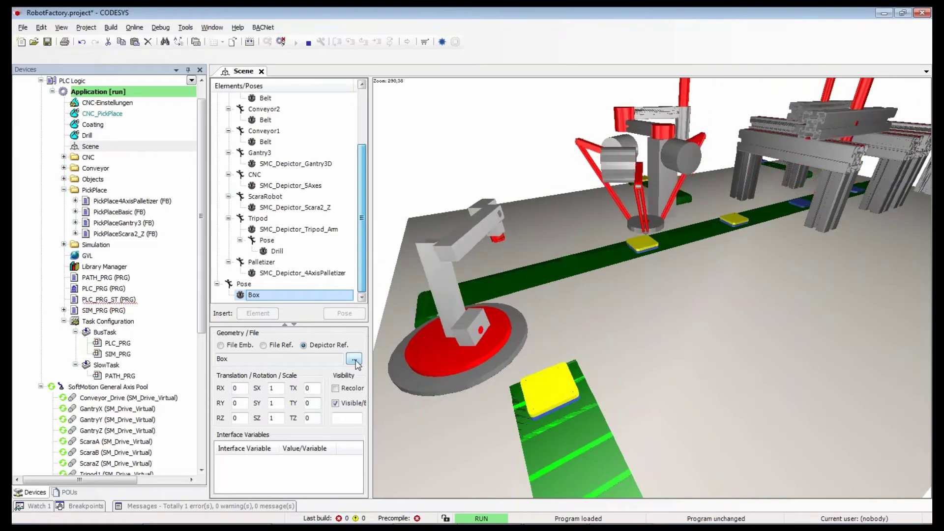
- Browse the Depictor object library, previewing Torus, Sphere, Plane, Cylinder, Cone, Box and AluminumProfile
left_click(355, 360)
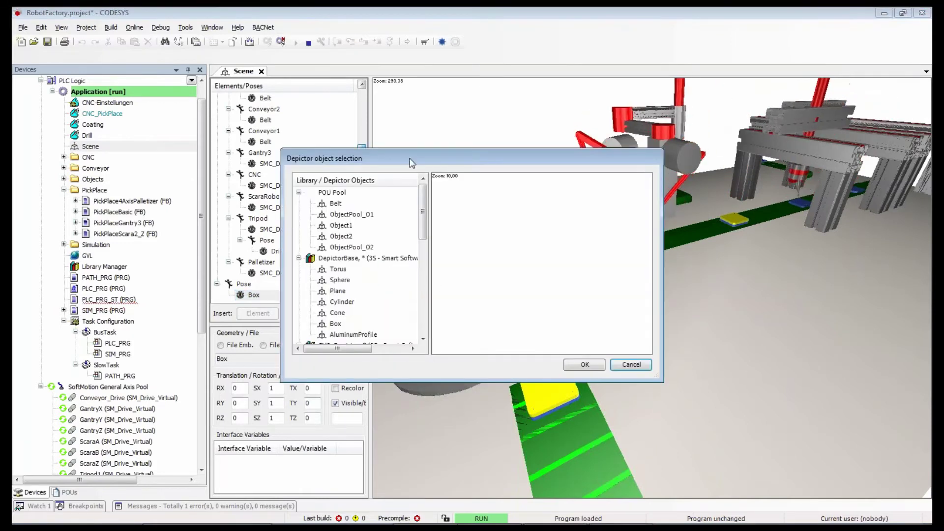
left_click_drag(419, 149, 419, 80)
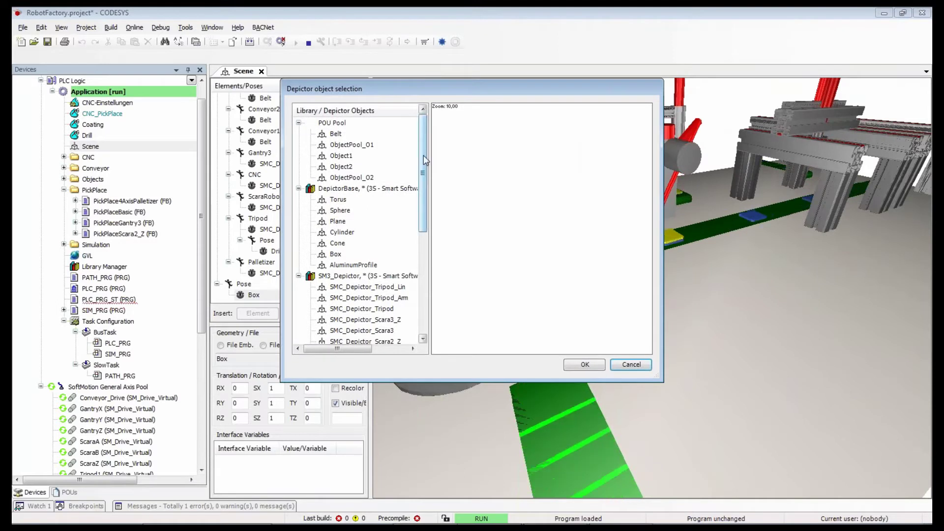
scroll(426, 160, "down", 1)
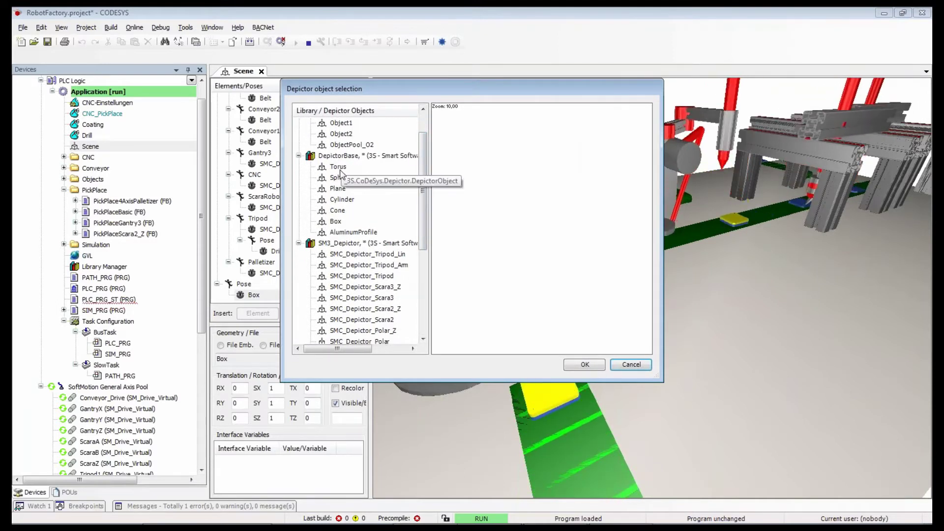
left_click(341, 169)
left_click_drag(582, 260, 505, 287)
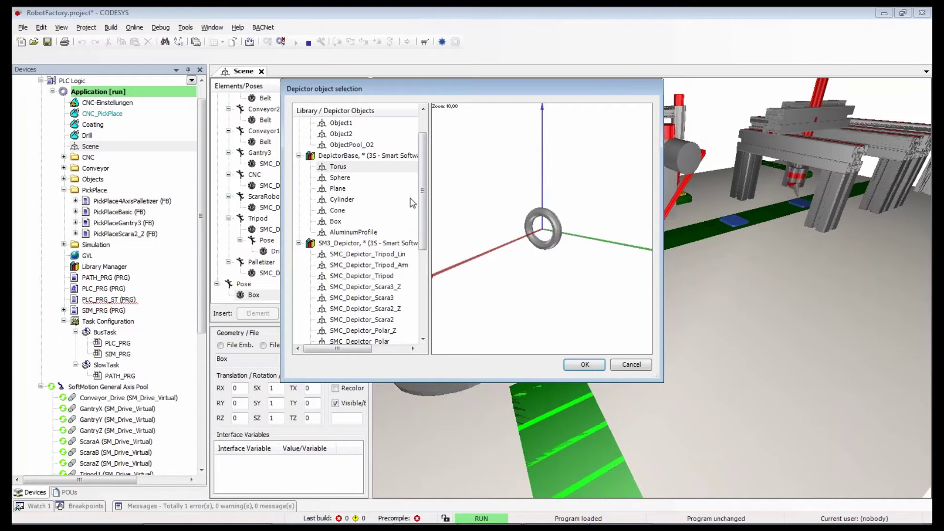
left_click(339, 178)
left_click_drag(517, 276, 578, 306)
left_click(338, 188)
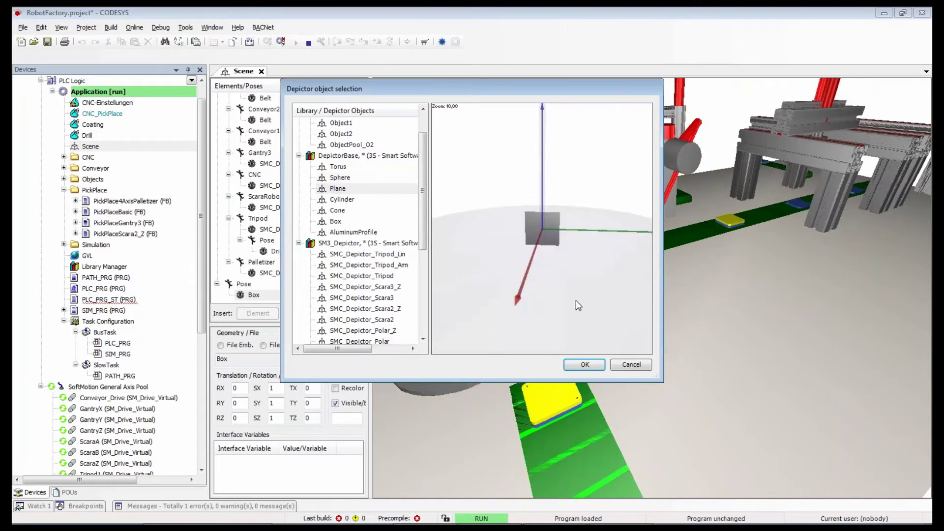
left_click(350, 200)
left_click_drag(594, 265, 517, 275)
left_click(338, 210)
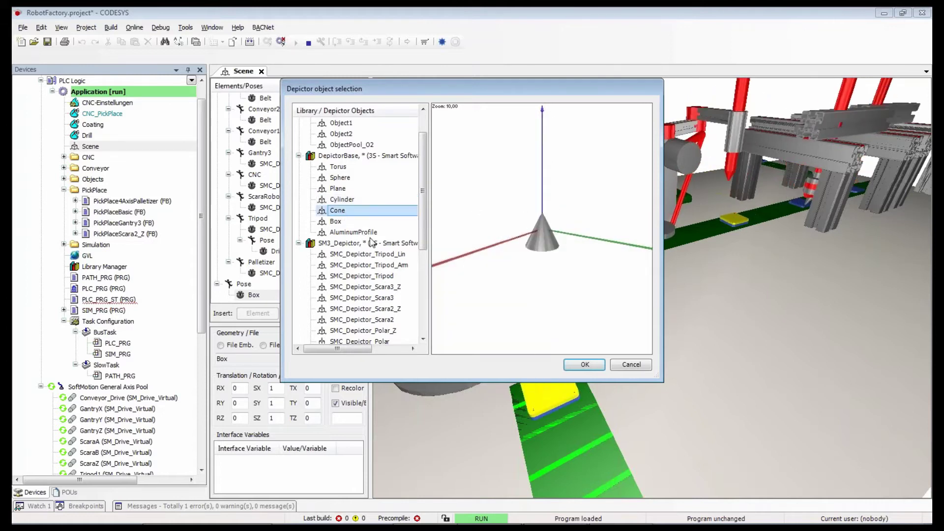
left_click(336, 221)
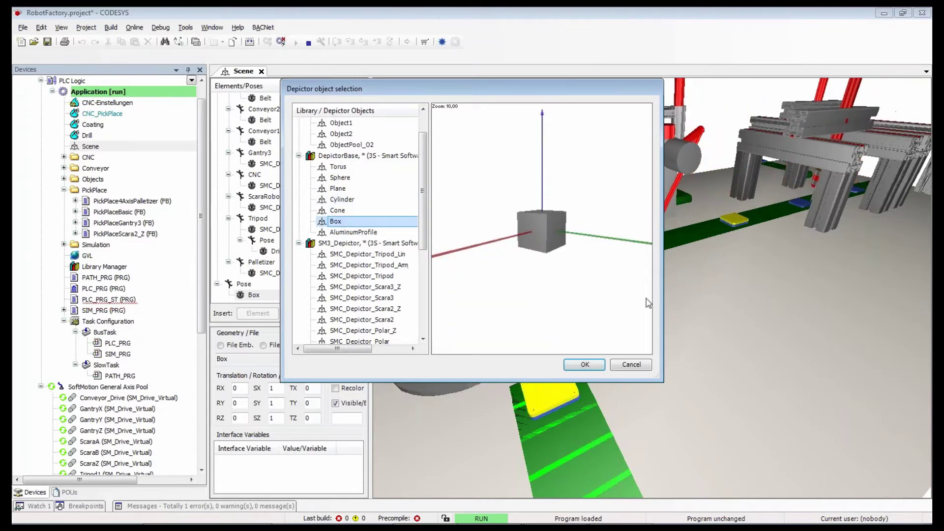
left_click(382, 234)
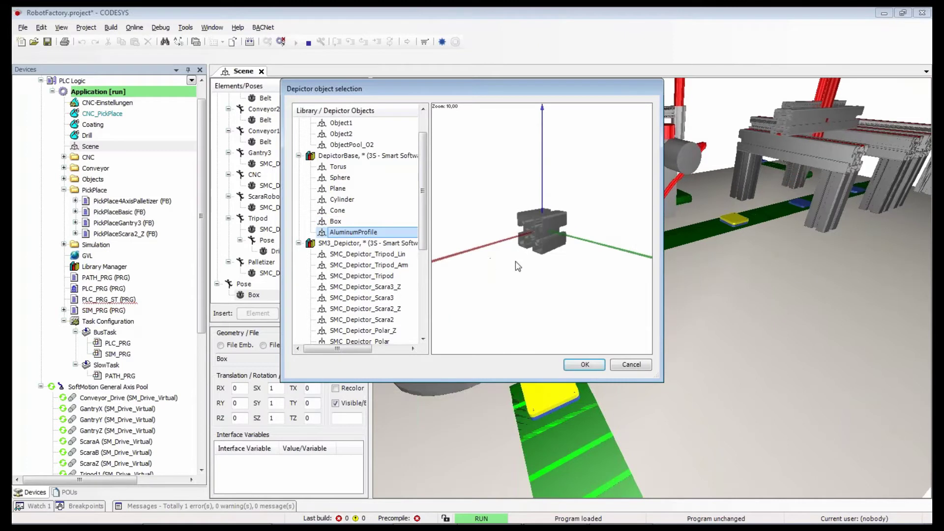
left_click_drag(518, 266, 507, 285)
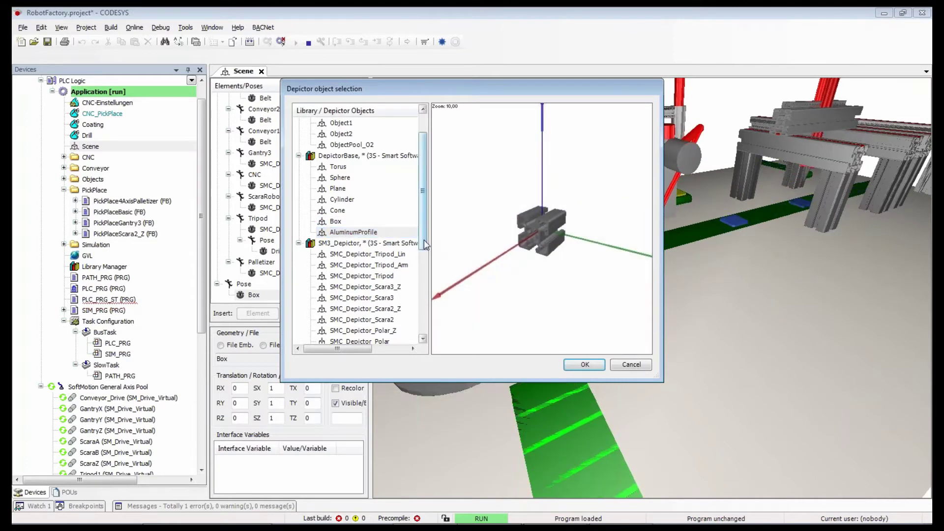
- Preview SMC_Depictor_Tripod_Lin and SMC_Depictor_Scara3, then cancel without choosing an object
scroll(426, 245, "down", 2)
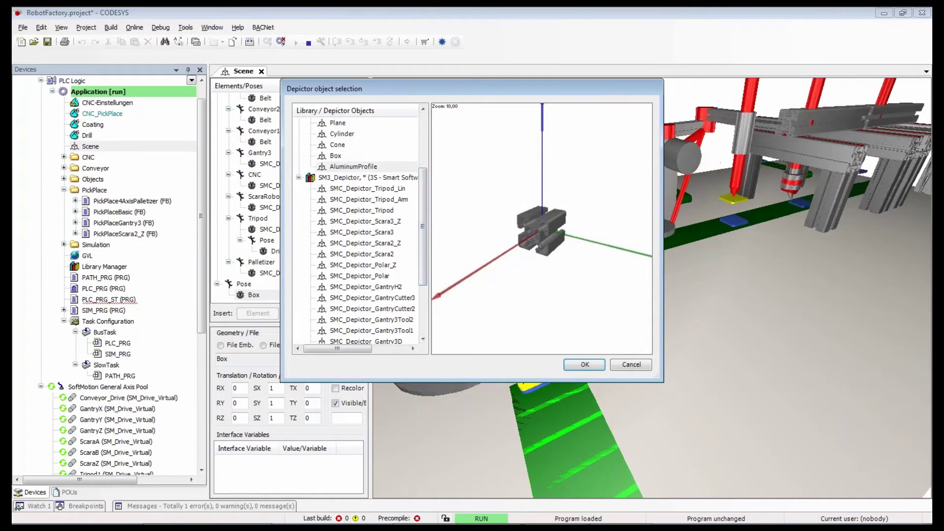
left_click_drag(430, 227, 466, 226)
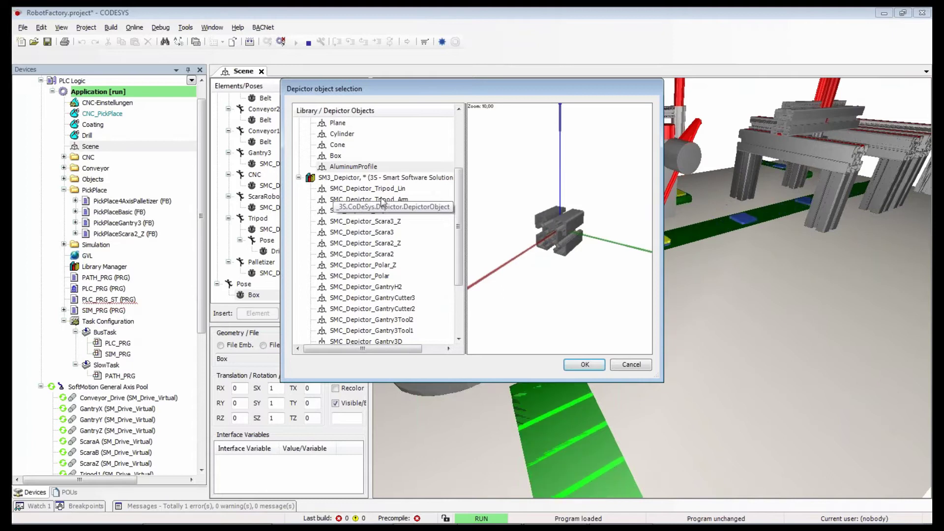
left_click(361, 194)
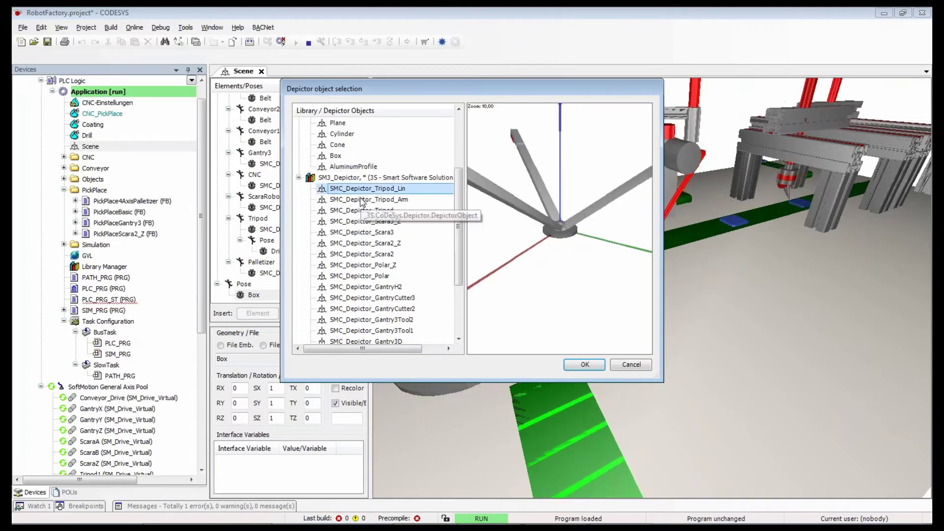
left_click(570, 219)
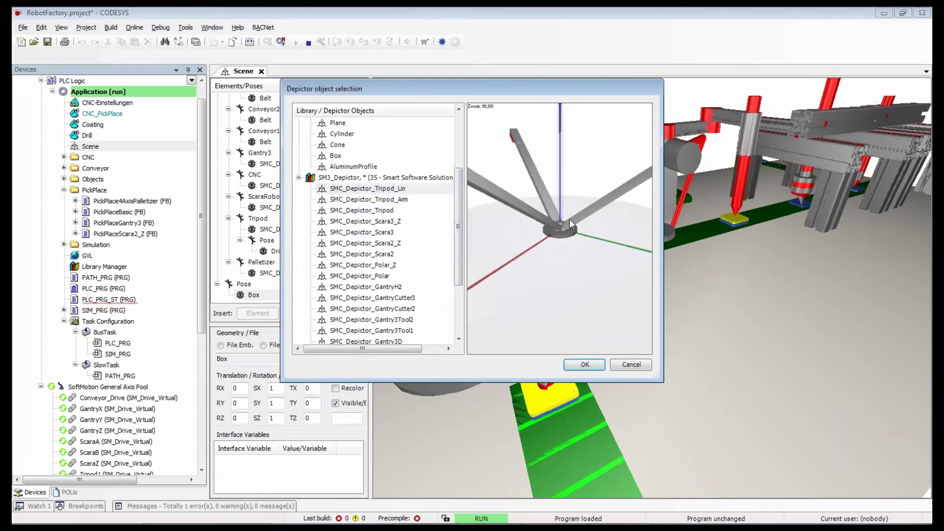
scroll(578, 228, "down", 3)
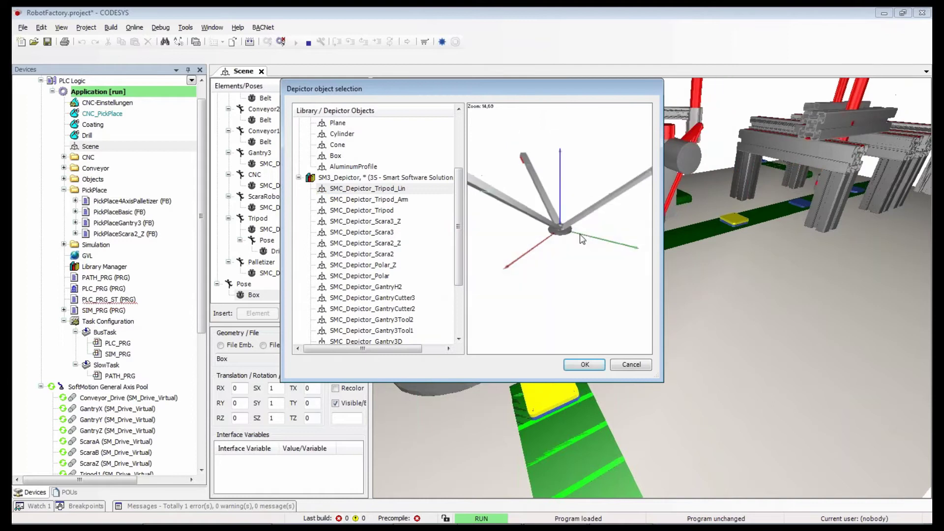
left_click(377, 233)
left_click_drag(585, 251, 456, 223)
scroll(374, 157, "up", 3)
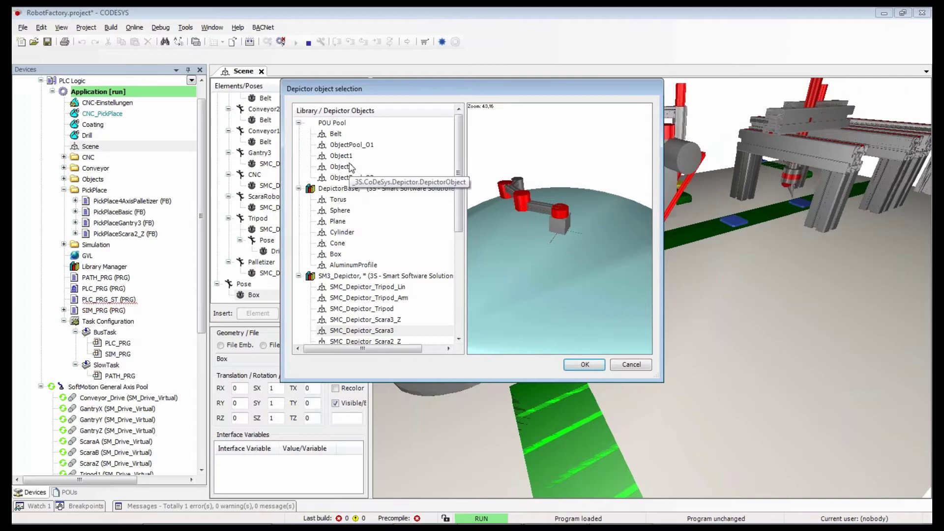
left_click(632, 364)
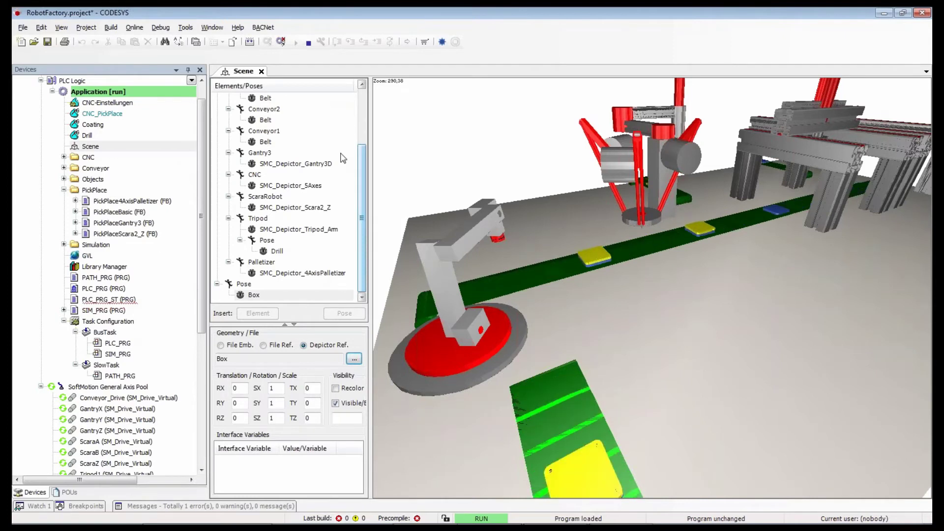
left_click_drag(362, 169, 361, 114)
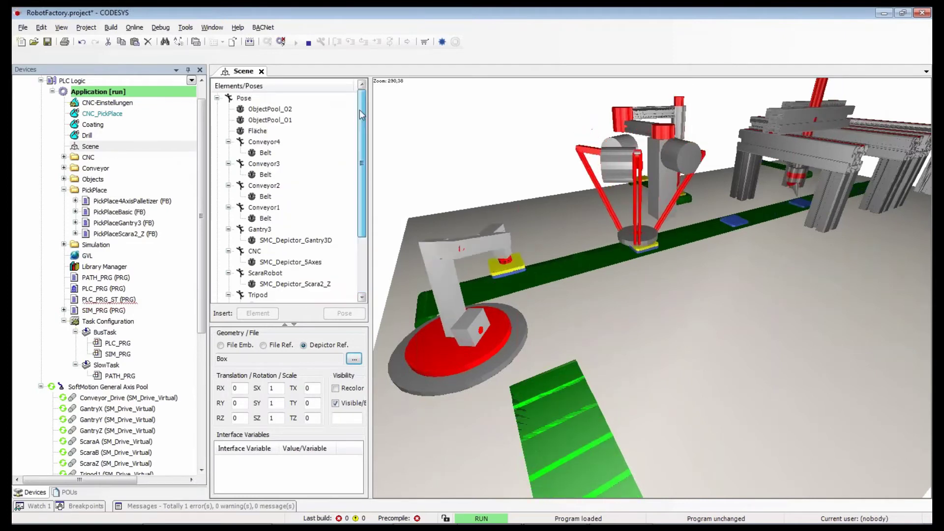
left_click(243, 98)
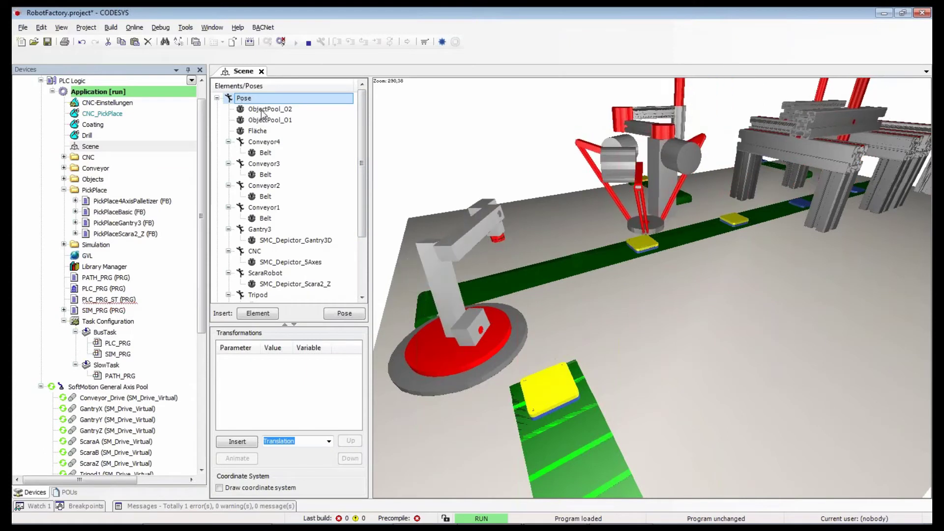
left_click(262, 142)
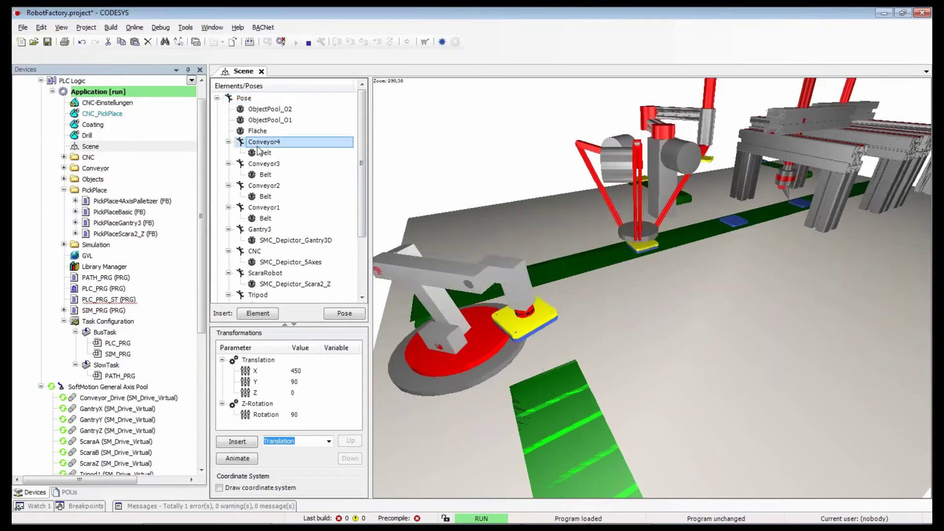
left_click(265, 153)
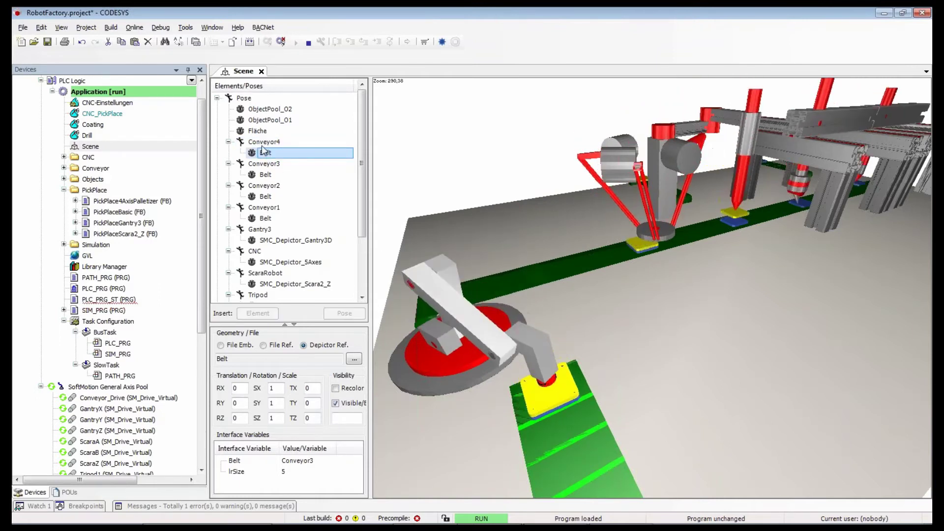
left_click(262, 144)
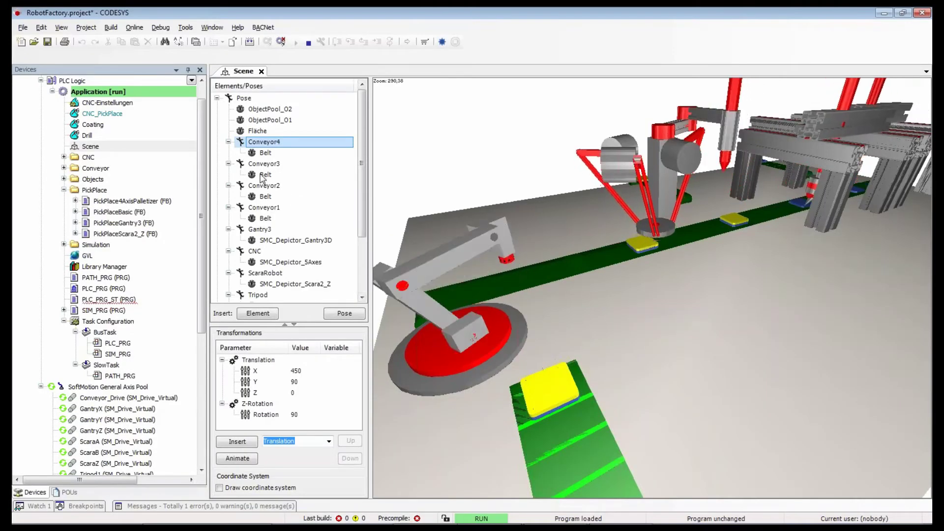
left_click(266, 176)
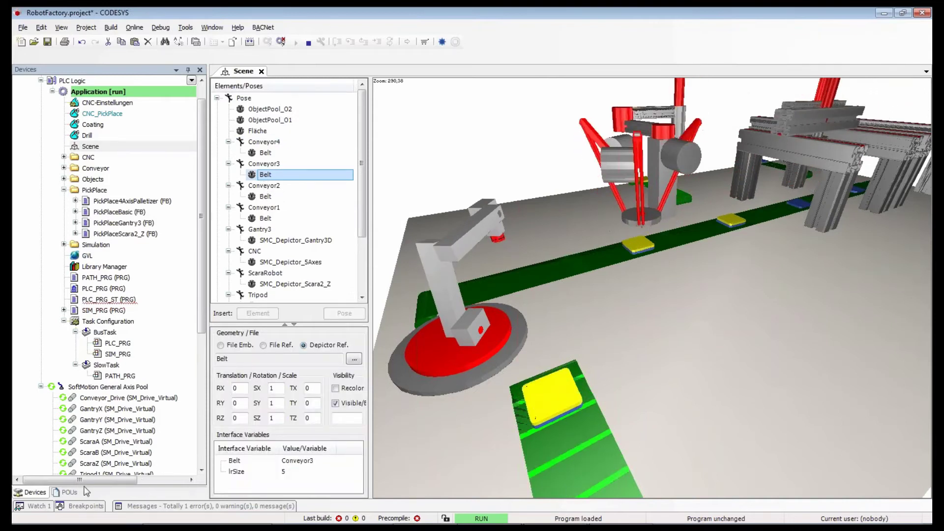
- Open the Belt template under Depictor_Templates, review its declarations, and close it again
left_click(68, 492)
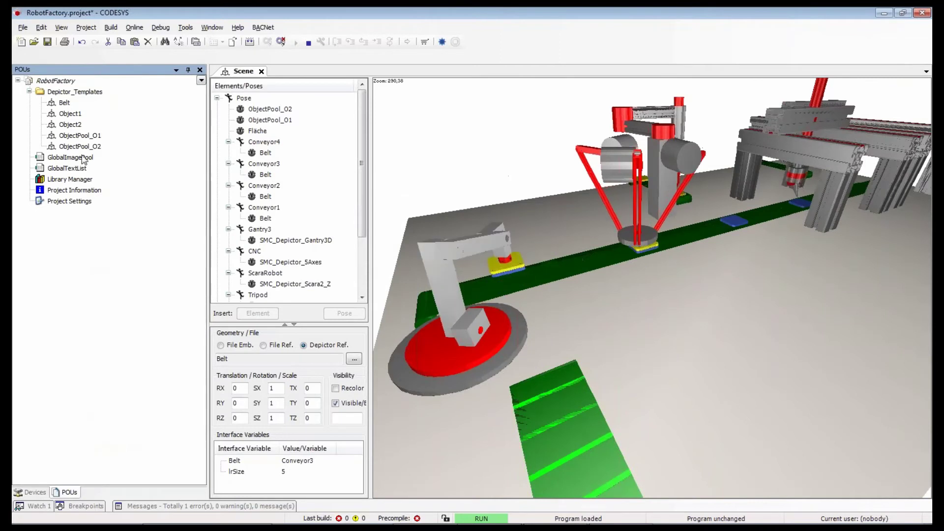
left_click(64, 103)
double_click(63, 104)
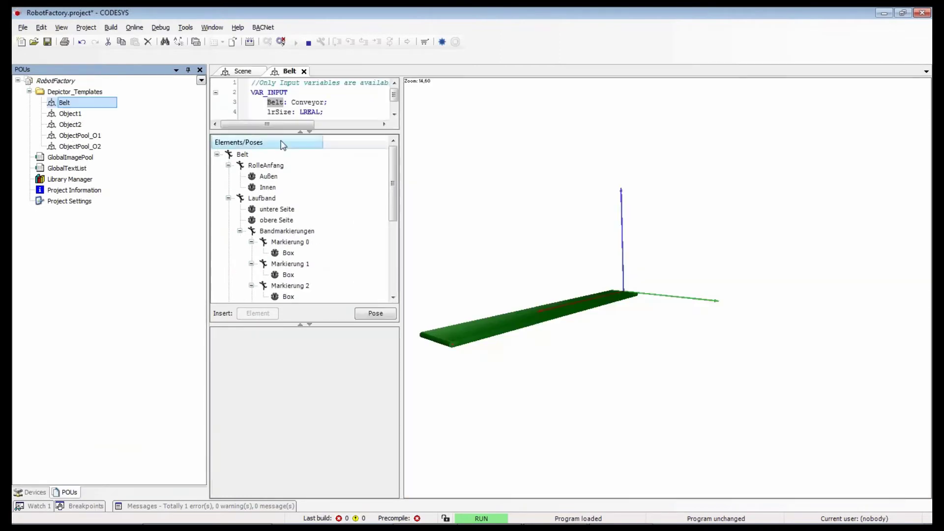
left_click_drag(285, 132, 285, 186)
left_click(301, 102)
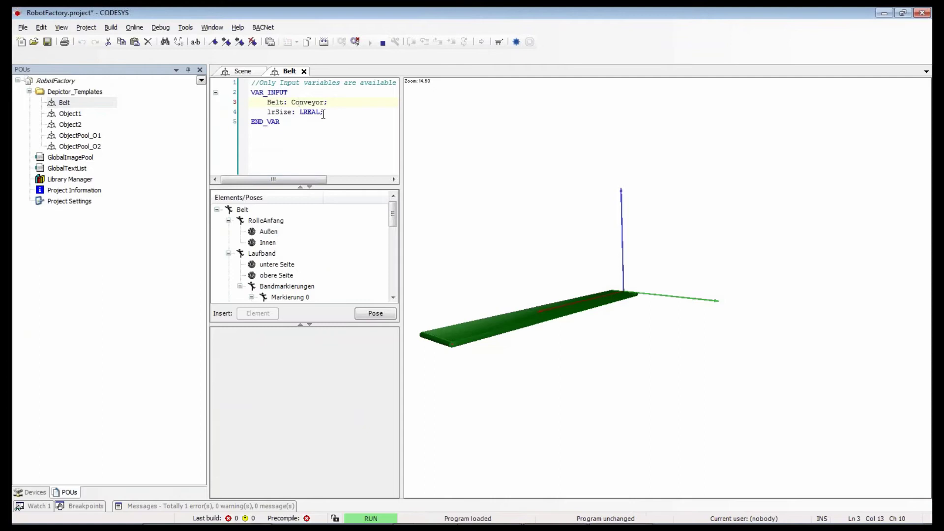
left_click(304, 71)
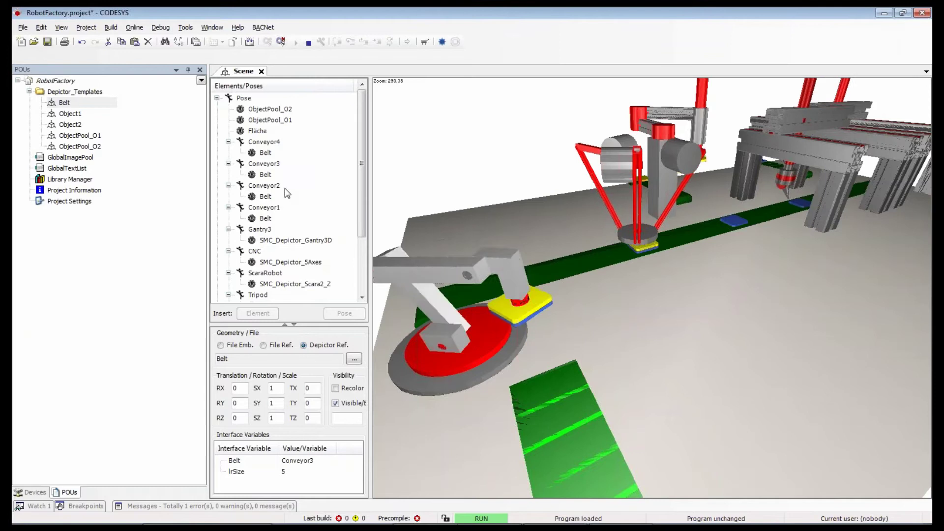
- Inspect Conveyor3's Belt element and its translation and rotation values
left_click(265, 175)
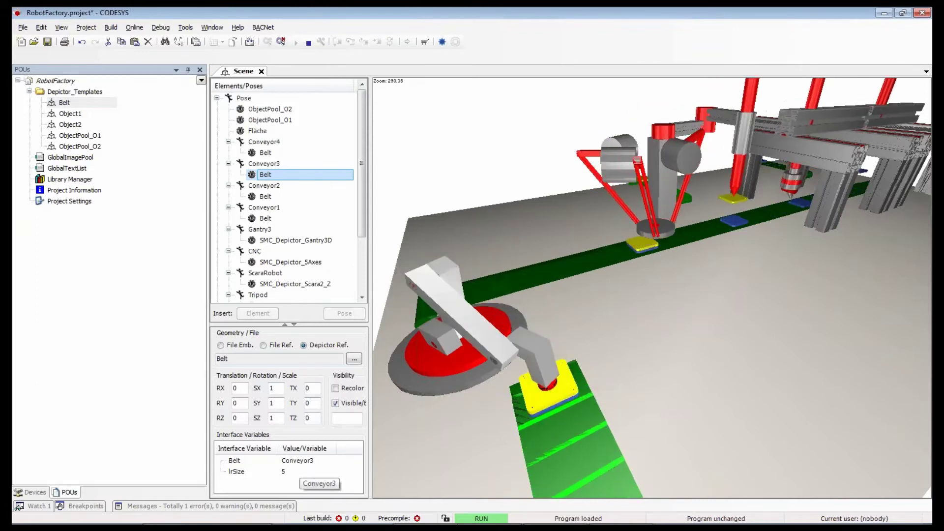
left_click(264, 163)
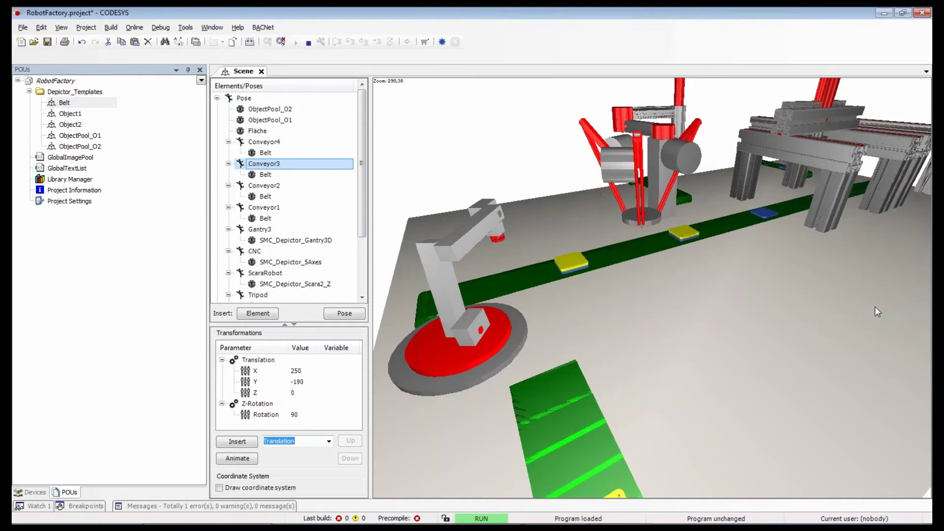
left_click_drag(880, 312, 759, 333)
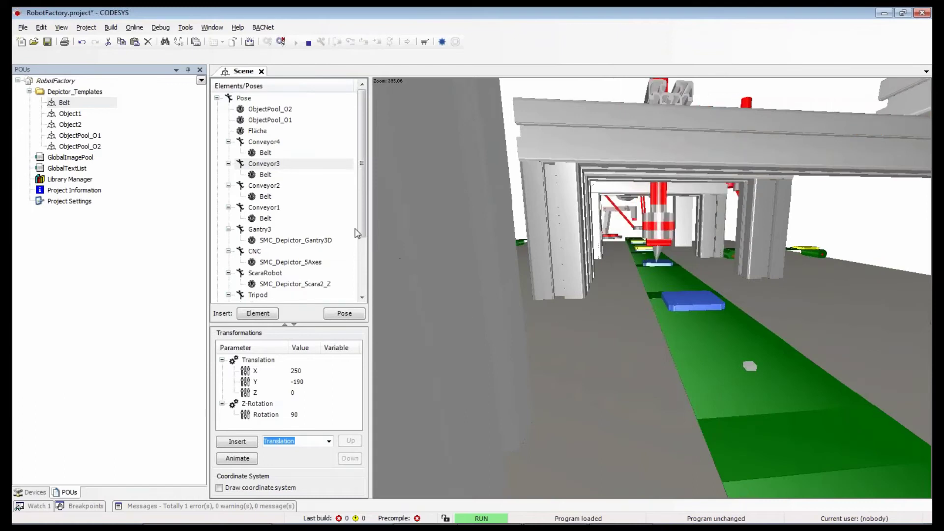
- Select the Box element under the final Pose and delete it
scroll(295, 246, "down", 3)
left_click(261, 295)
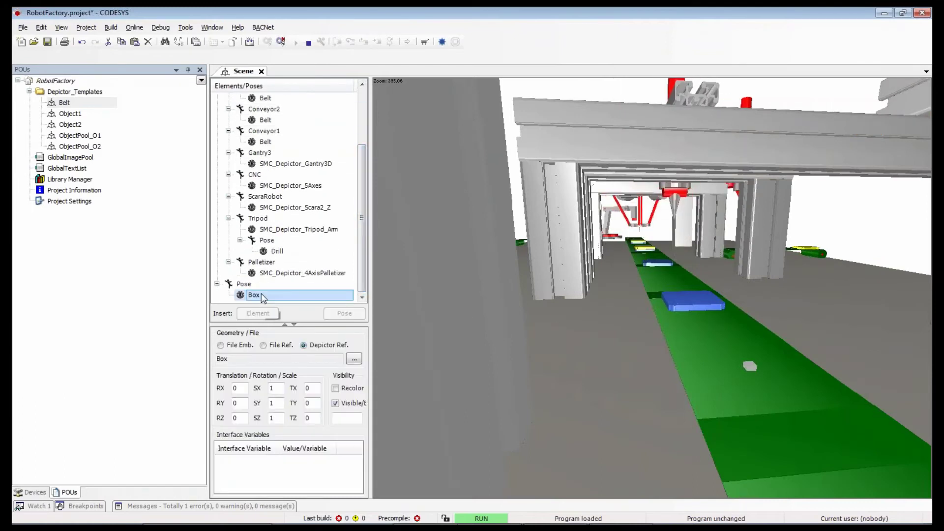
key("Delete")
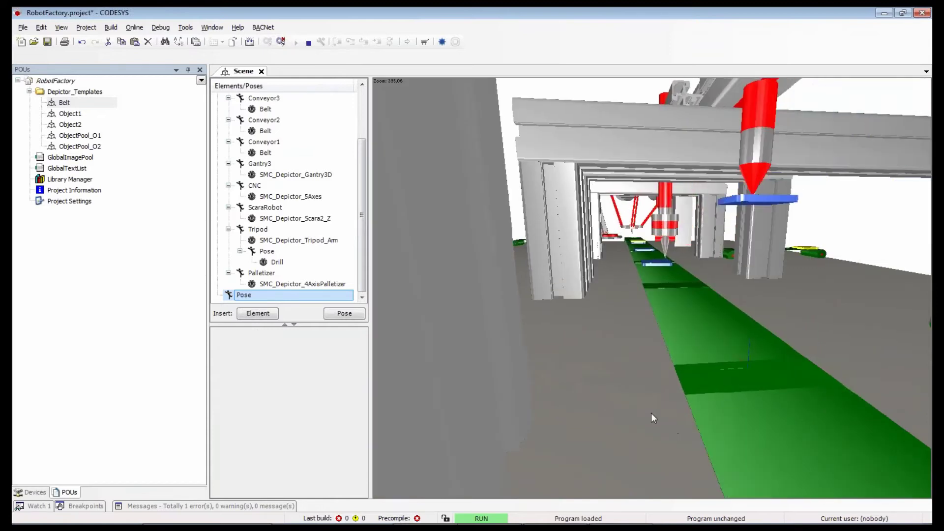
scroll(654, 416, "down", 2)
left_click_drag(660, 416, 396, 304)
- Insert a new Box element under the final Pose and select it
left_click(249, 295)
left_click(258, 313)
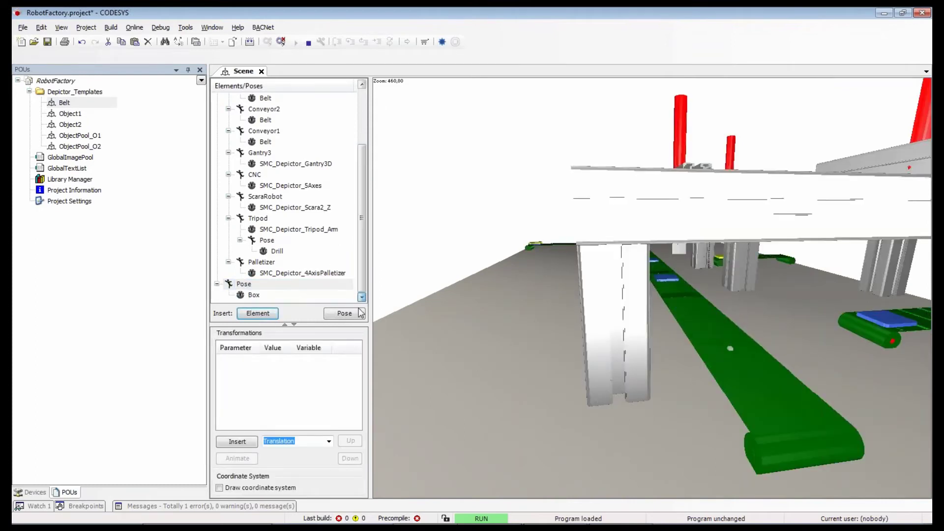
left_click_drag(738, 362, 750, 405)
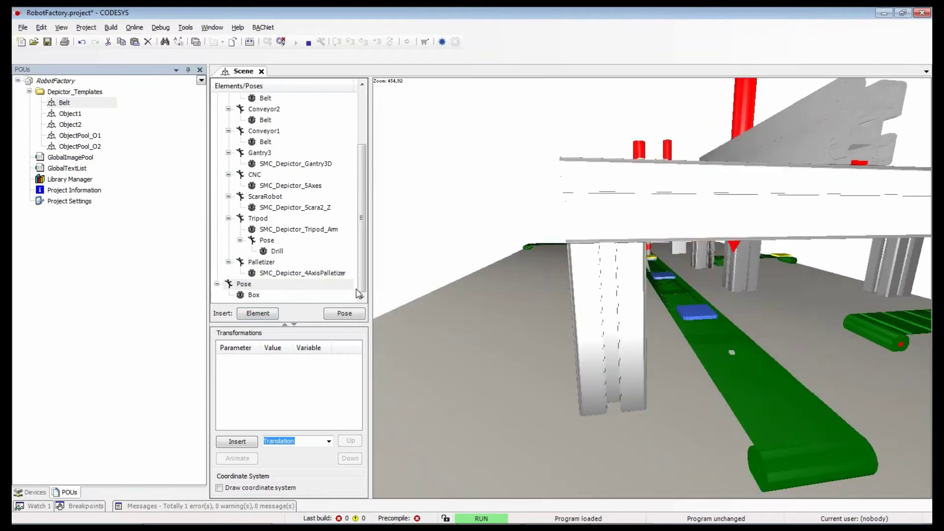
left_click(254, 295)
- Scale the Box to 10 in X, Y and Z
left_click(281, 388)
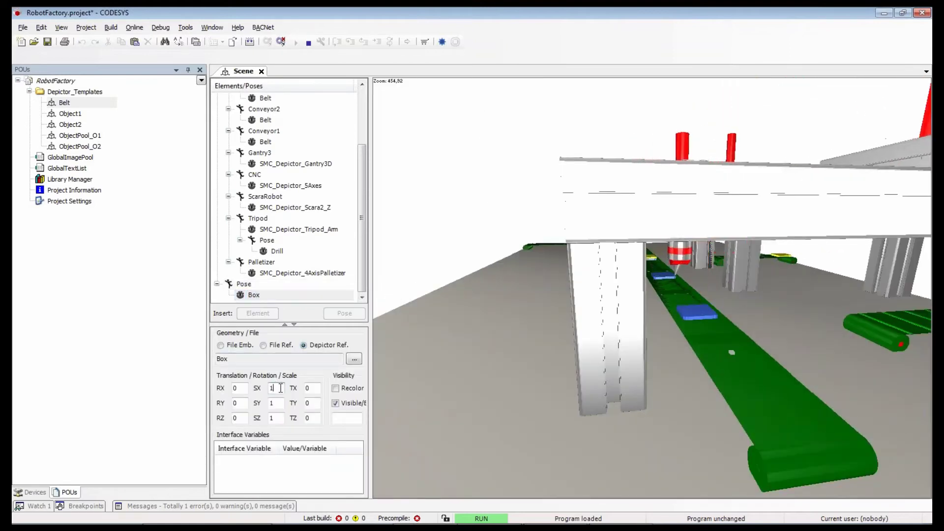
key("Tab")
type("10")
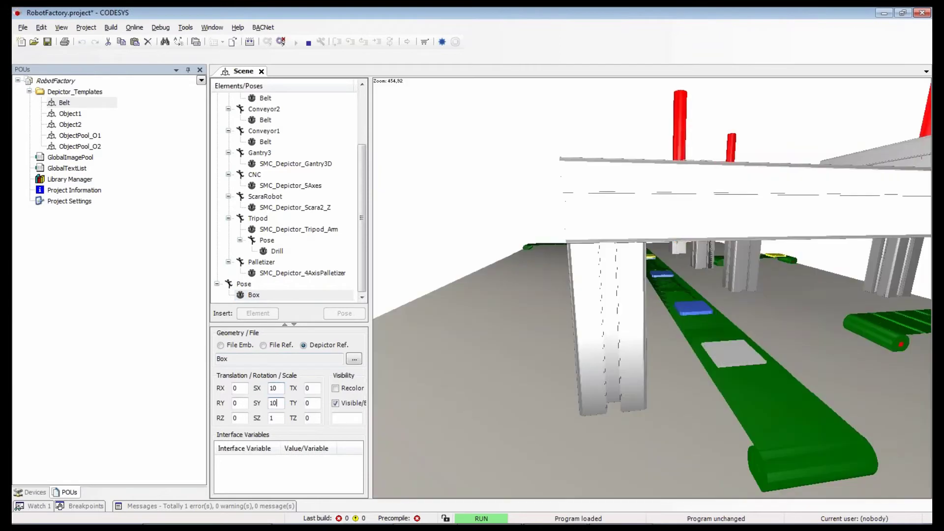
key("Tab")
type("10")
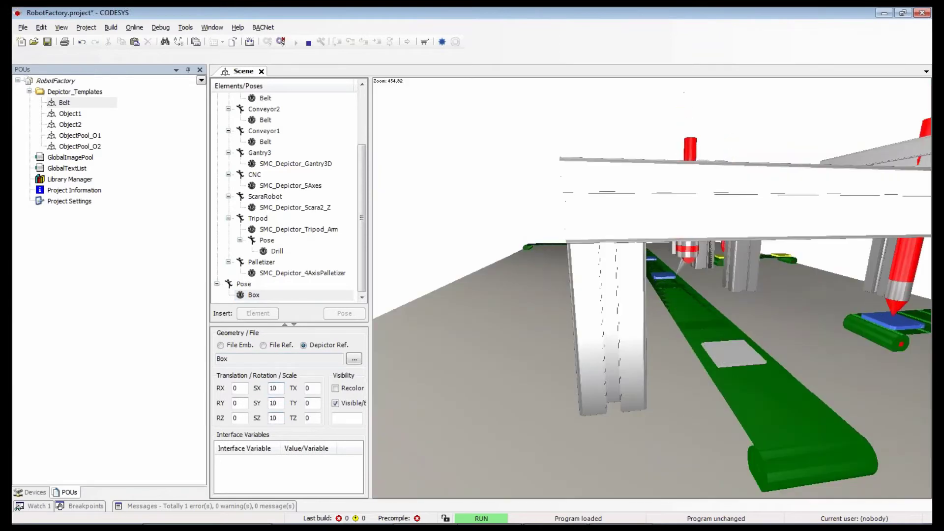
key("Return")
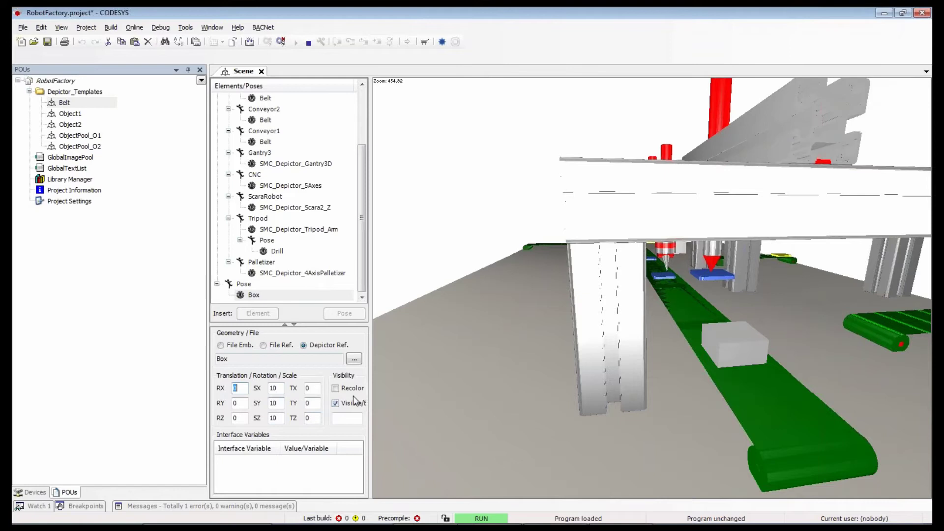
- Turn on Recolor so the Box appears red, then orbit the view around the gantry
left_click(335, 389)
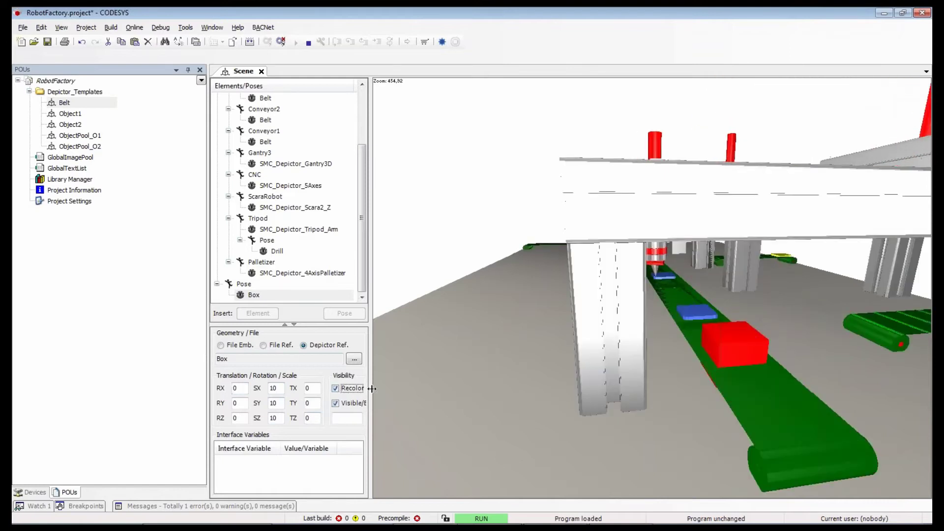
left_click_drag(371, 391, 387, 377)
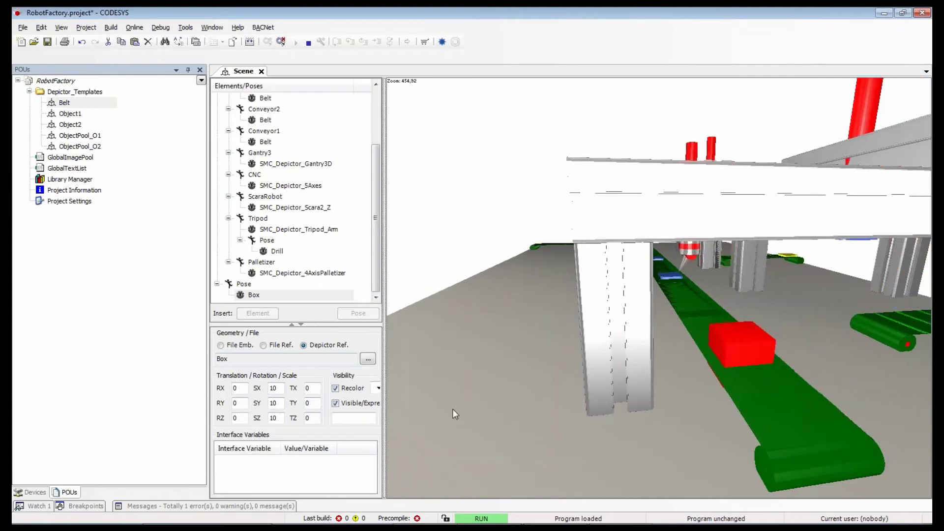
key("Down")
key("Down")
key("Down")
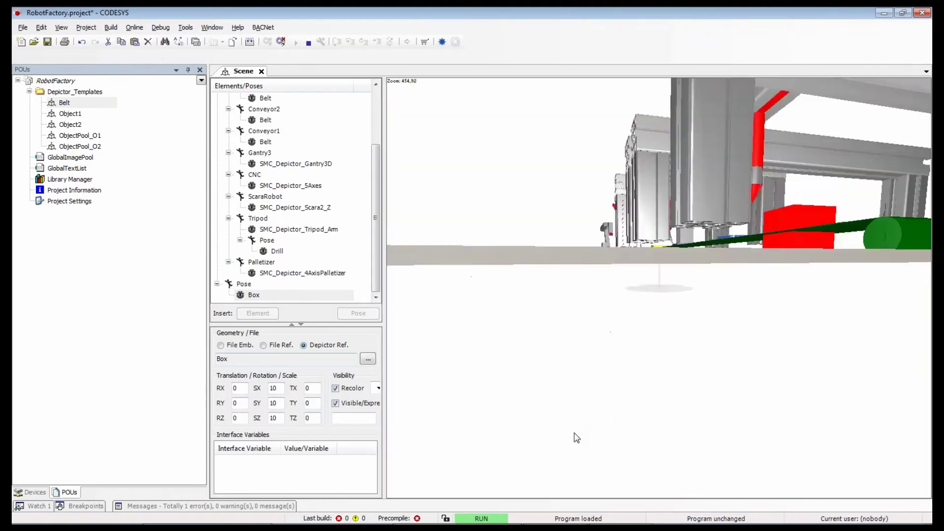
left_click_drag(668, 385, 620, 418)
key("Up")
key("Up")
key("Up")
key("Up")
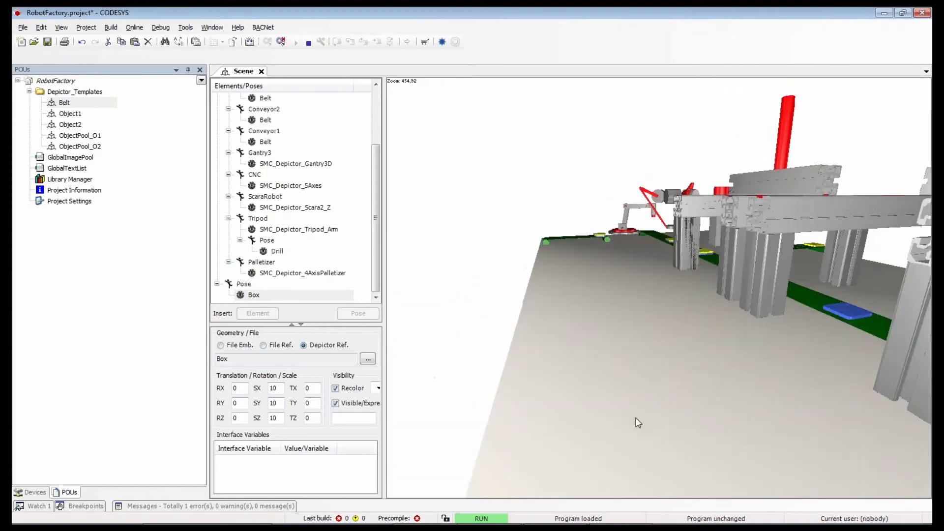
scroll(598, 418, "down", 3)
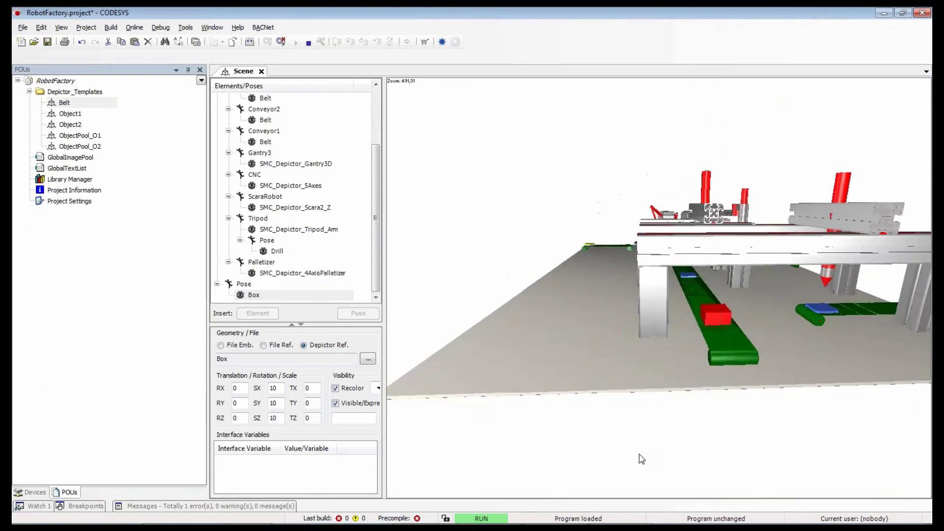
- Set the Box's TY translation to 100 and switch back to the Devices tree
left_click(312, 403)
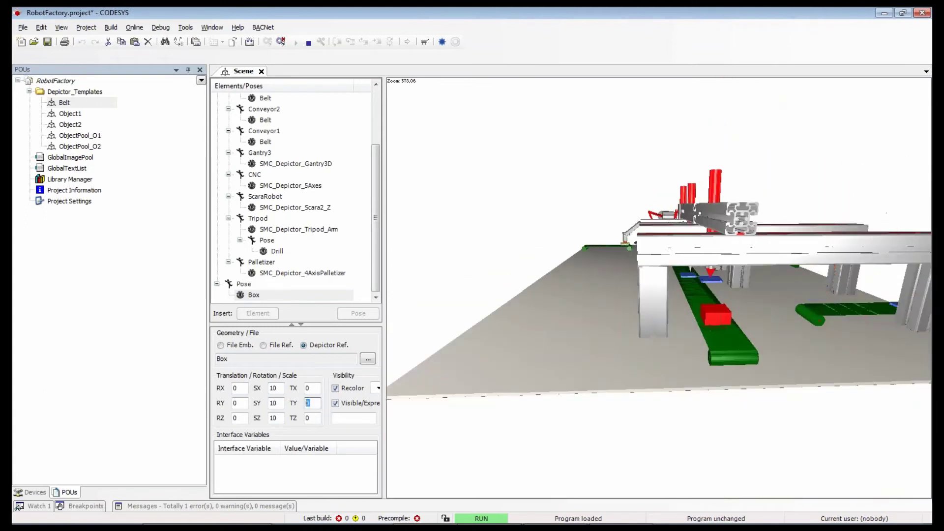
type("1")
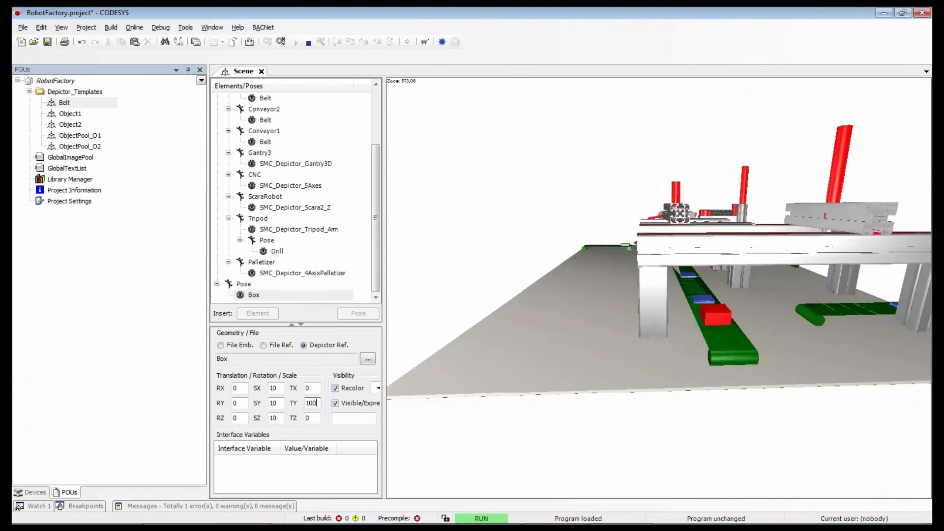
type("00")
left_click_drag(476, 384, 597, 376)
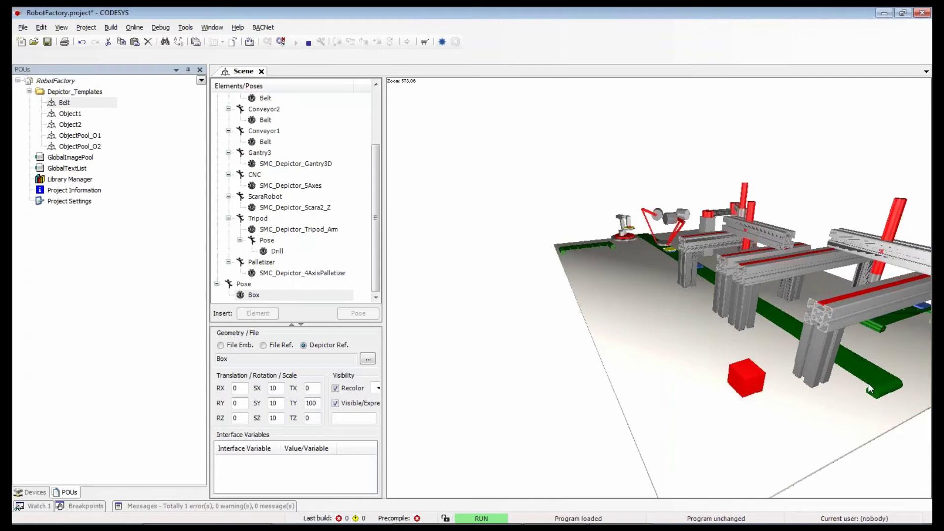
left_click(22, 494)
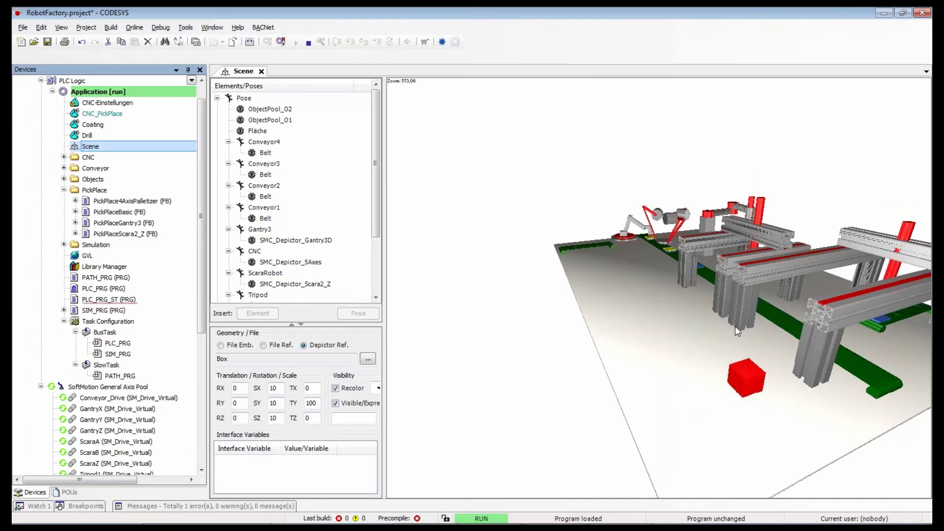
left_click(103, 399)
double_click(106, 399)
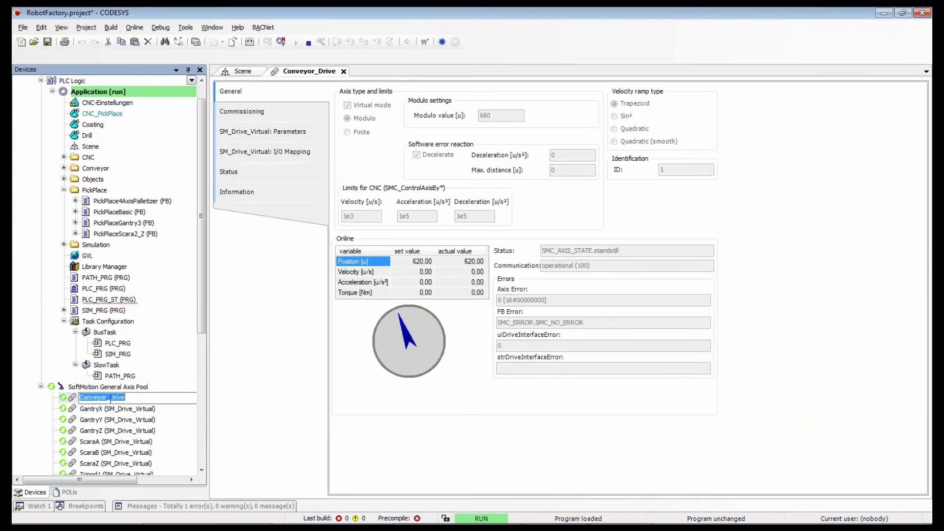
left_click(156, 377)
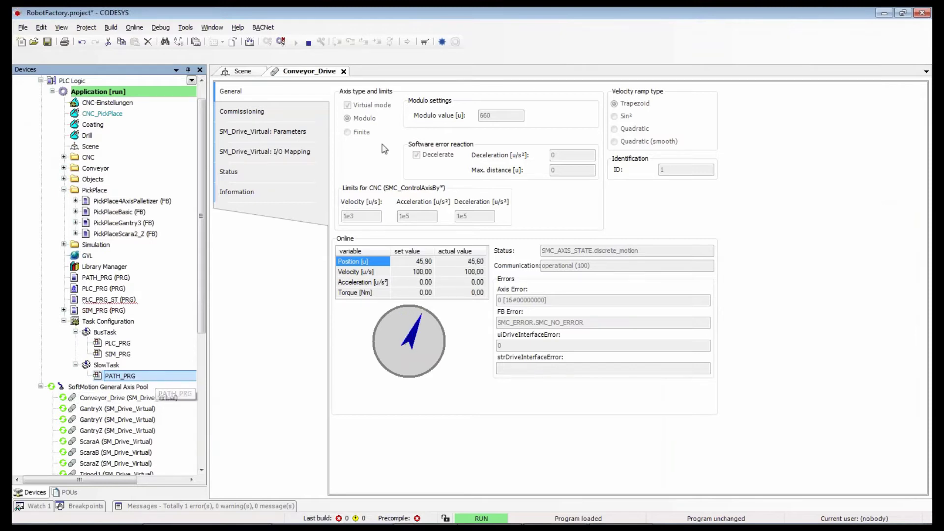
left_click(344, 72)
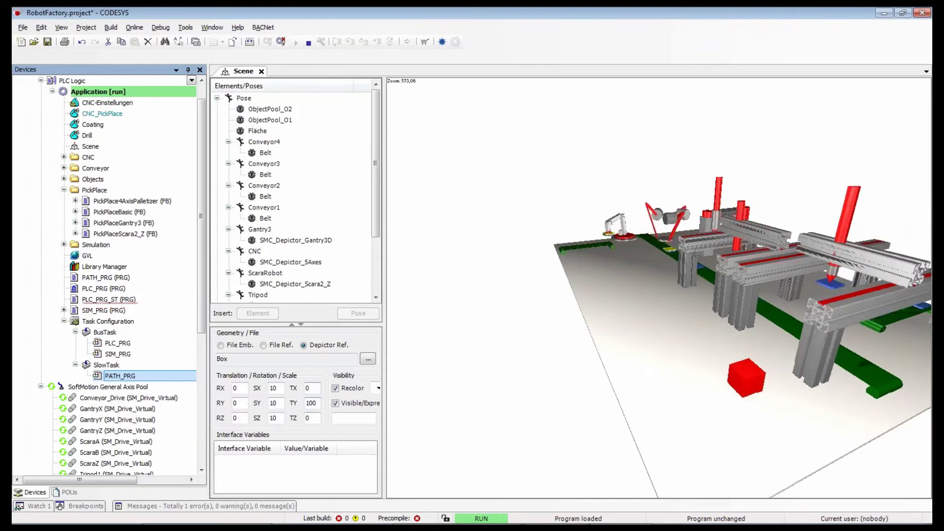
- Add a Translation to the Box's Pose with its X variable set to Conveyor_Drive.fActPosition
scroll(295, 197, "down", 3)
left_click(246, 284)
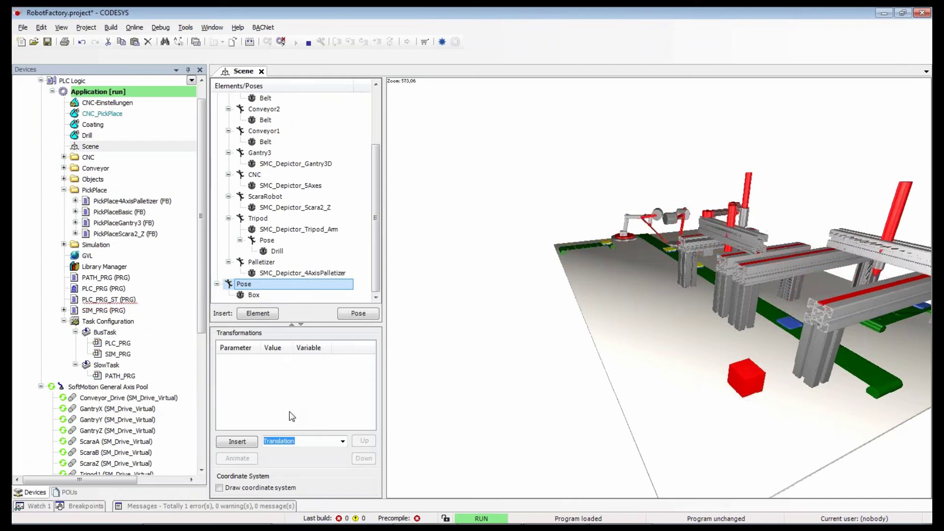
left_click(238, 443)
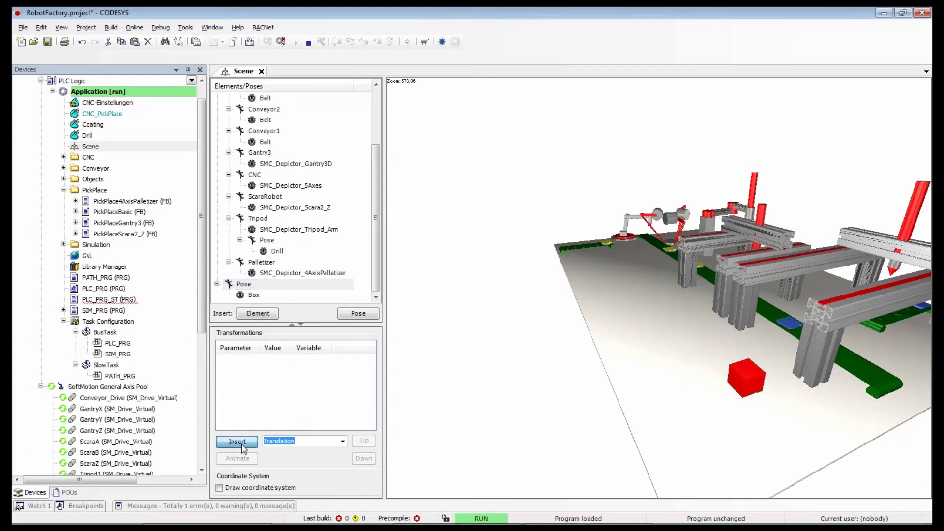
double_click(331, 371)
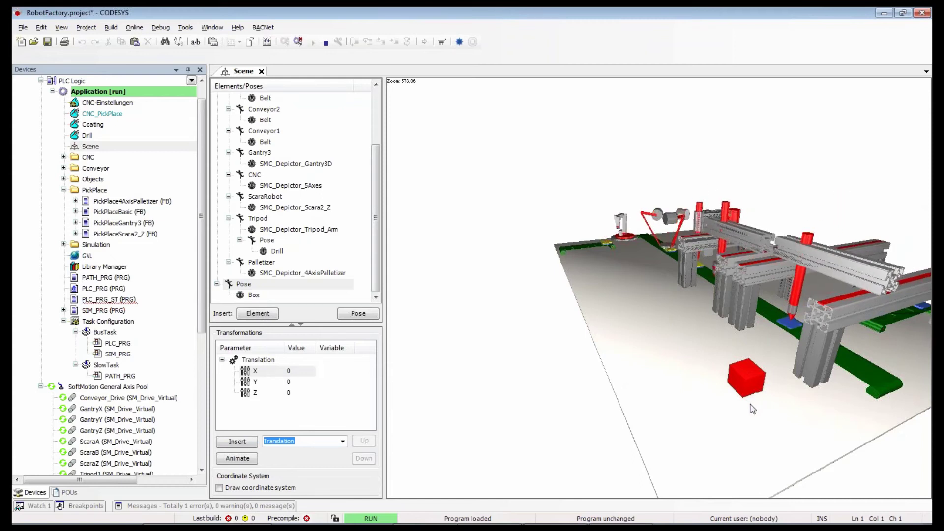
type("Conveyor_Drive")
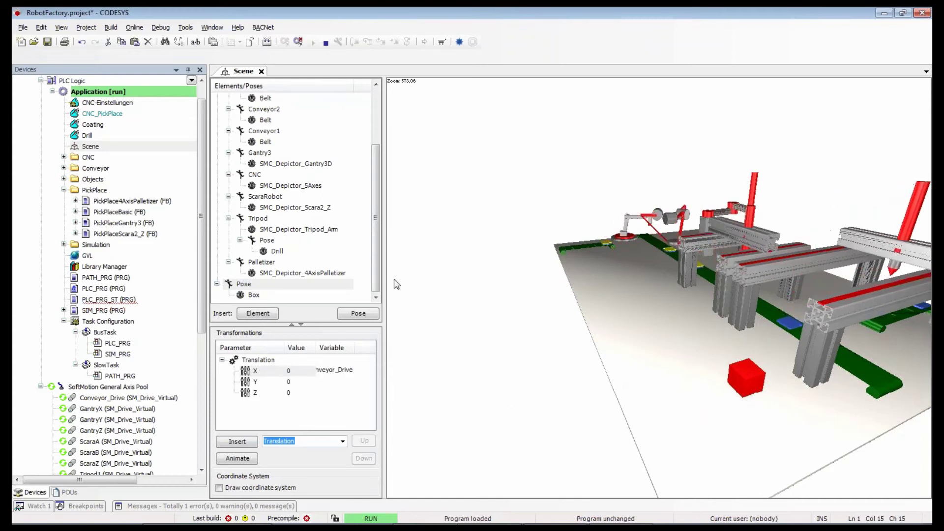
left_click_drag(384, 271, 433, 270)
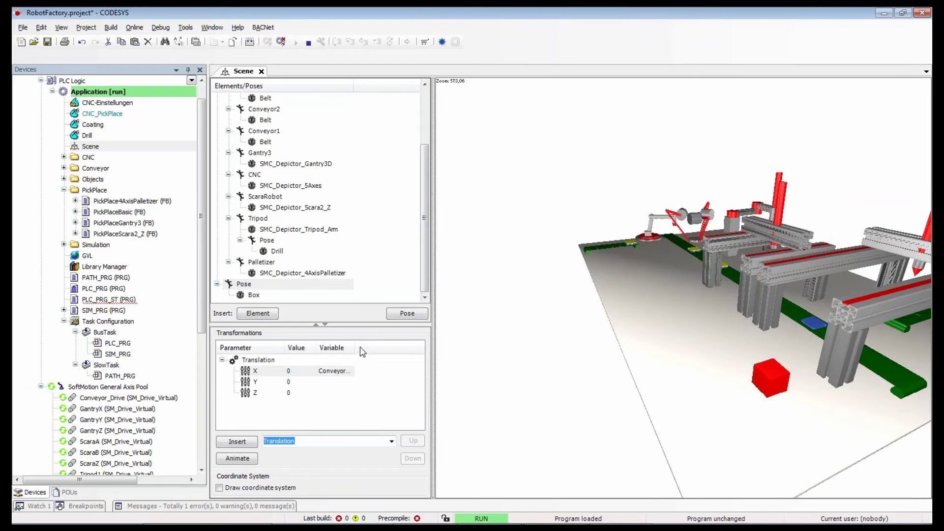
left_click_drag(395, 343, 413, 344)
double_click(384, 370)
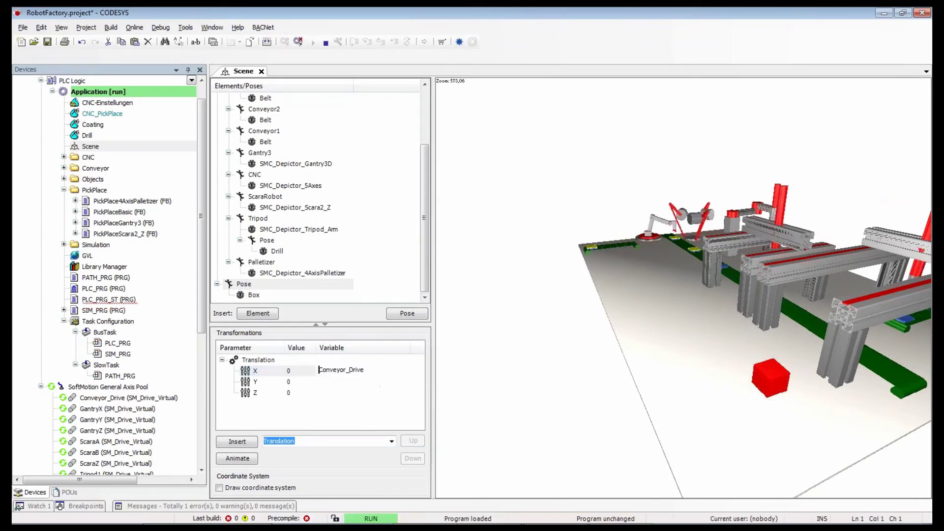
type(".")
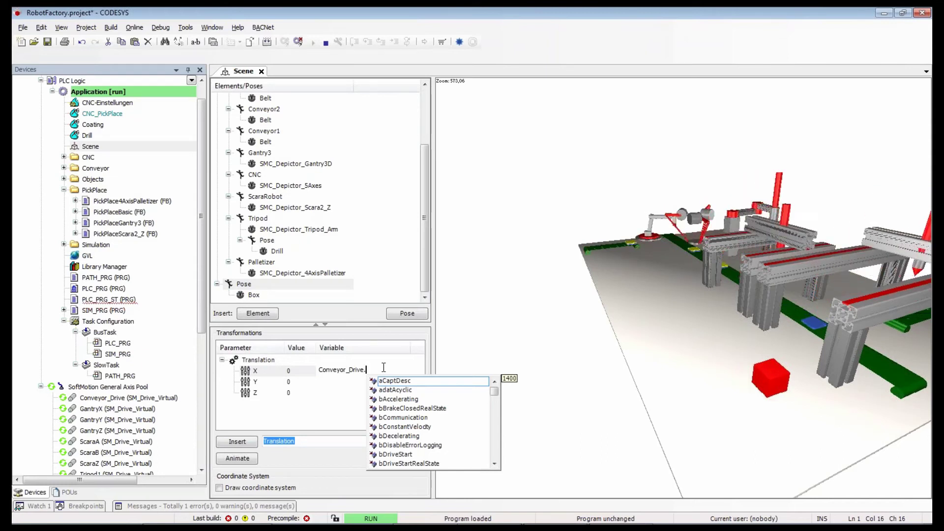
type("f")
key("Down")
key("Down")
key("Down")
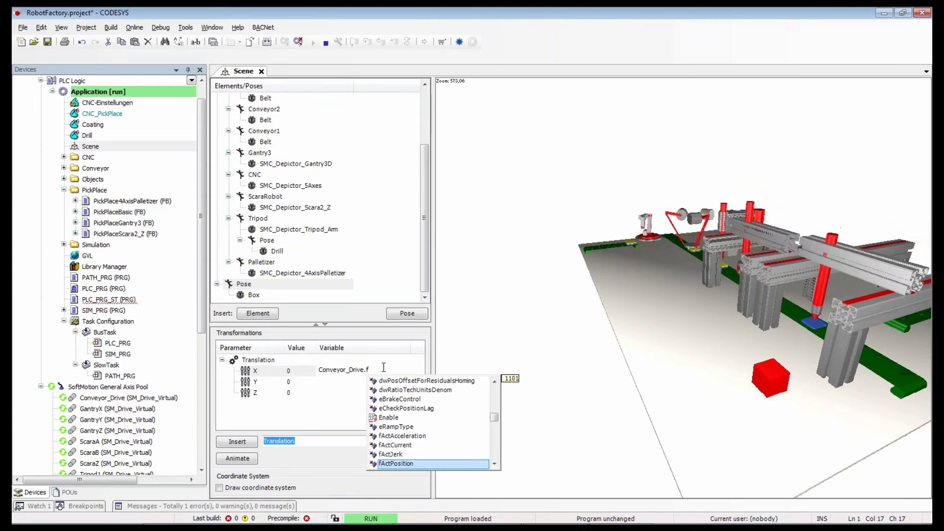
key("Return")
key("Return")
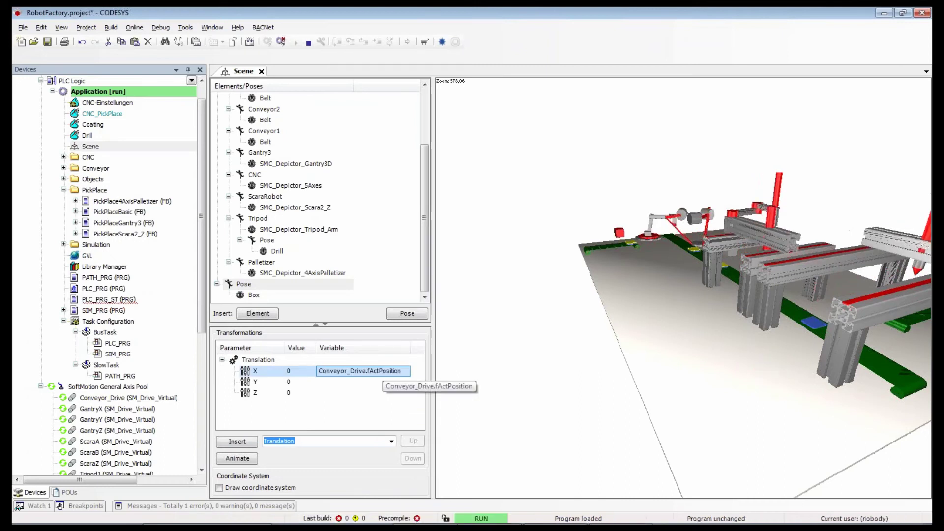
left_click_drag(433, 289, 374, 290)
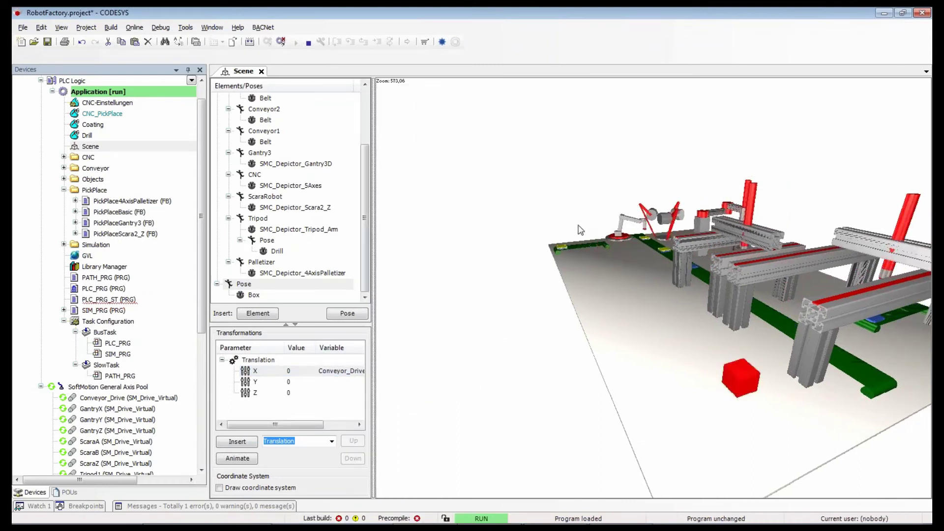
left_click_drag(655, 336, 770, 436)
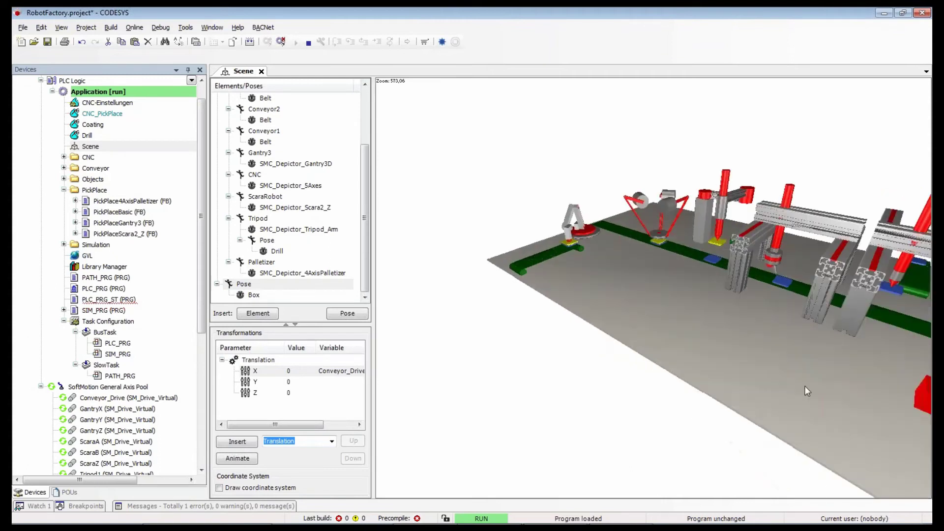
scroll(806, 386, "up", 5)
left_click_drag(690, 323, 748, 280)
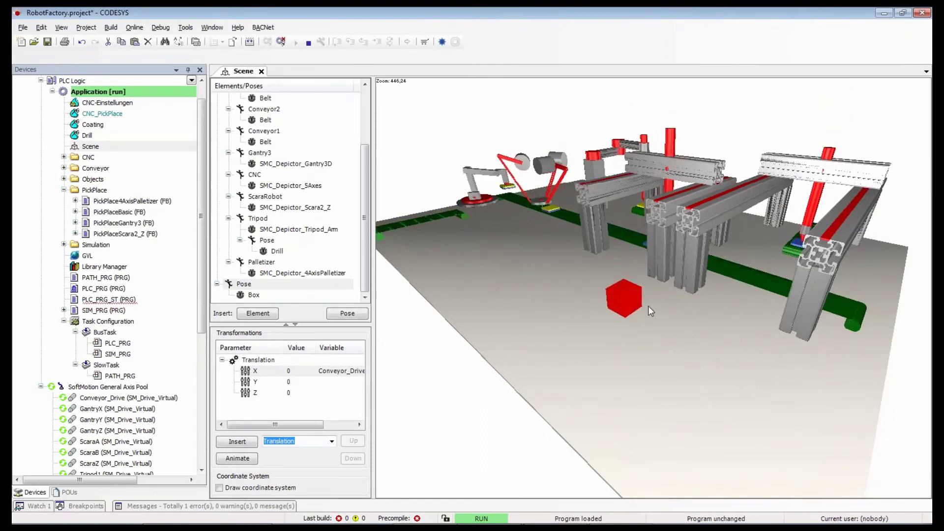
left_click_drag(628, 337, 568, 363)
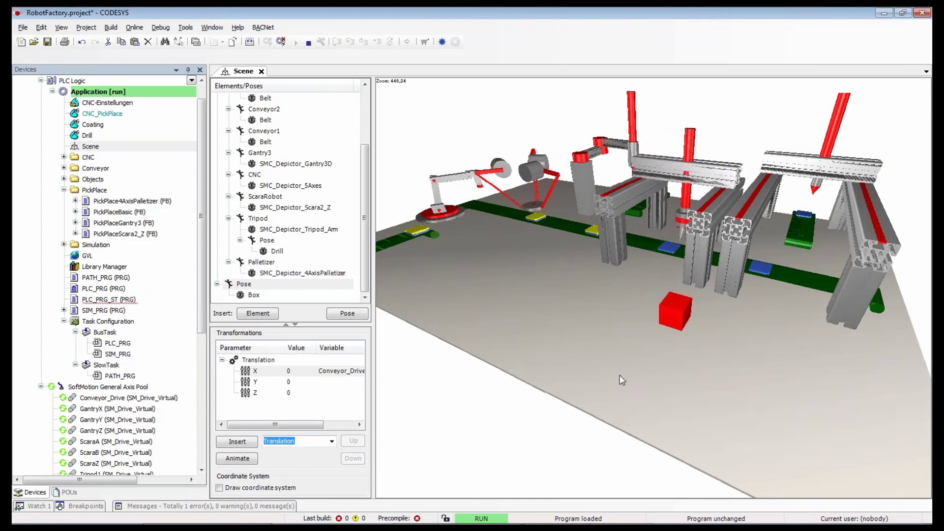
left_click_drag(373, 355, 396, 355)
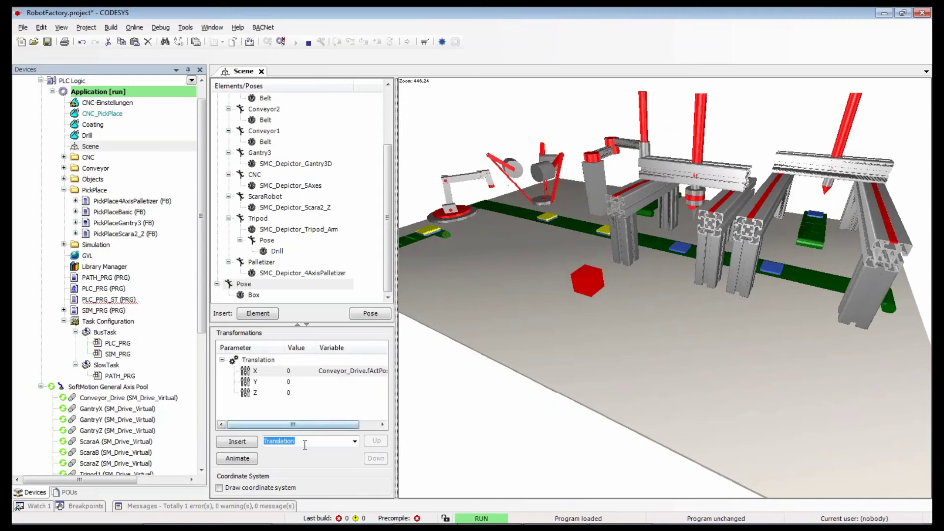
left_click(354, 441)
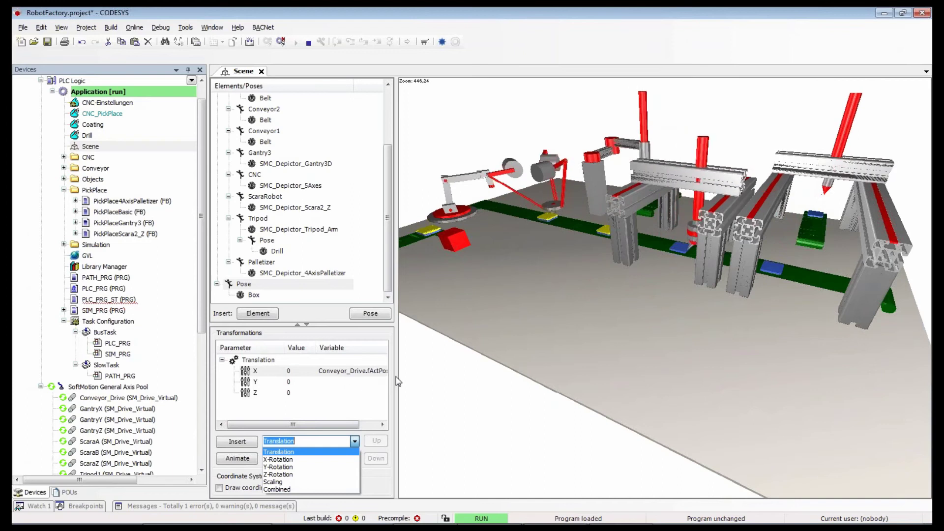
left_click(446, 386)
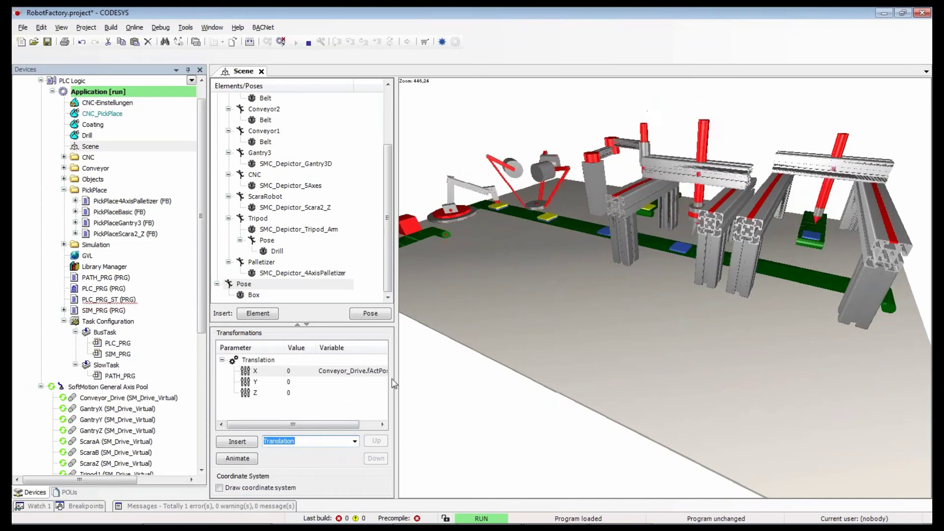
left_click_drag(397, 376, 412, 379)
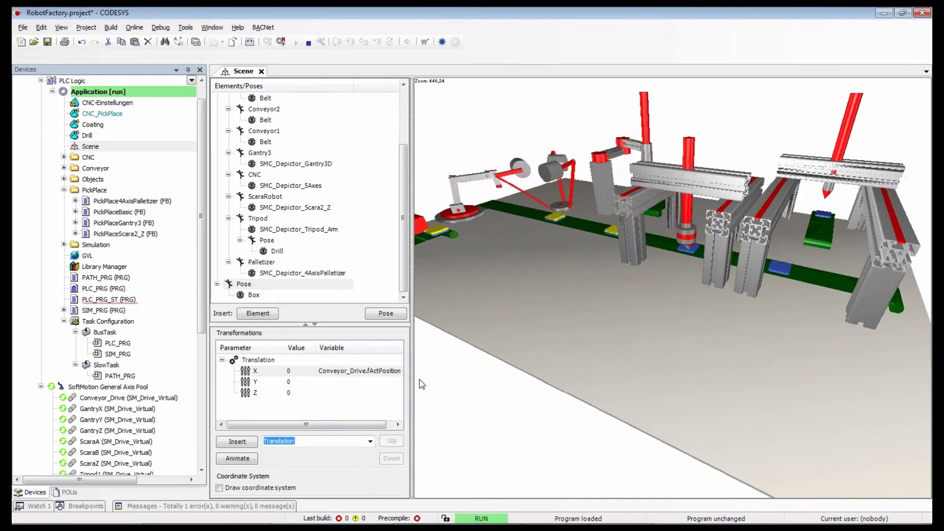
- Change the X translation variable to Conveyor_Drive.fActPosition/2
left_click_drag(413, 383, 465, 374)
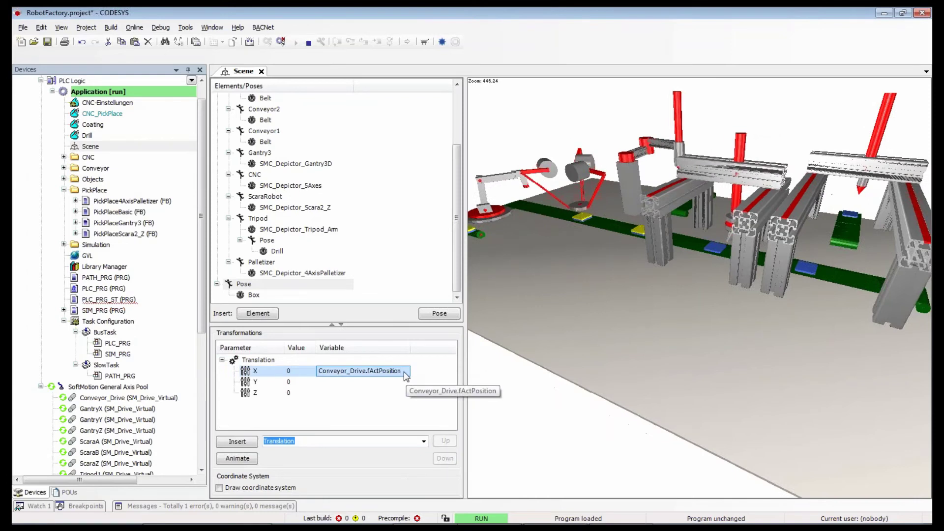
double_click(411, 370)
type("/2")
key("Return")
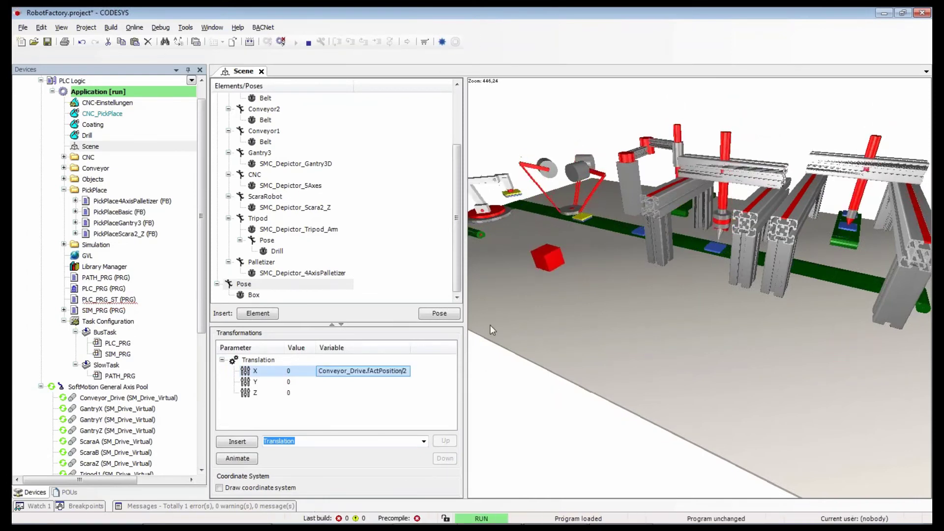
left_click_drag(411, 349, 430, 348)
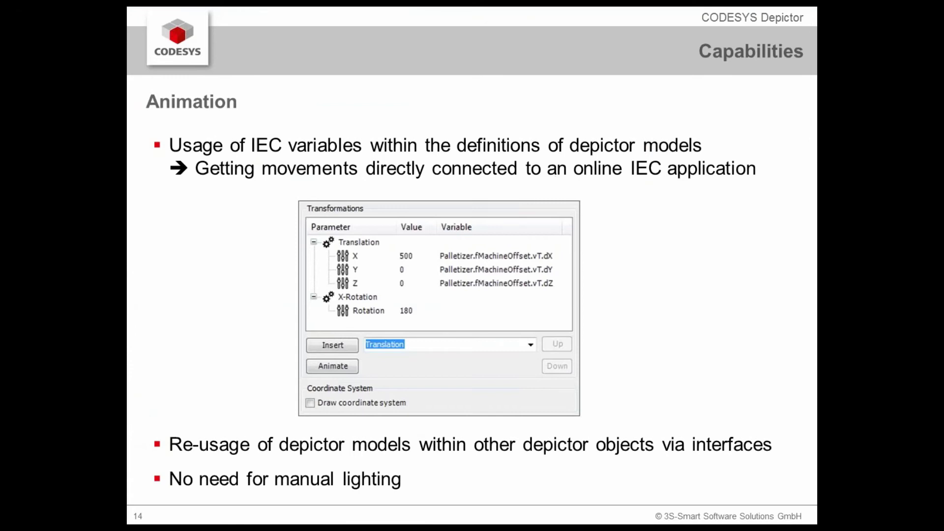
- Return to CODESYS and orbit the 3-D scene to watch the cube move
key("alt+Tab")
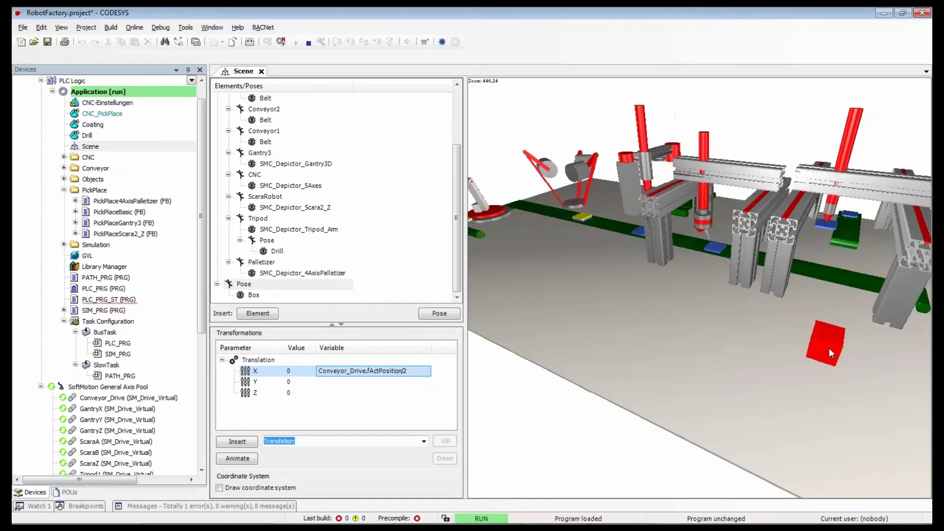
left_click_drag(829, 347, 627, 293)
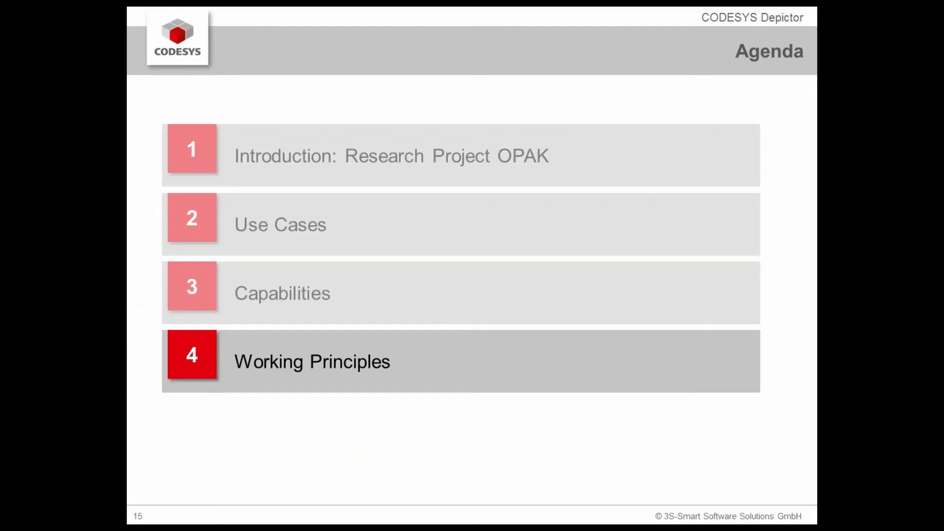
- Advance the slideshow to the Working Principles slide showing the RobotFactoryUpdt factory scene
key("Right")
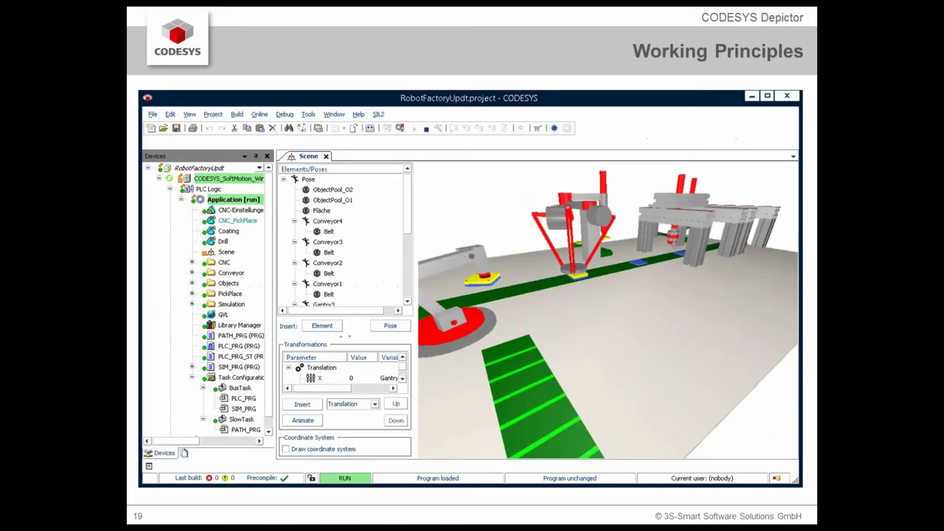
- Switch past the RobotFactory window to the Depictor_garage_with_sim_ca project
key("alt+Tab")
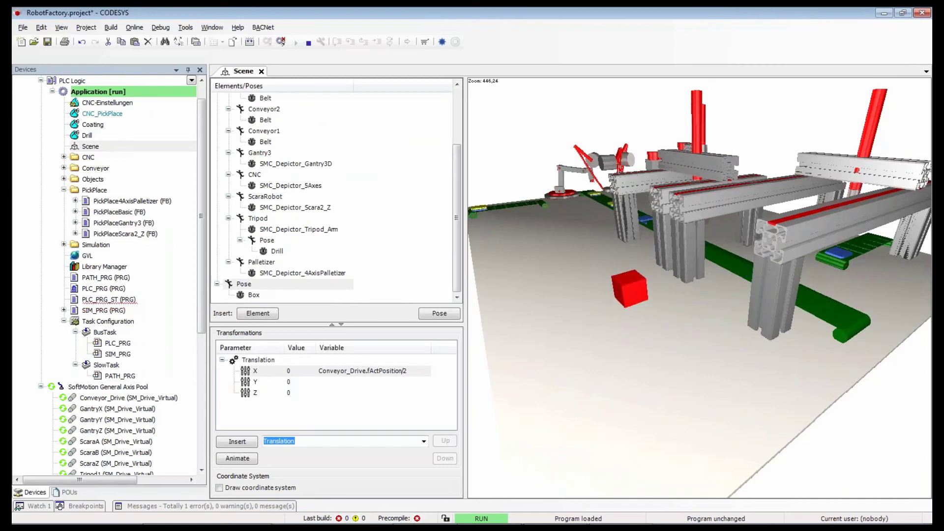
key("alt+Tab")
key("alt+Tab")
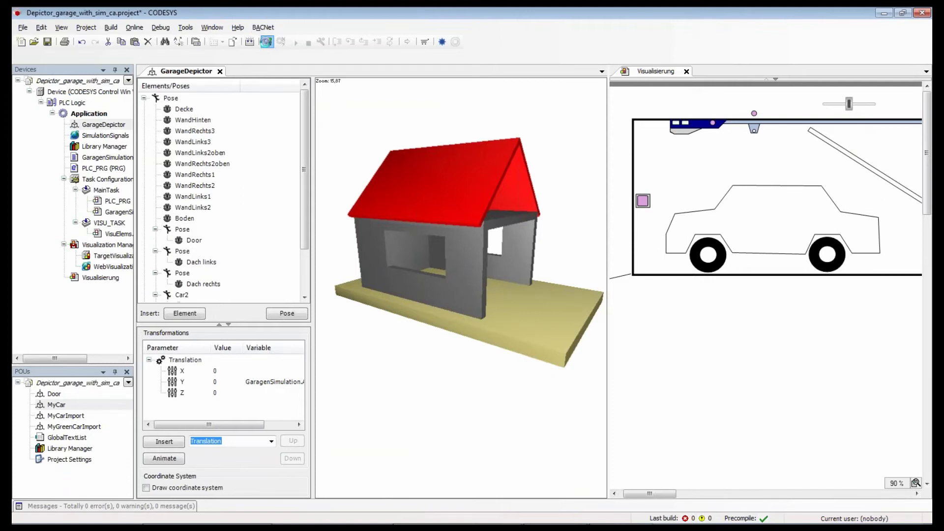
- Go online, widen the GarageDepictor and Visualisierung panes, and open the garage door with the pink button
left_click(267, 41)
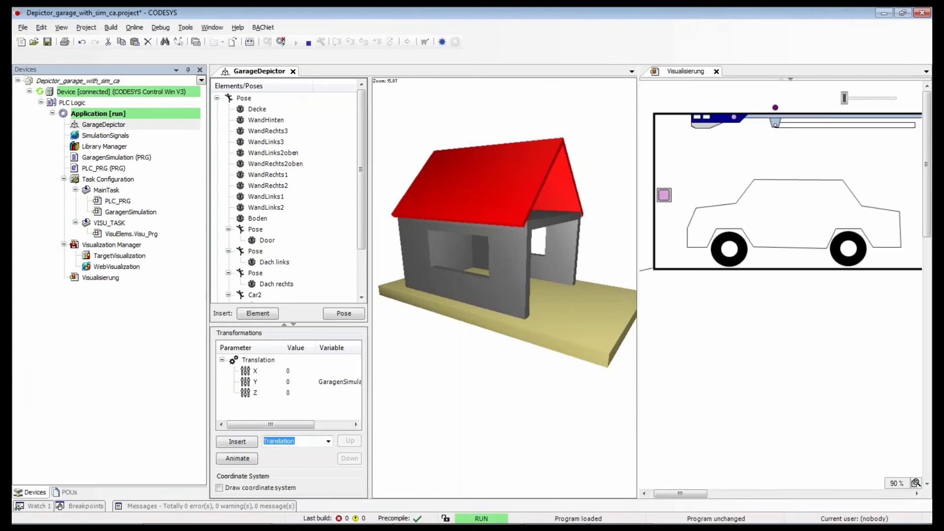
left_click_drag(207, 216, 133, 213)
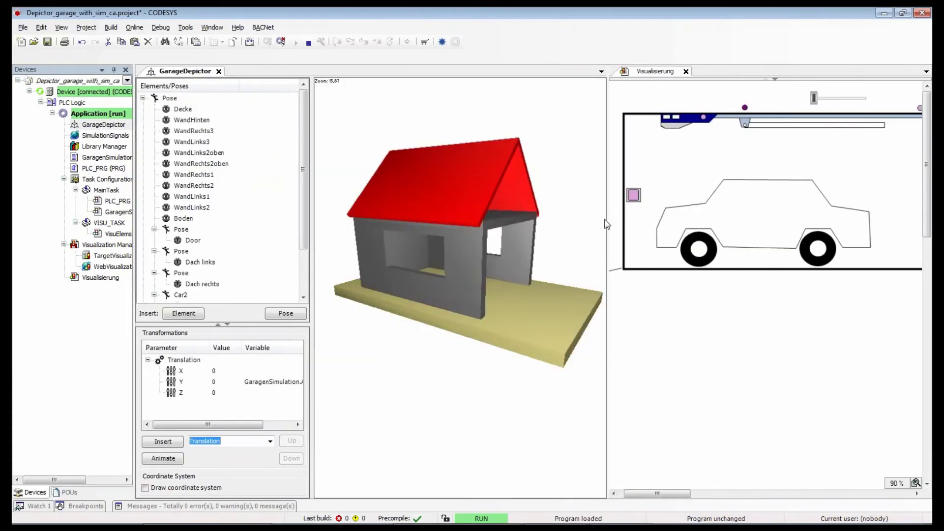
left_click(634, 204)
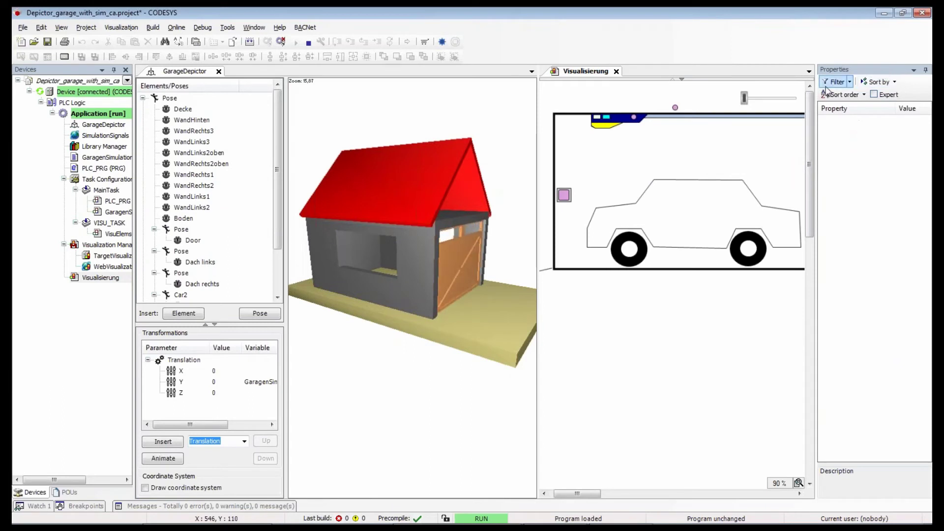
left_click_drag(816, 87, 902, 85)
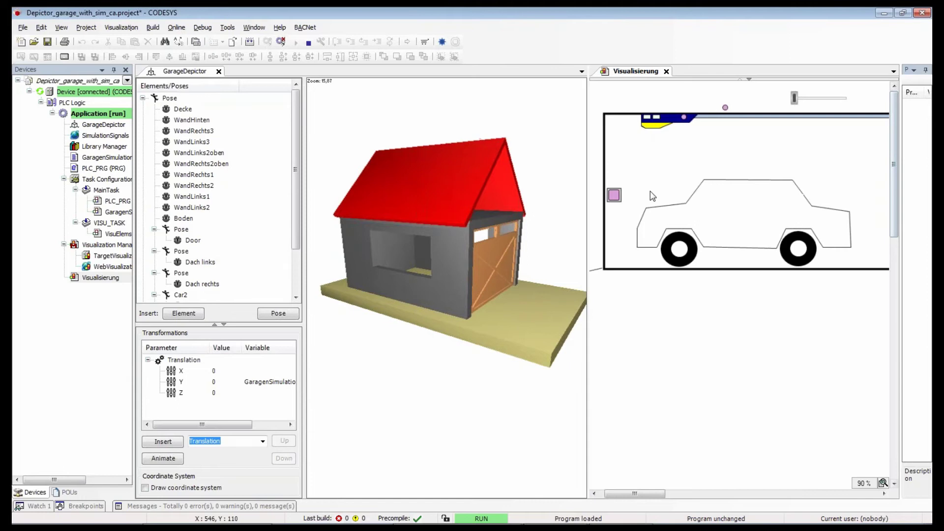
left_click_drag(589, 213, 551, 217)
left_click(579, 196)
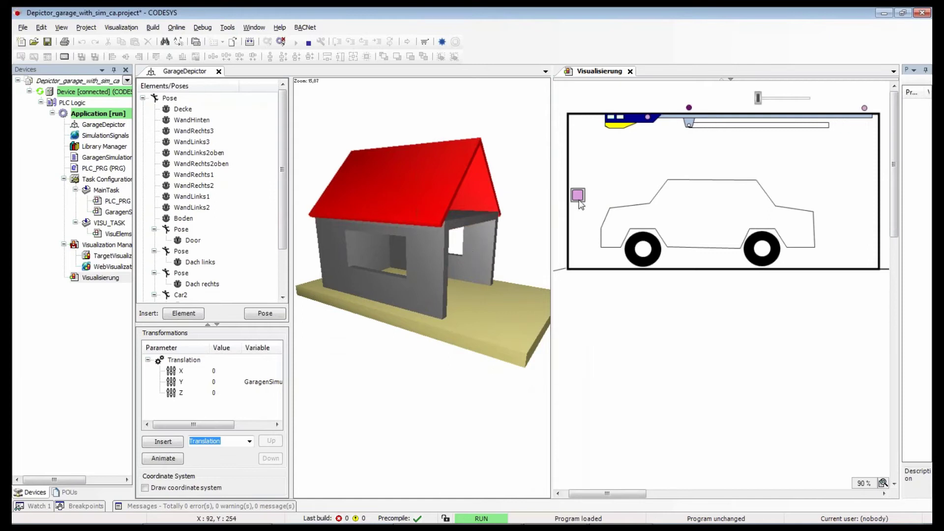
- Orbit and zoom the 3-D garage view to inspect it from several sides
left_click(509, 271)
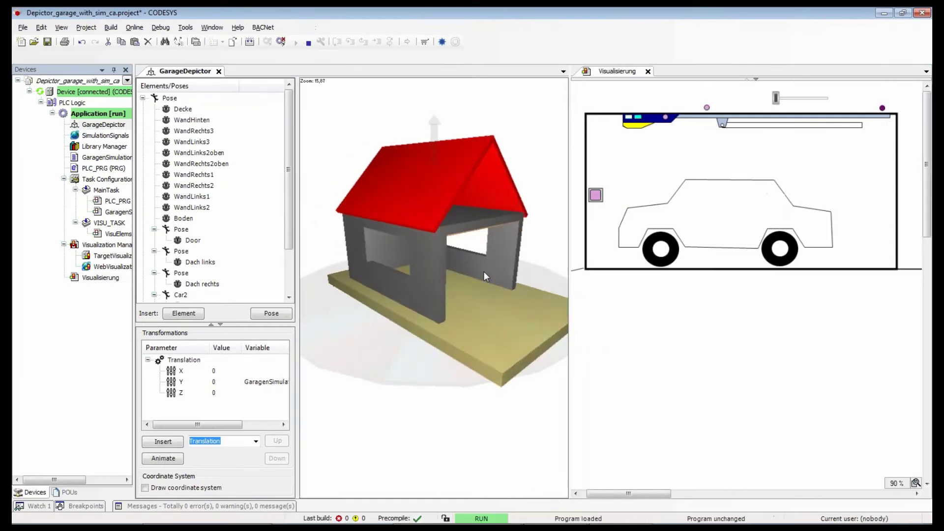
left_click_drag(484, 271, 361, 274)
left_click_drag(522, 291, 483, 275)
scroll(464, 285, "up", 3)
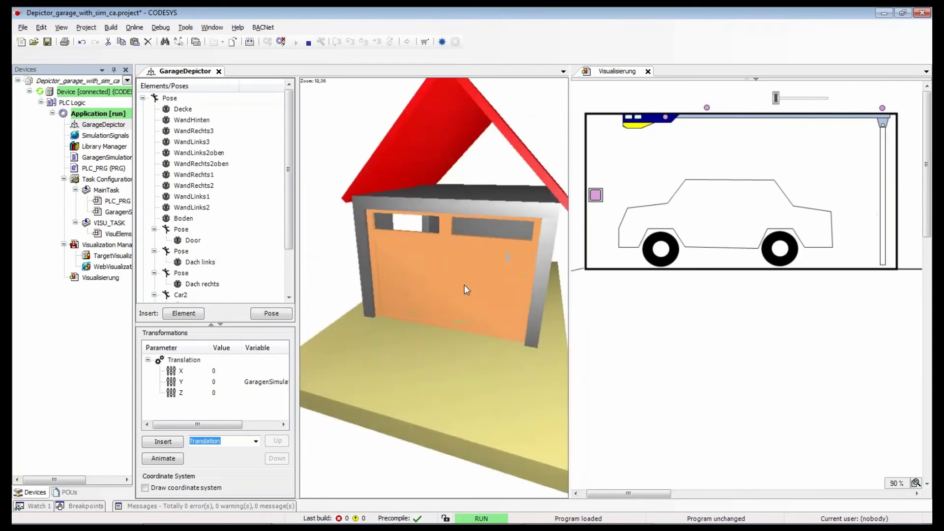
scroll(465, 285, "up", 2)
left_click(598, 205)
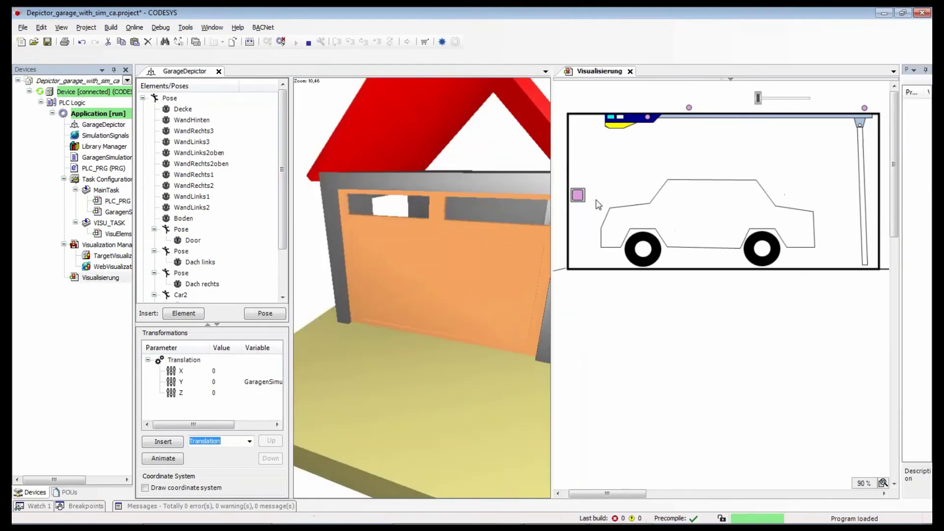
left_click_drag(464, 299, 589, 325)
left_click_drag(569, 272, 638, 272)
mouse_move(549, 317)
left_mouse_down()
mouse_move(563, 314)
mouse_move(565, 335)
mouse_move(550, 315)
mouse_move(543, 329)
left_mouse_up()
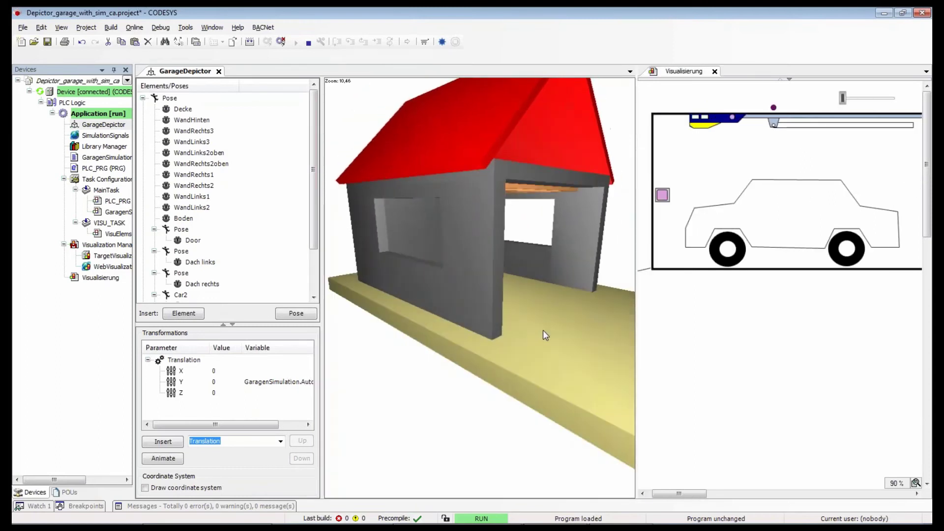
- Select the MyCar element to show its Depictor reference offset by TY -0.2
scroll(556, 332, "down", 3)
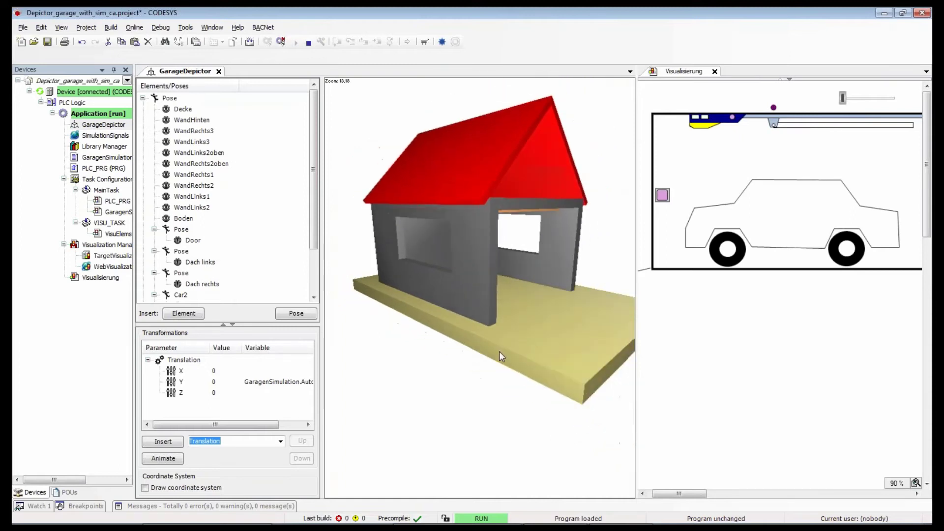
left_click_drag(499, 352, 569, 385)
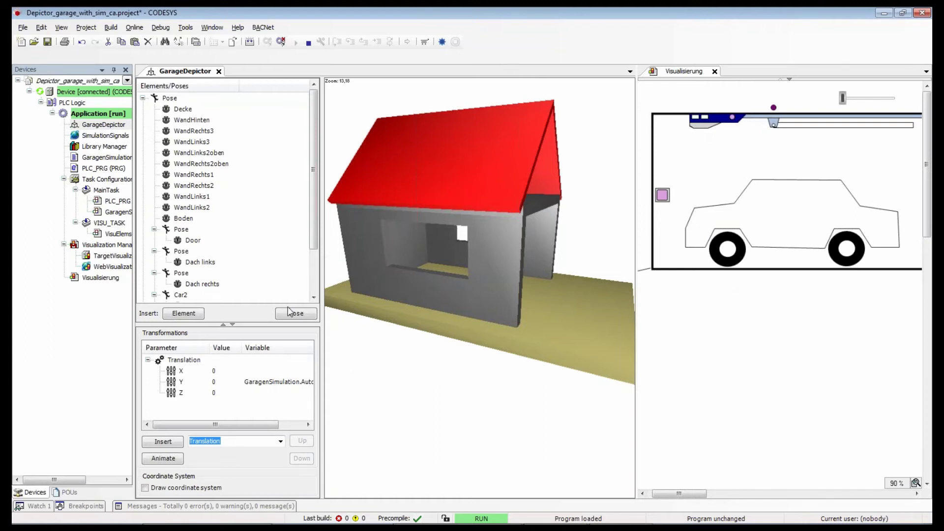
scroll(281, 289, "down", 2)
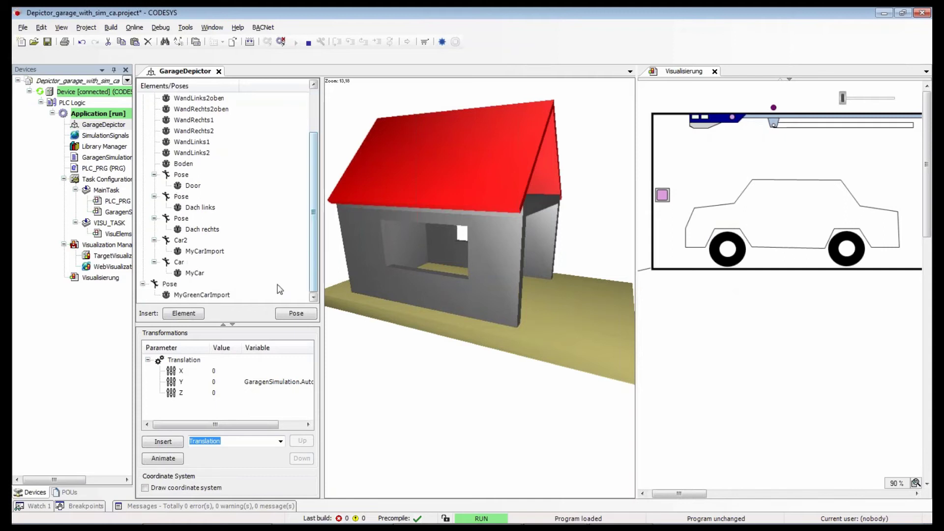
left_click(192, 274)
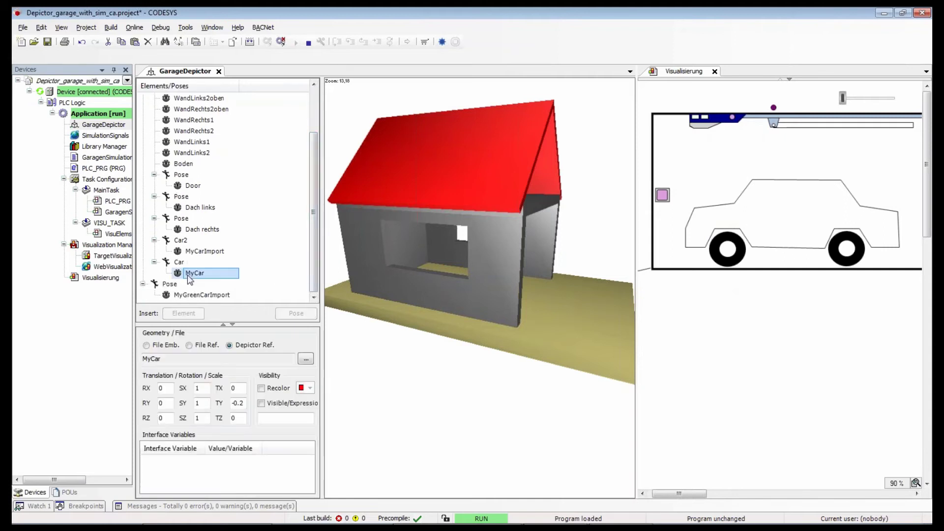
- Make MyCar visible, inspect the WandRechts1 and WandRechts2 wall properties, and view the roof from above
left_click(262, 404)
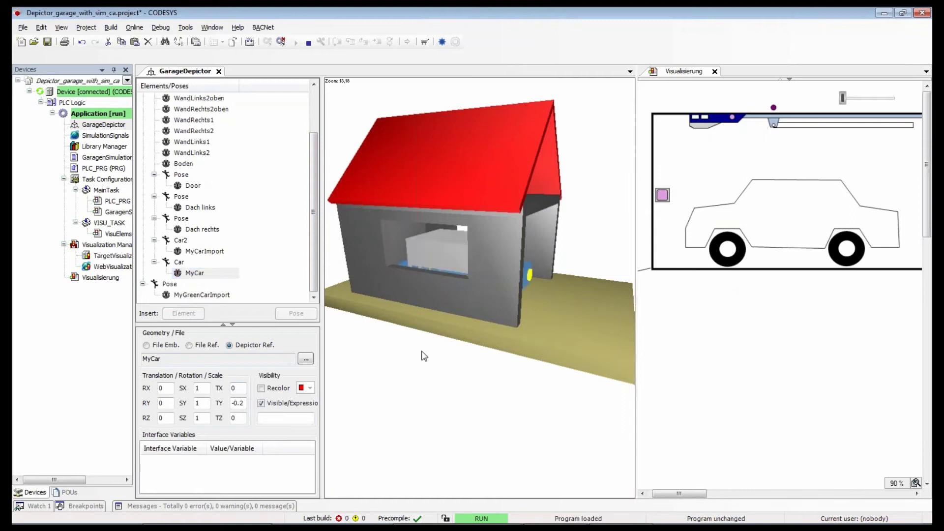
left_click(211, 121)
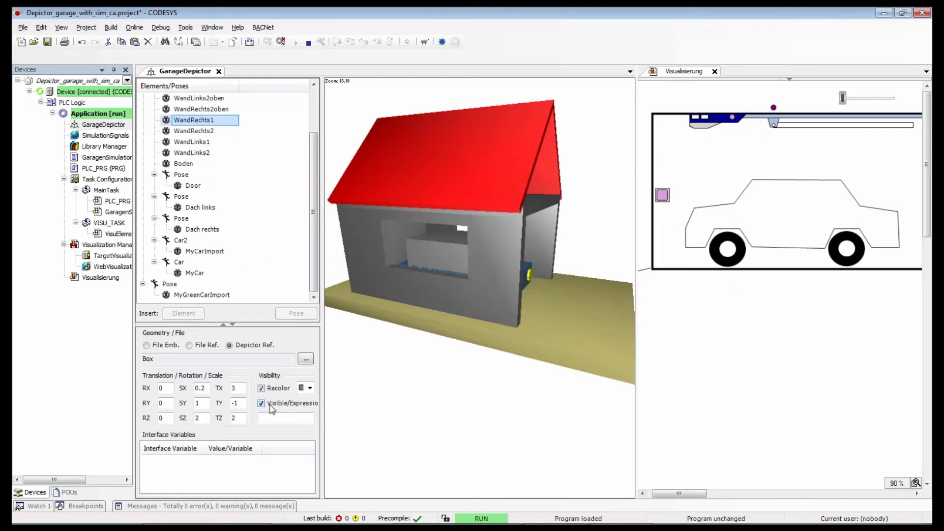
left_click(266, 408)
left_click(215, 131)
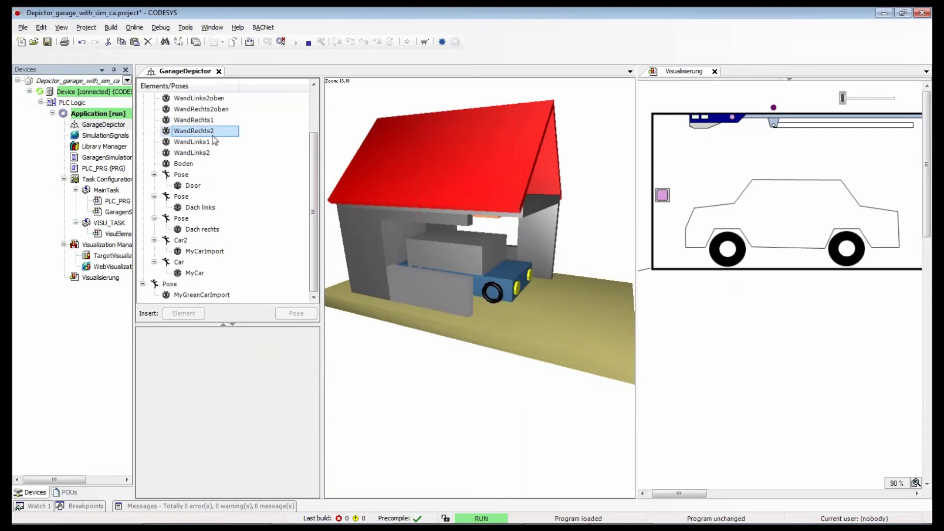
left_click(266, 411)
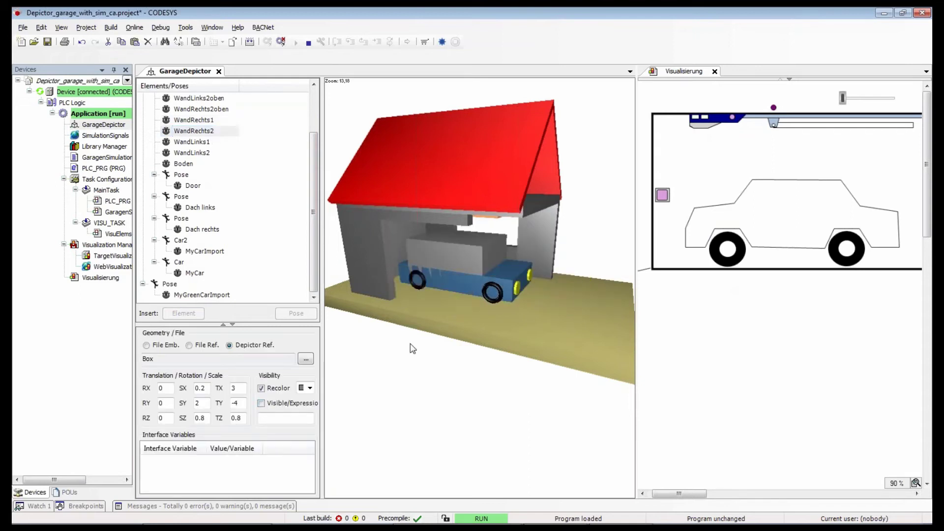
left_click_drag(412, 349, 459, 279)
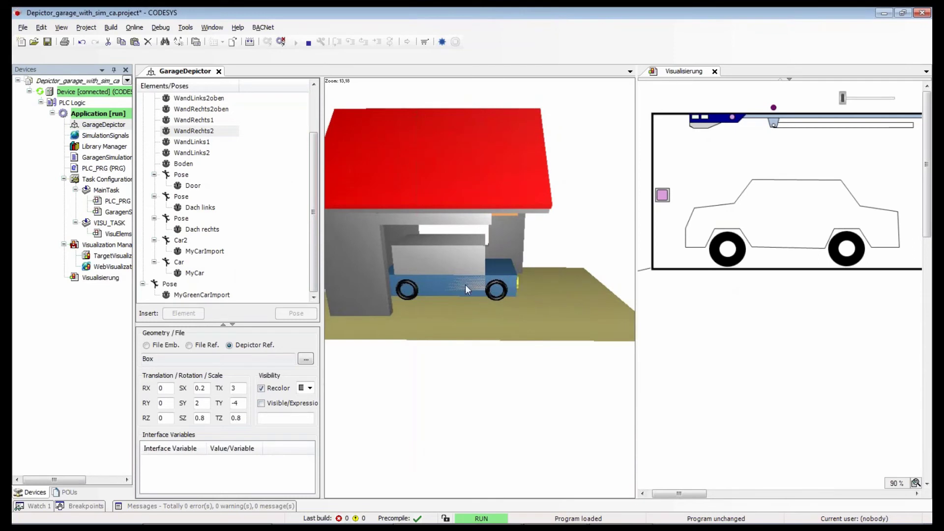
- Drive the blue car out beside the garage with the Visualisierung slider, orbiting to watch
scroll(847, 101, "up", 2)
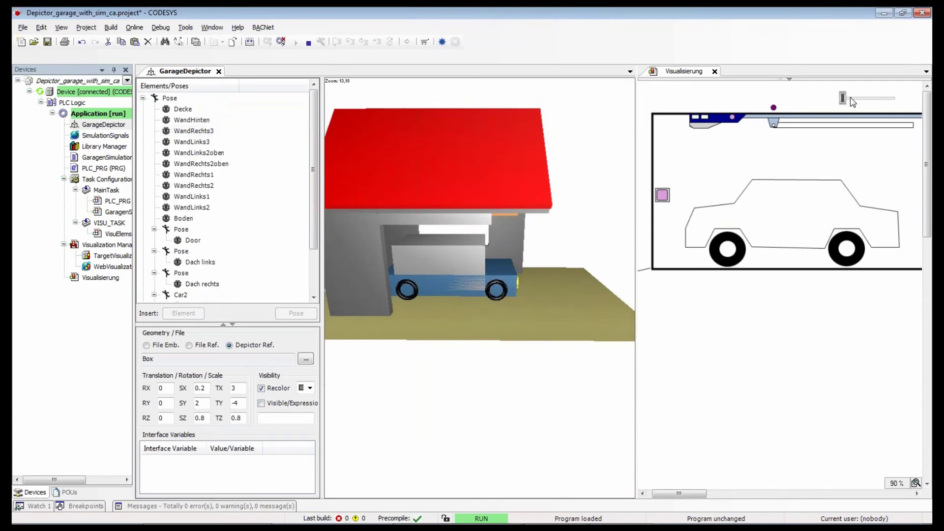
left_click_drag(844, 100, 824, 100)
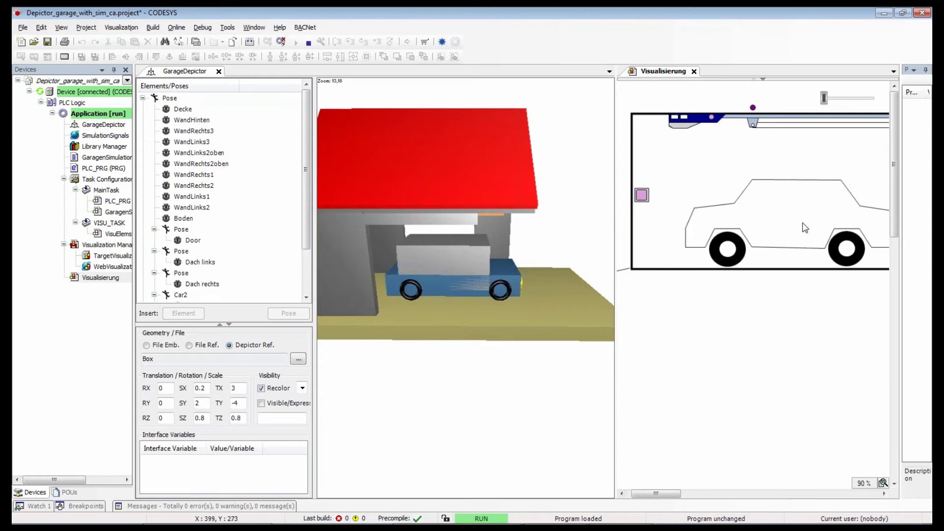
left_click_drag(556, 315, 568, 329)
left_click_drag(845, 98, 852, 100)
left_click(595, 312)
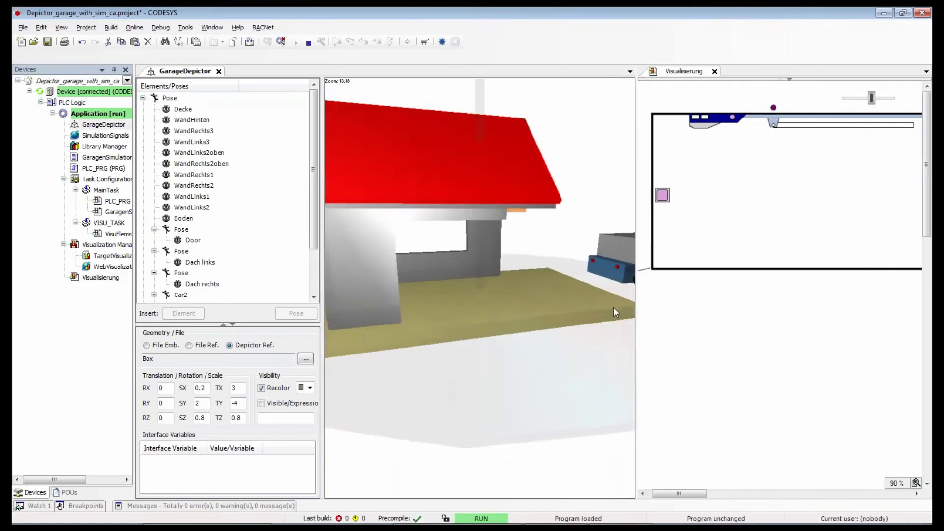
scroll(613, 310, "down", 5)
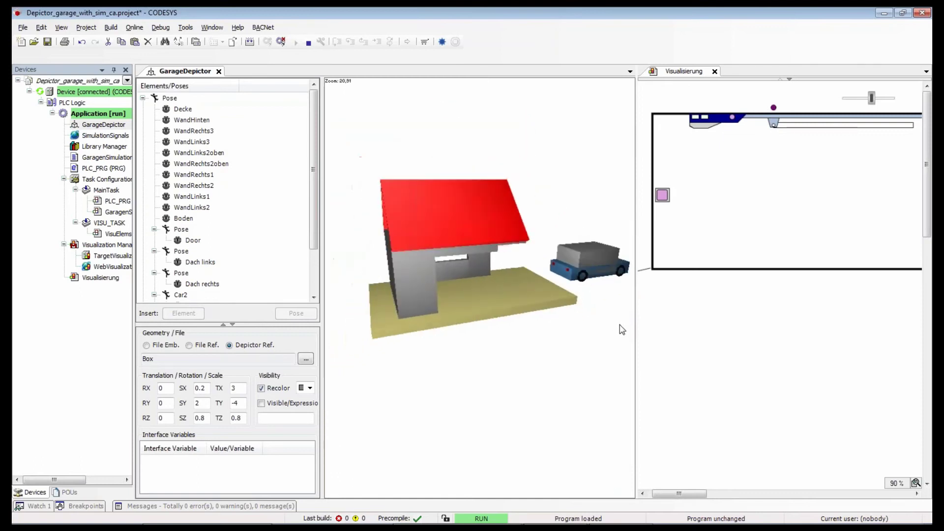
left_click_drag(621, 328, 593, 392)
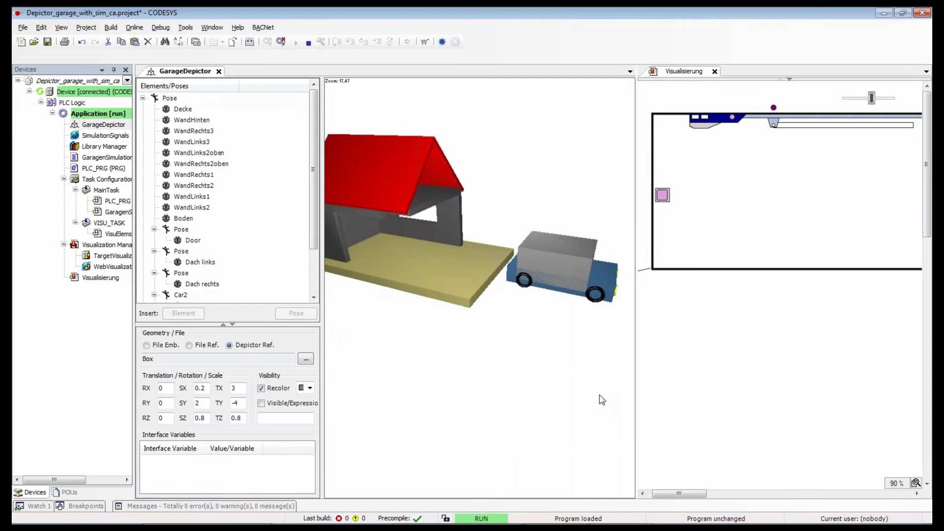
- Show the POUs list and close the Visualisierung and GarageDepictor editors
left_click(67, 492)
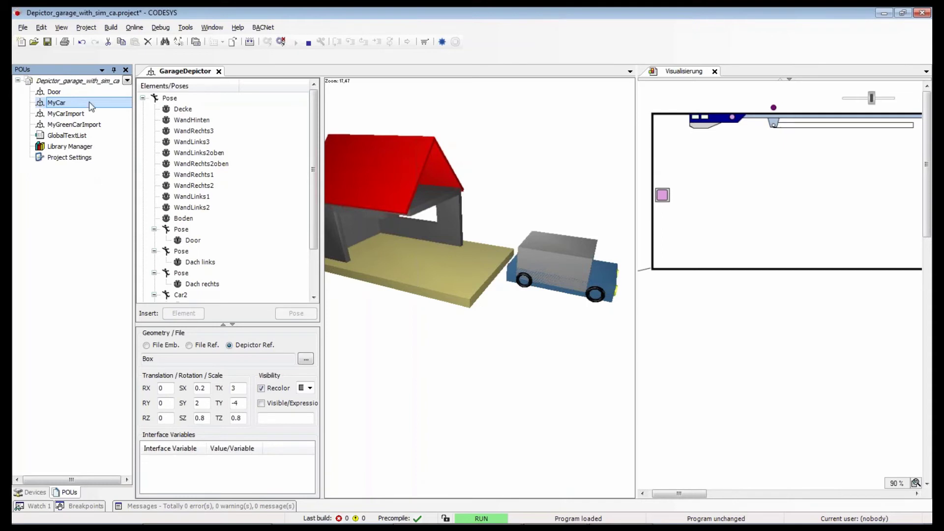
left_click(715, 71)
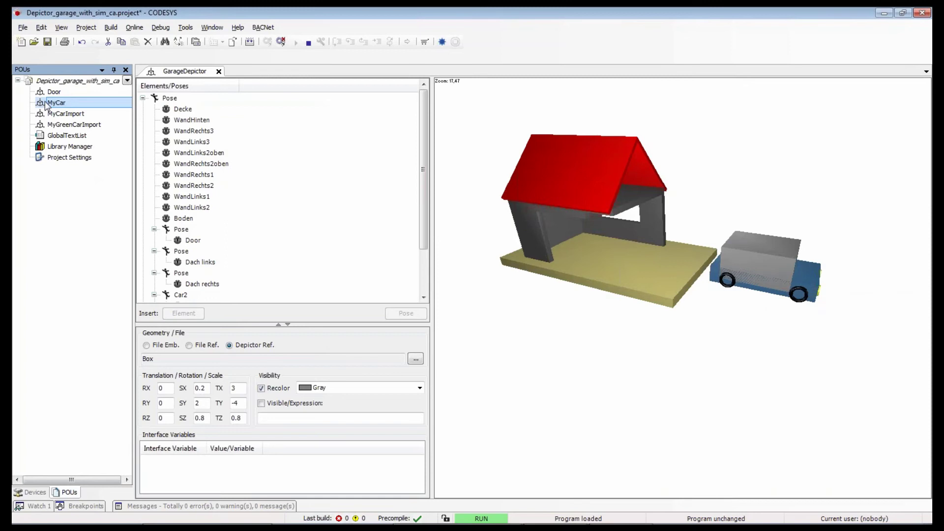
left_click(219, 71)
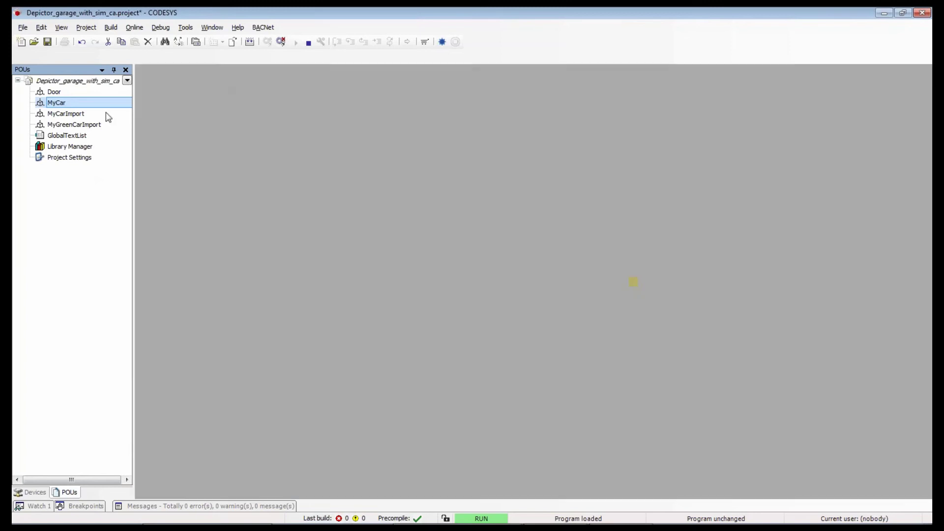
- Open the MyCar model and orbit around the car to view its body and lights
double_click(40, 104)
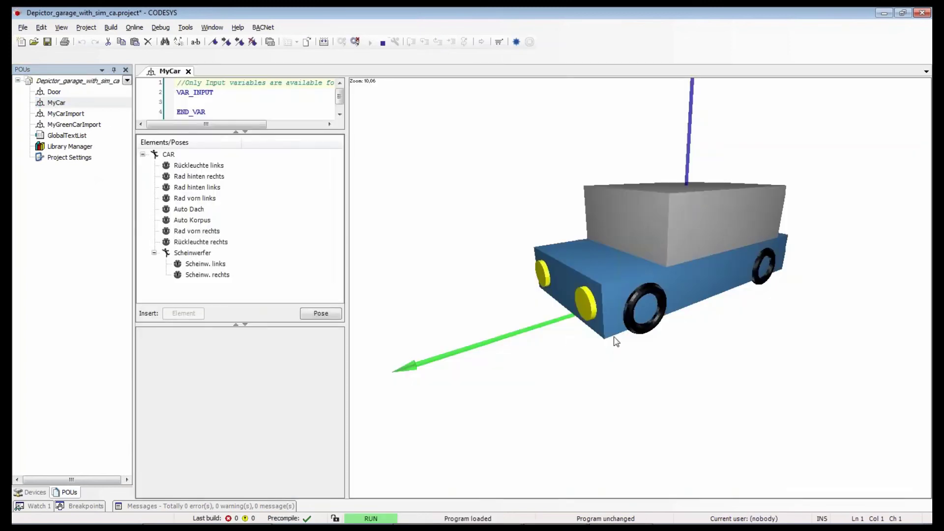
left_click_drag(790, 316, 677, 242)
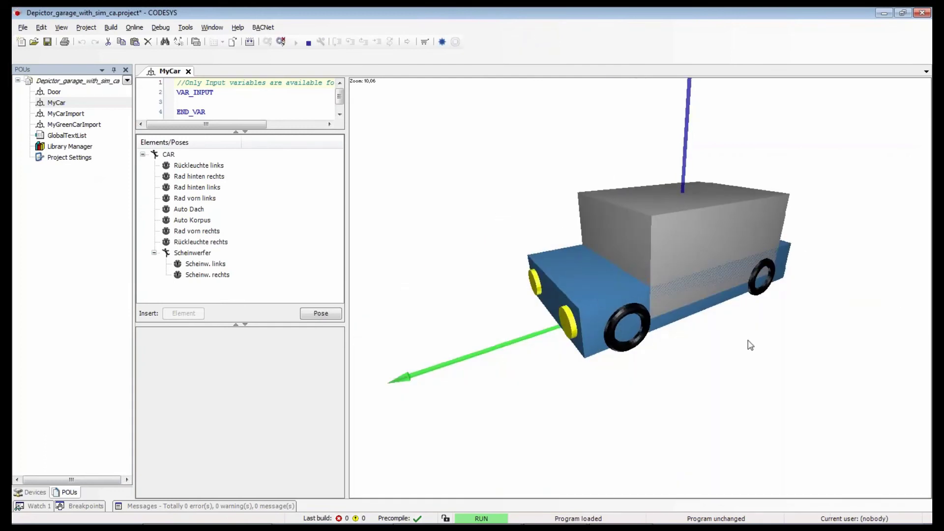
left_click_drag(789, 352, 736, 328)
left_click_drag(651, 407, 556, 275)
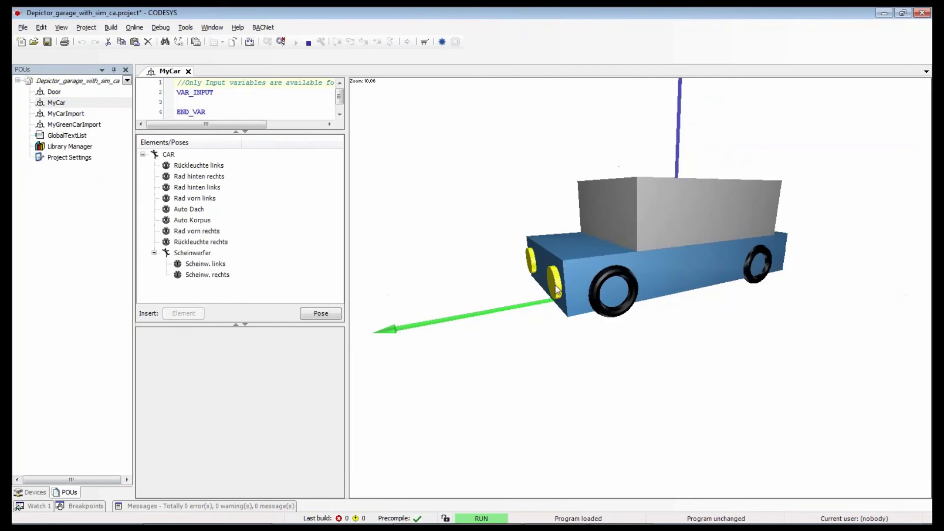
left_click_drag(777, 309, 669, 297)
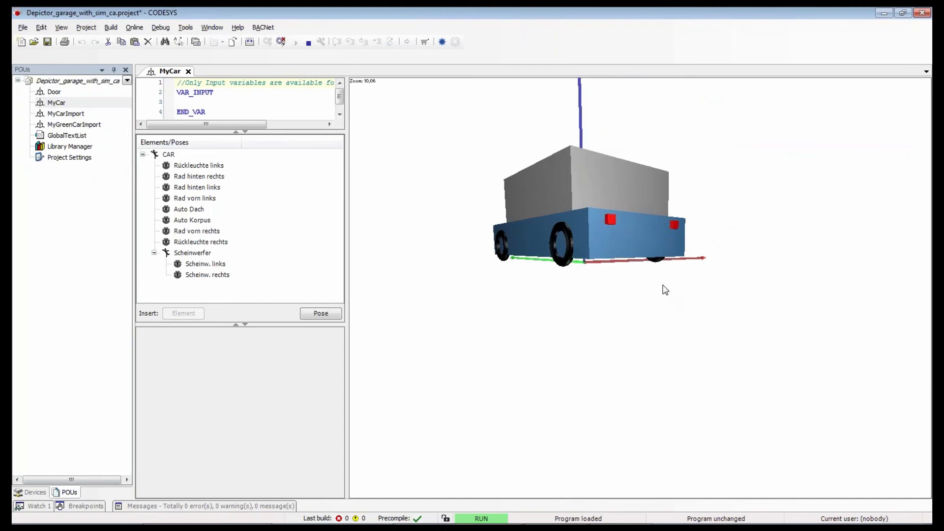
left_click_drag(681, 281, 627, 330)
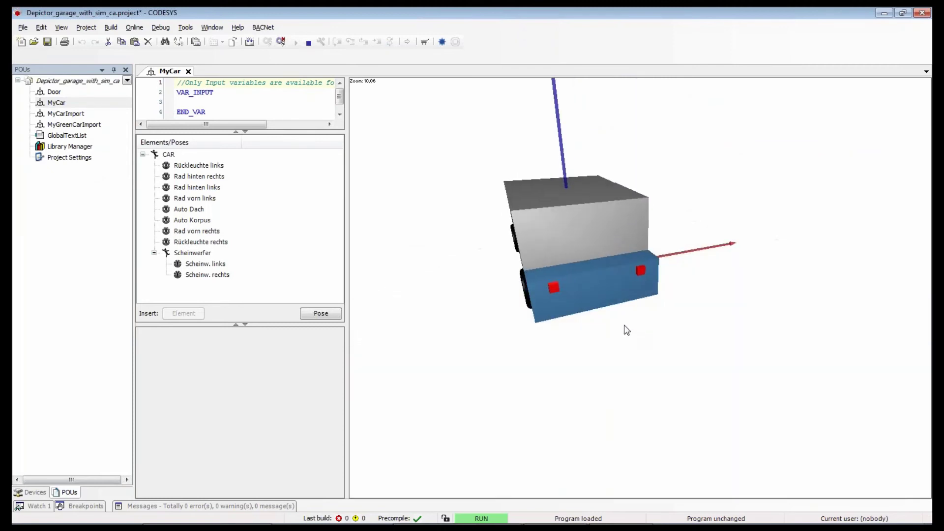
- Add a new Box element under the CAR pose
left_click(168, 155)
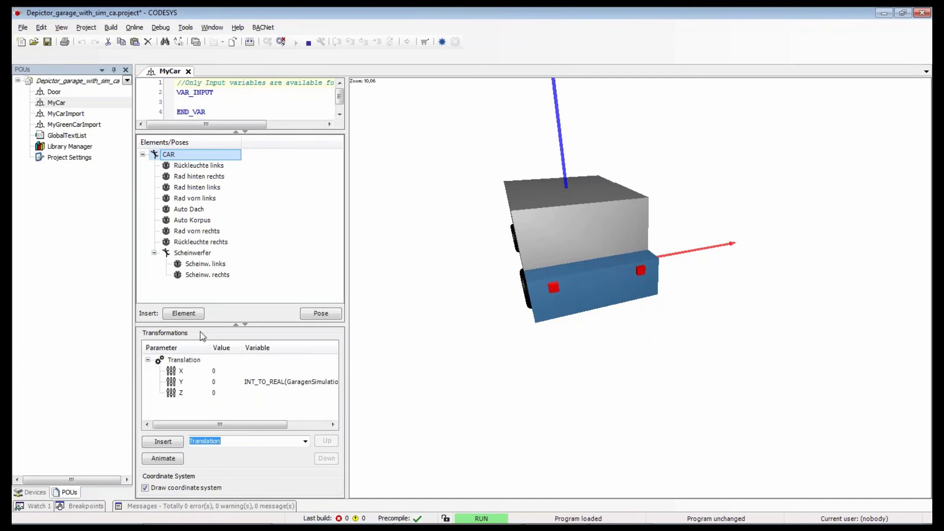
left_click(183, 314)
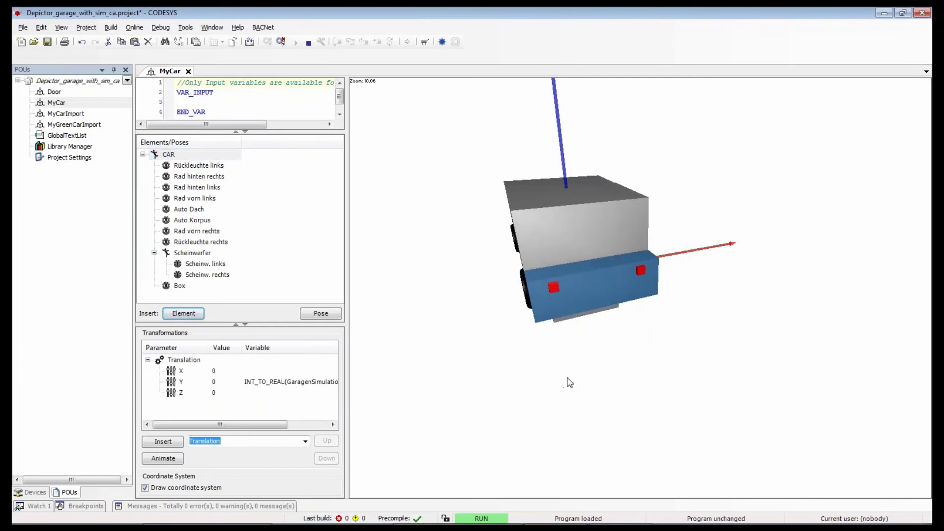
left_click_drag(589, 397, 556, 361)
- Change the Box element's Depictor reference to the library Cylinder
left_click(177, 286)
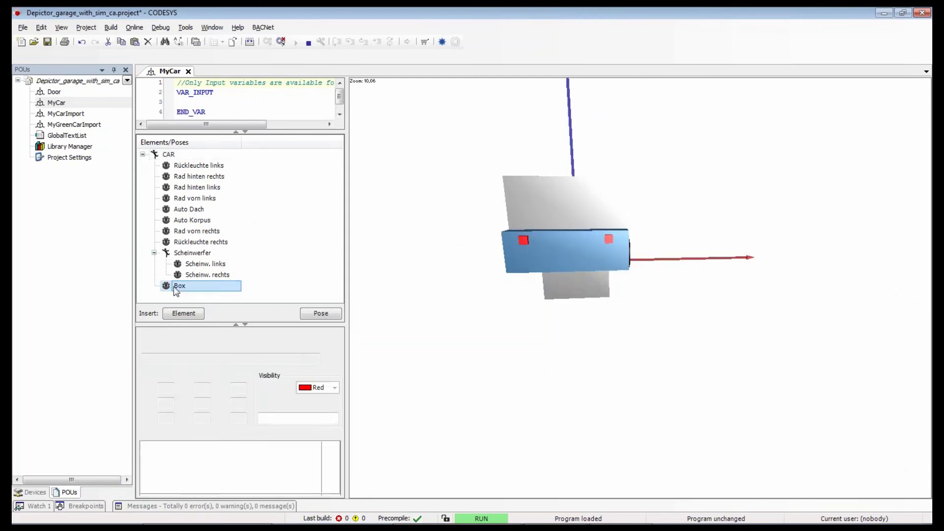
left_click(330, 359)
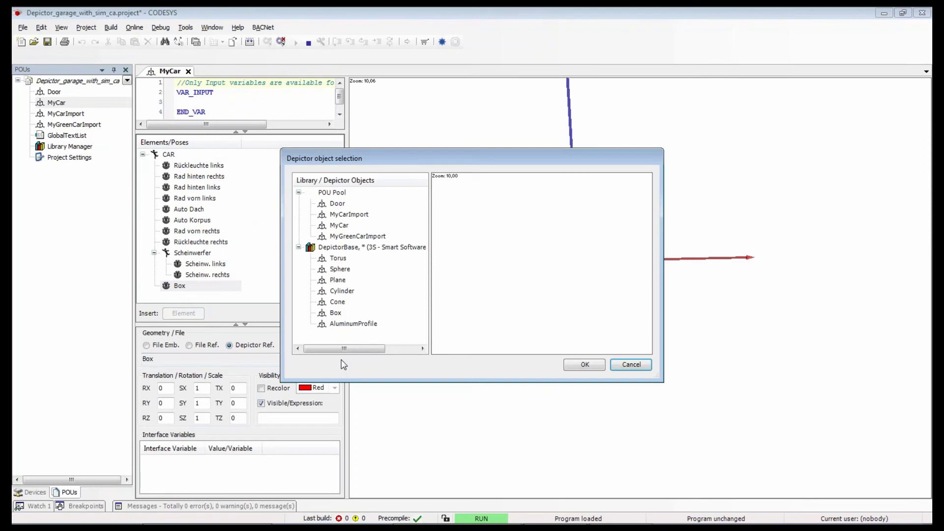
left_click(342, 291)
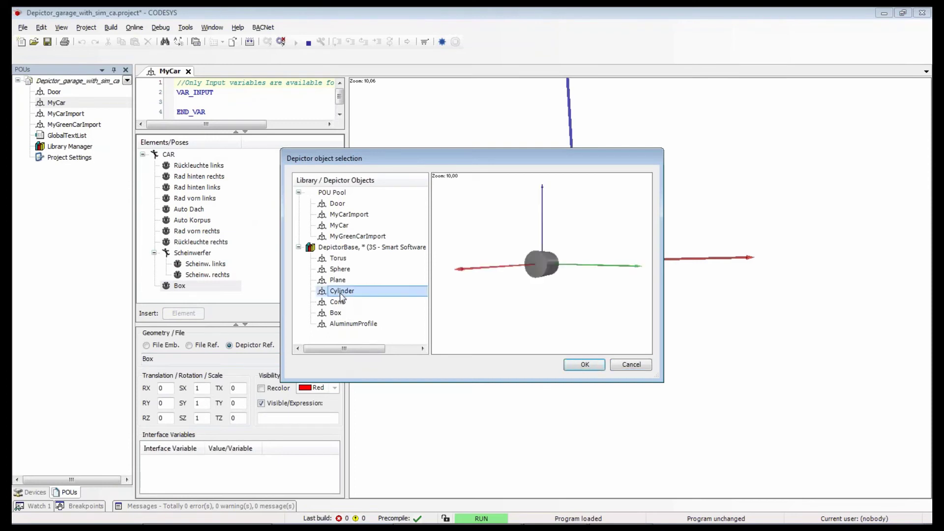
left_click(584, 366)
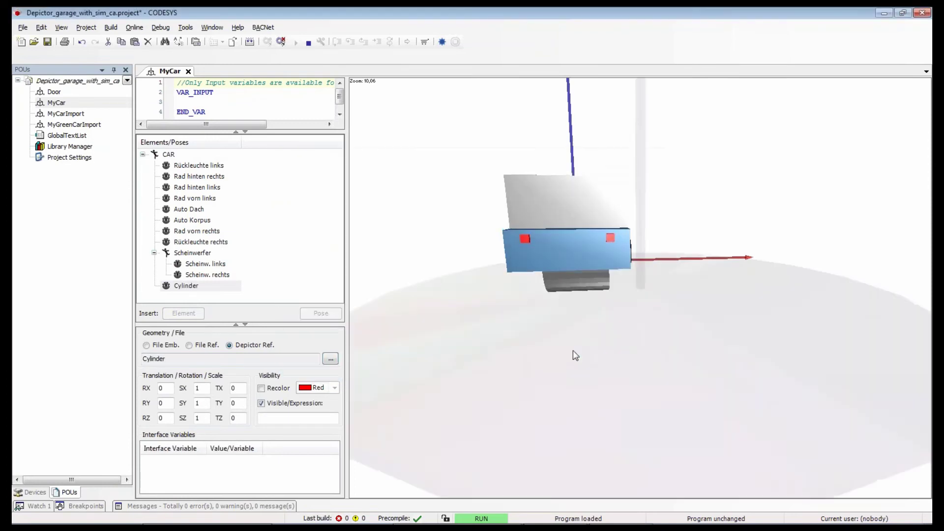
left_click_drag(573, 351, 568, 383)
- Set the Cylinder's Z rotation (RZ) to 90 degrees
left_click(169, 418)
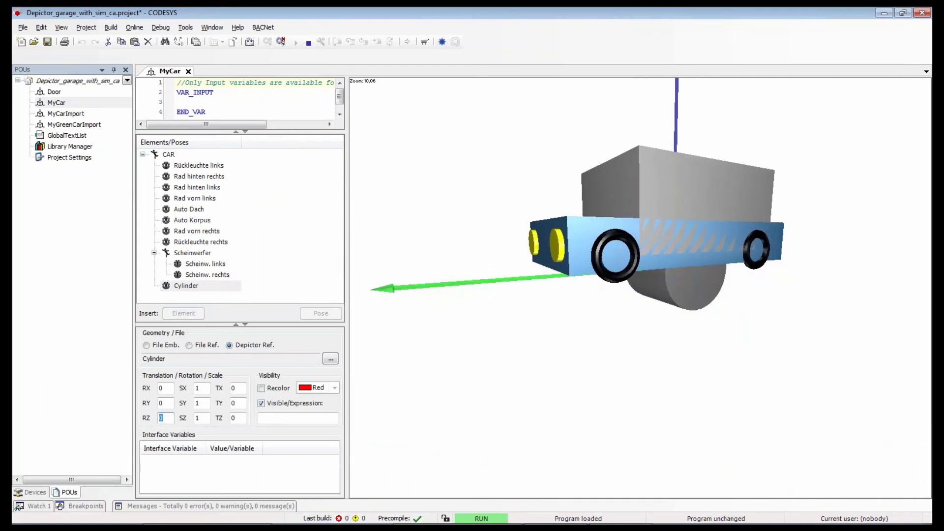
left_click_drag(578, 421, 772, 300)
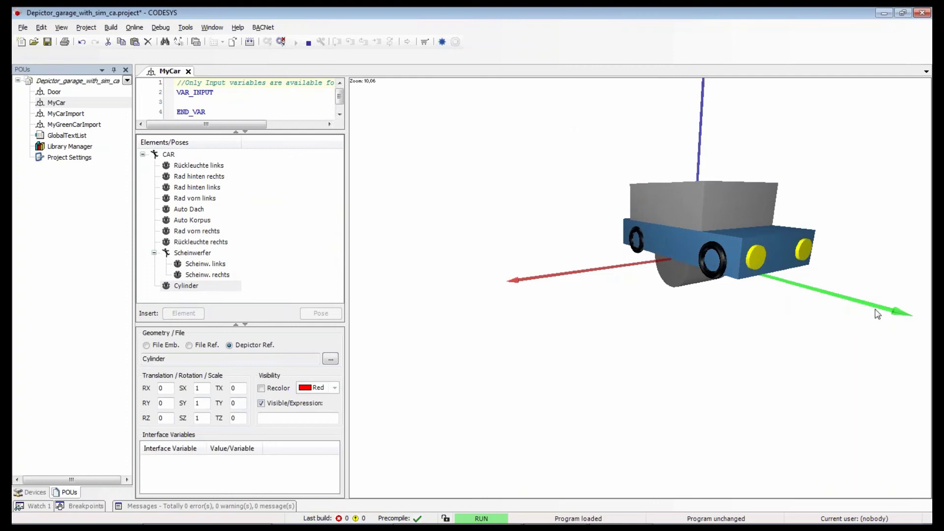
left_click_drag(786, 170, 749, 173)
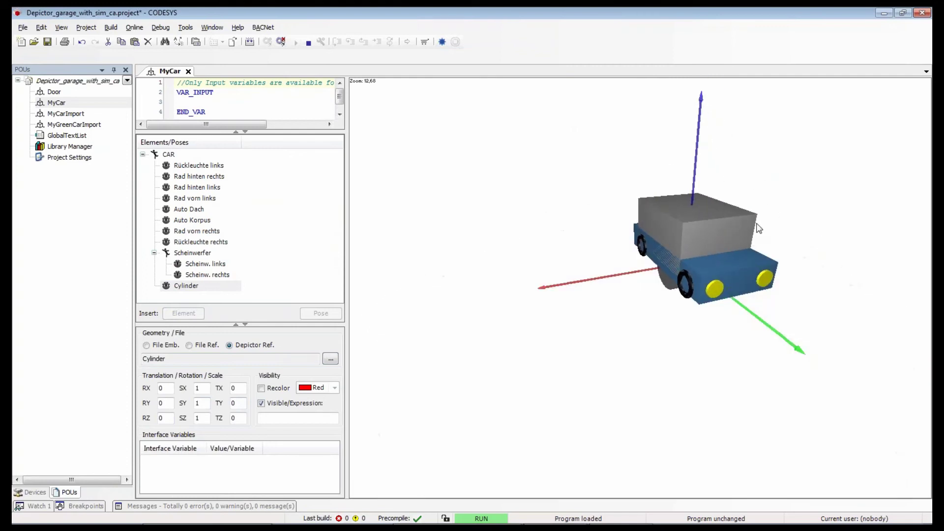
scroll(689, 290, "up", 2)
left_click_drag(721, 362, 728, 307)
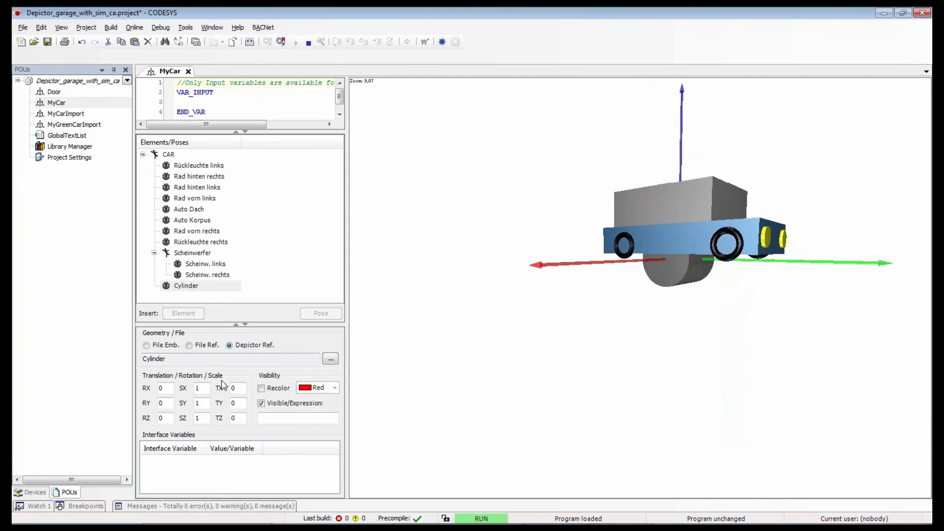
double_click(162, 417)
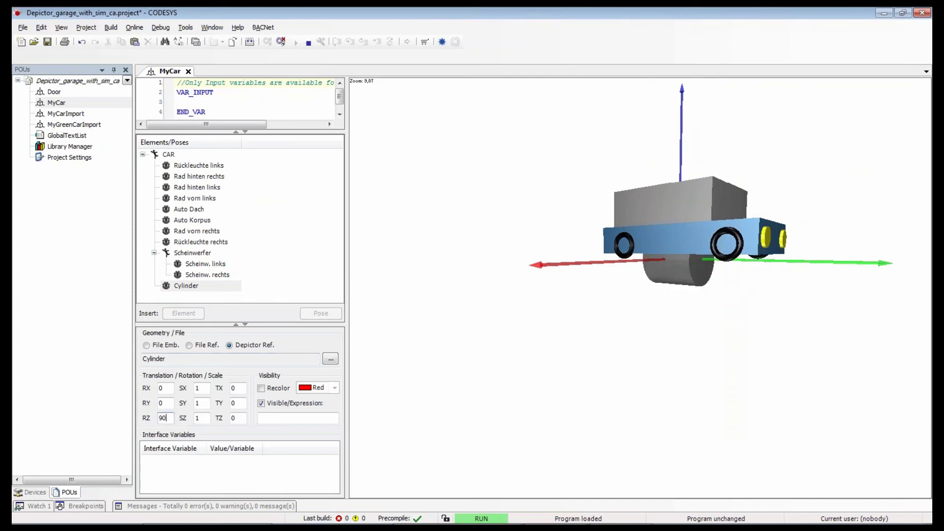
left_click_drag(687, 349, 791, 334)
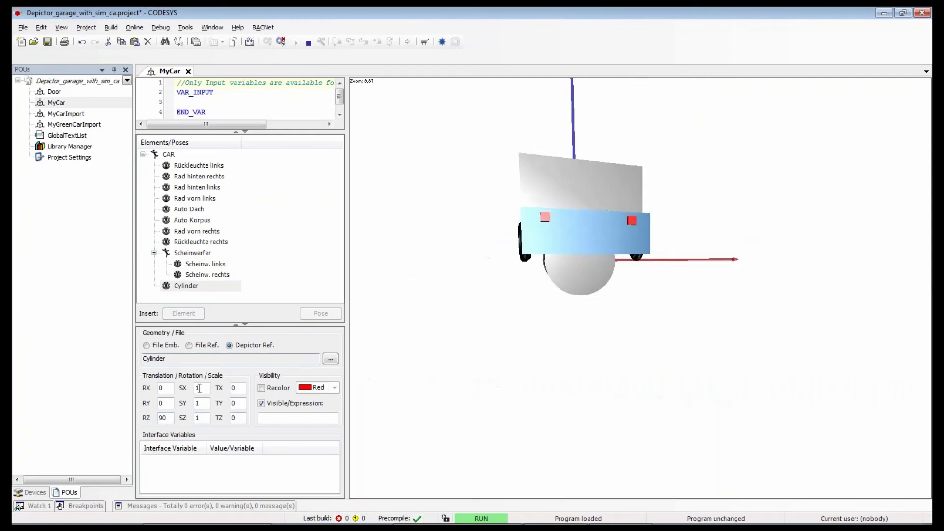
- Scale the Cylinder to 0.05 in SX, SY and SZ
left_click(200, 388)
type("0.05")
key("Tab")
type("0")
key("Tab")
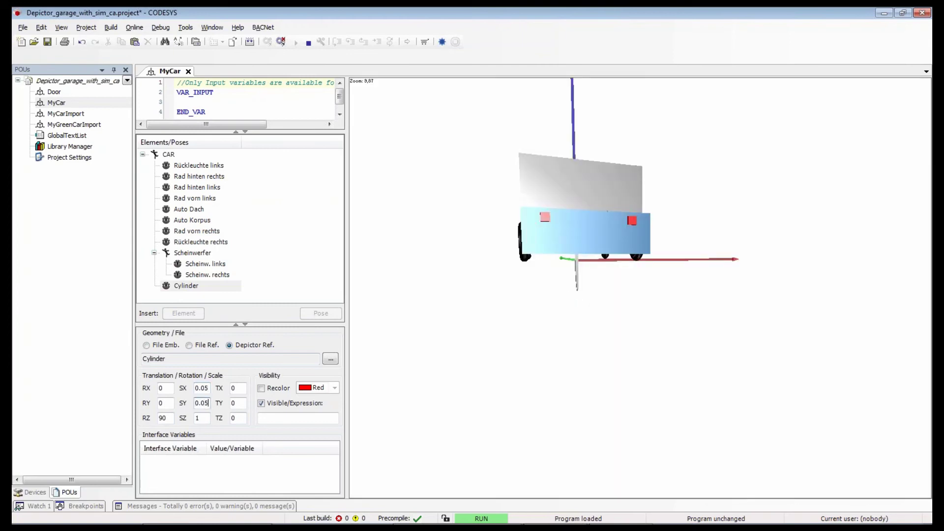
type("0.05")
key("Return")
- Orbit and zoom the MyCar 3D view to inspect the car from above, the side and underneath
left_click_drag(622, 327, 608, 296)
scroll(571, 253, "up", 5)
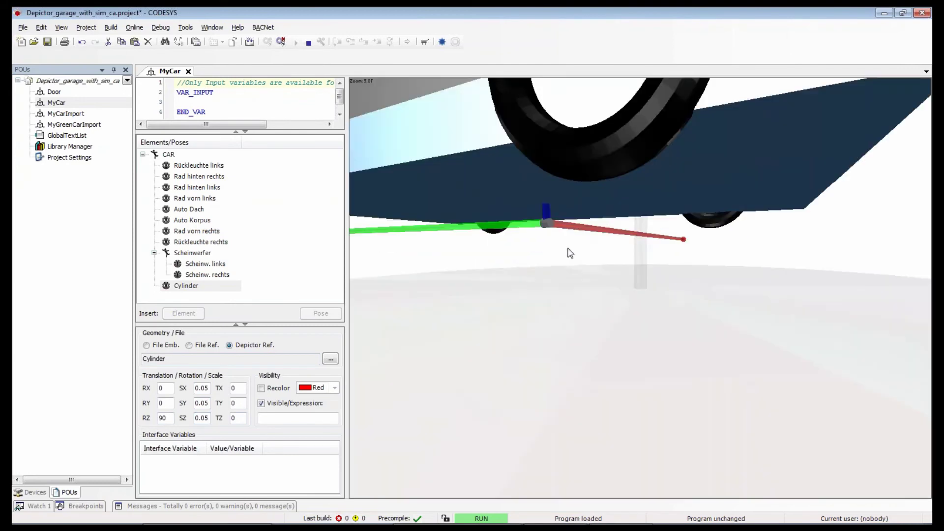
scroll(575, 251, "up", 2)
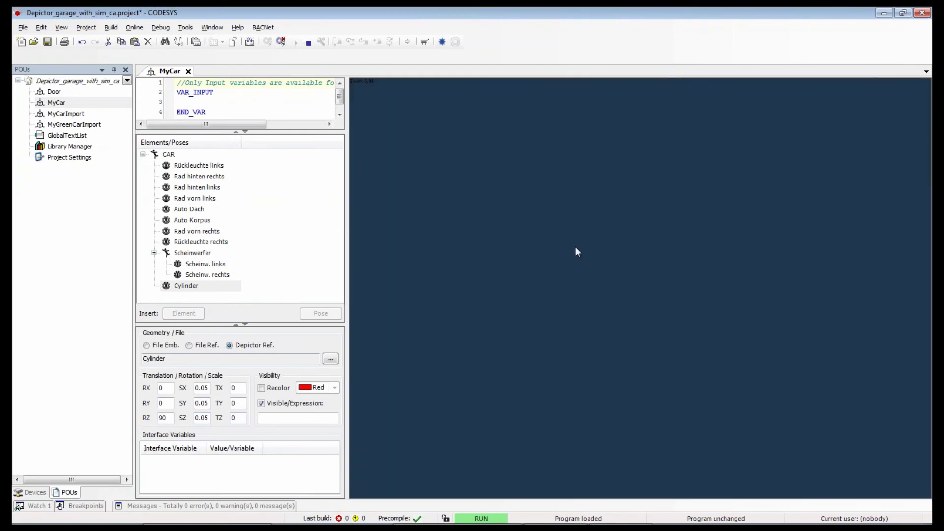
scroll(578, 252, "down", 3)
left_click_drag(582, 255, 525, 171)
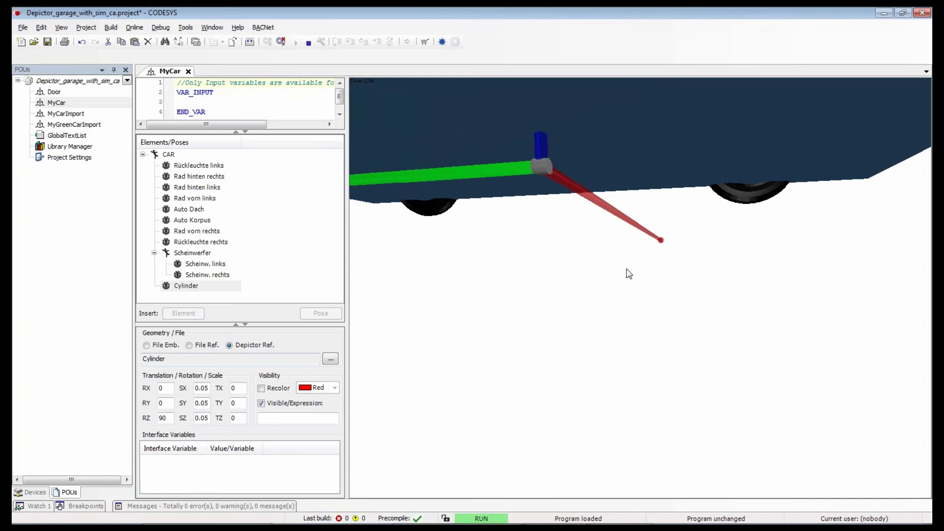
left_click_drag(704, 291, 419, 361)
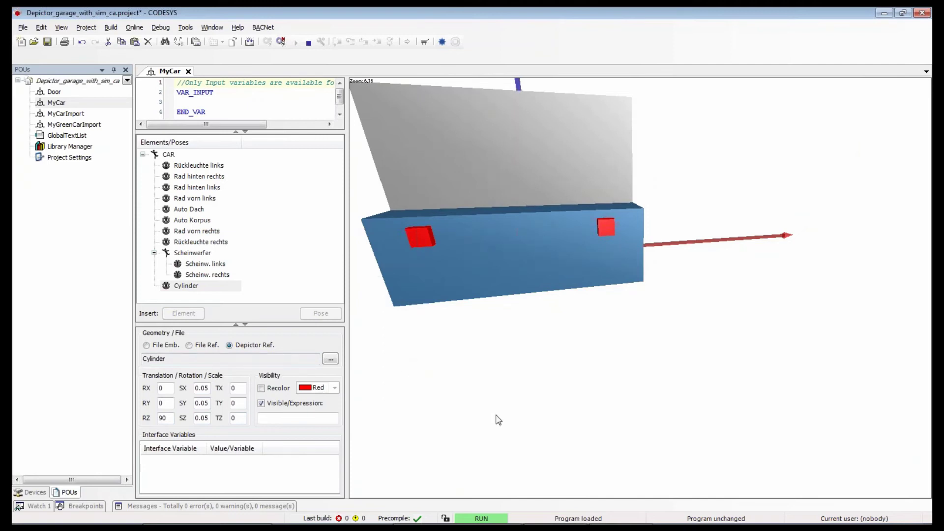
left_click_drag(499, 419, 536, 257)
left_click_drag(518, 291, 541, 262)
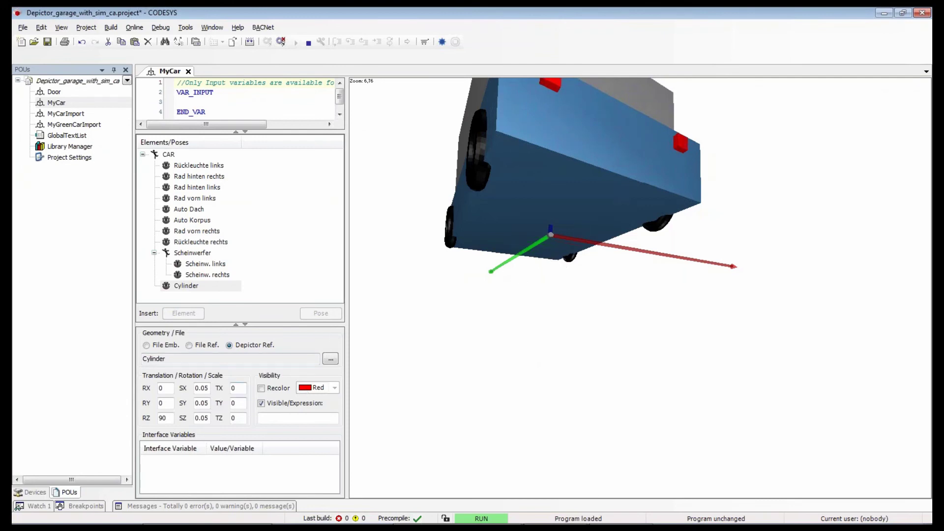
- Move the cylinder to TY -2.7 beside the car, adjusting its X and Z translations
type("-2.7")
left_click_drag(597, 266, 610, 326)
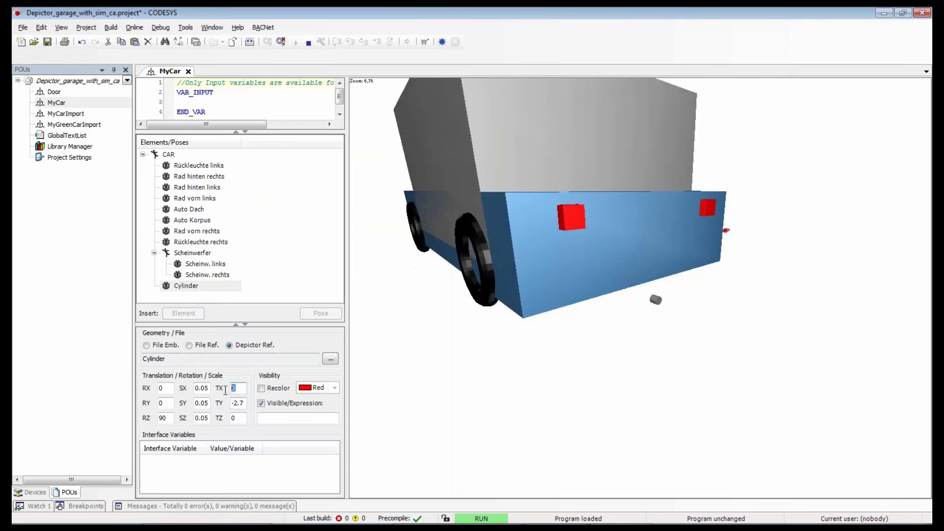
type("0")
left_click(245, 418)
type("0.")
left_click_drag(687, 321, 556, 329)
- Close MyCar and open the GarageDepictor scene from the Devices tree, rotating it to a side view
left_click(188, 71)
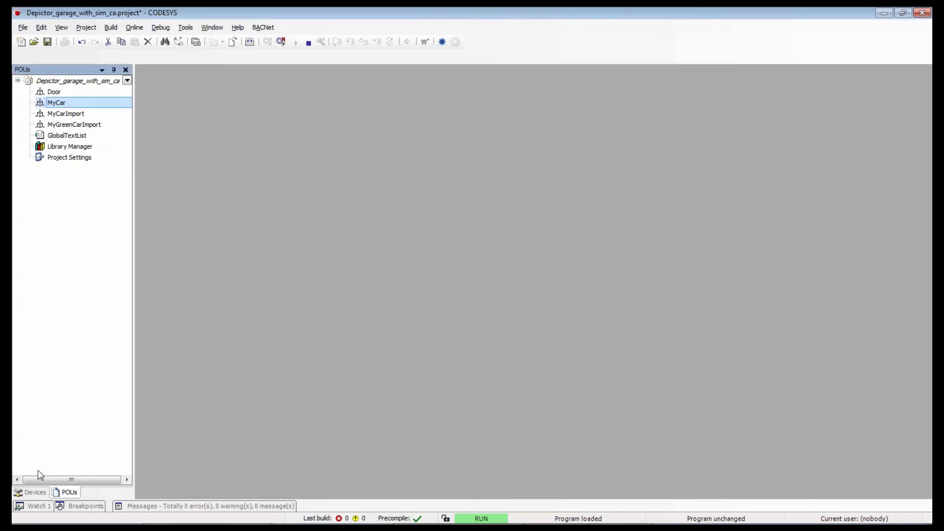
left_click(30, 492)
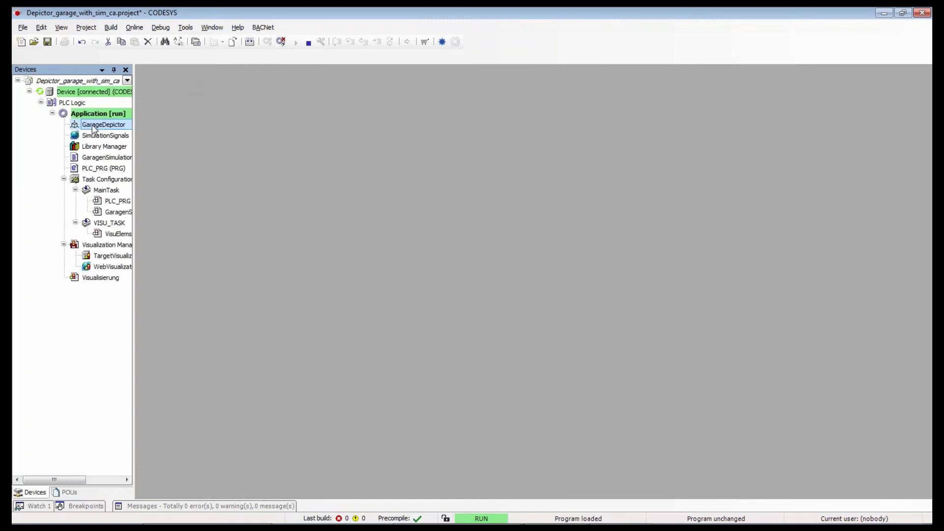
double_click(89, 124)
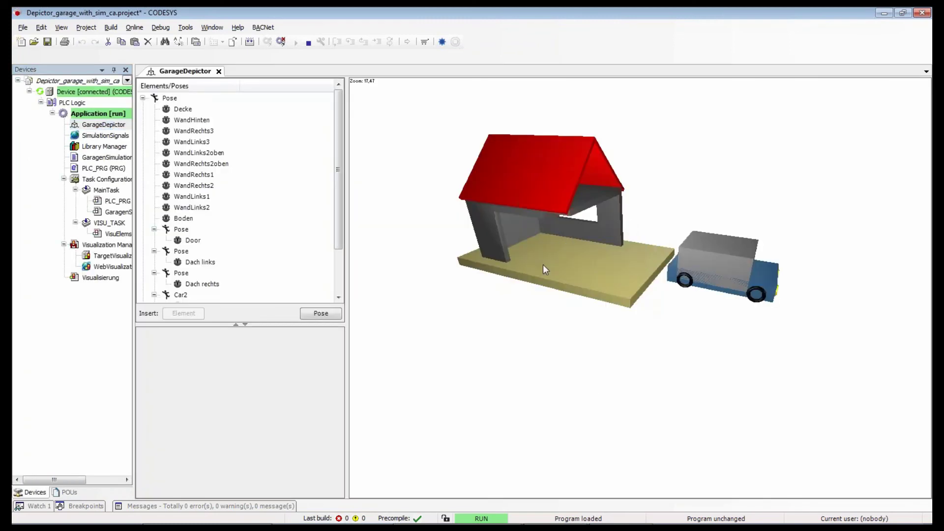
left_click_drag(543, 265, 715, 320)
scroll(657, 238, "up", 10)
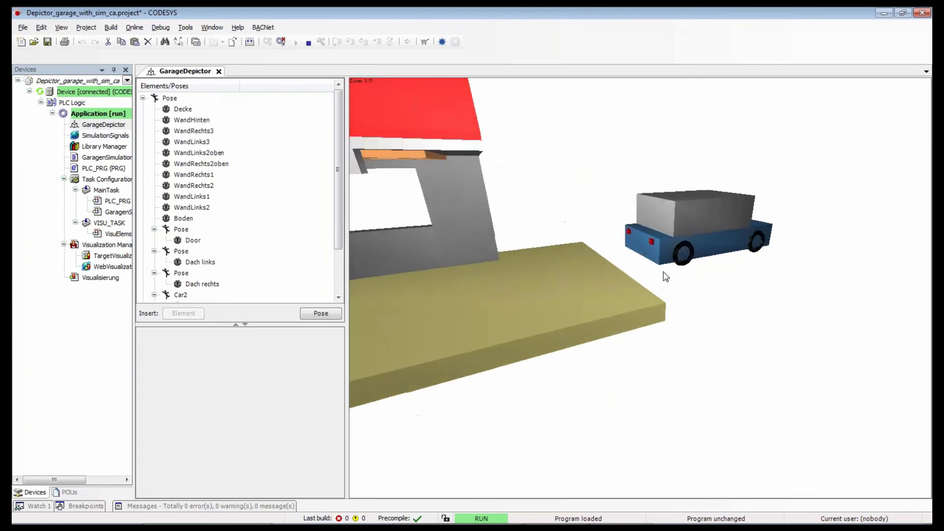
left_click_drag(658, 238, 653, 259)
scroll(728, 289, "down", 5)
scroll(729, 292, "down", 3)
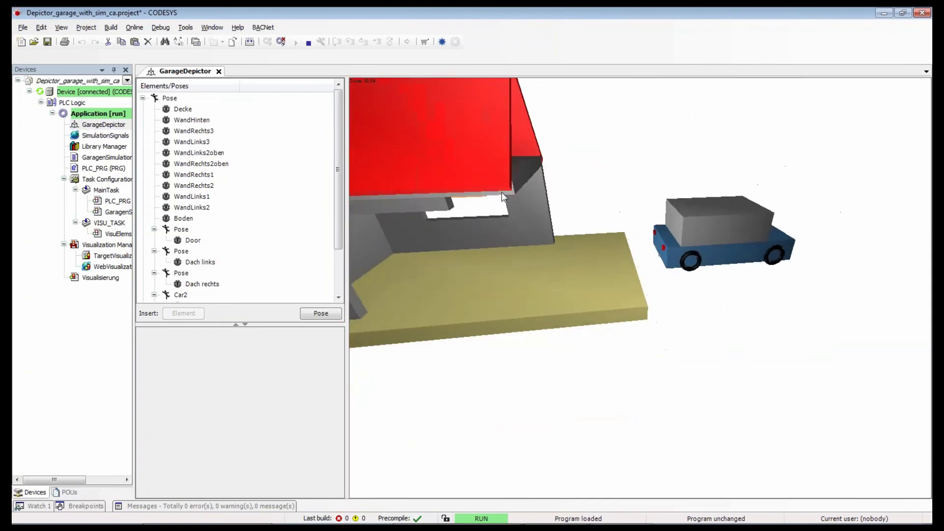
- Dock the Visualisierung editor beside the garage scene and zoom out to show the whole garage and car
left_click(100, 278)
double_click(100, 278)
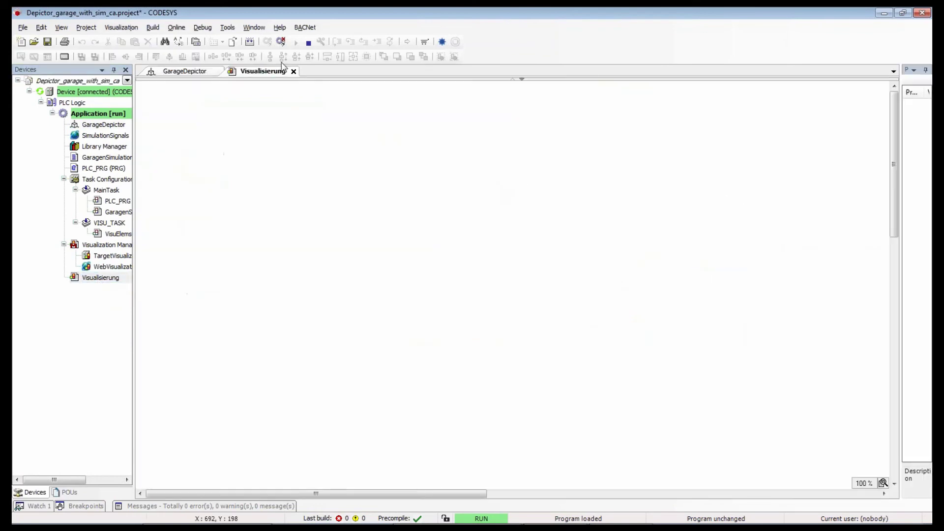
left_click_drag(261, 72, 529, 279)
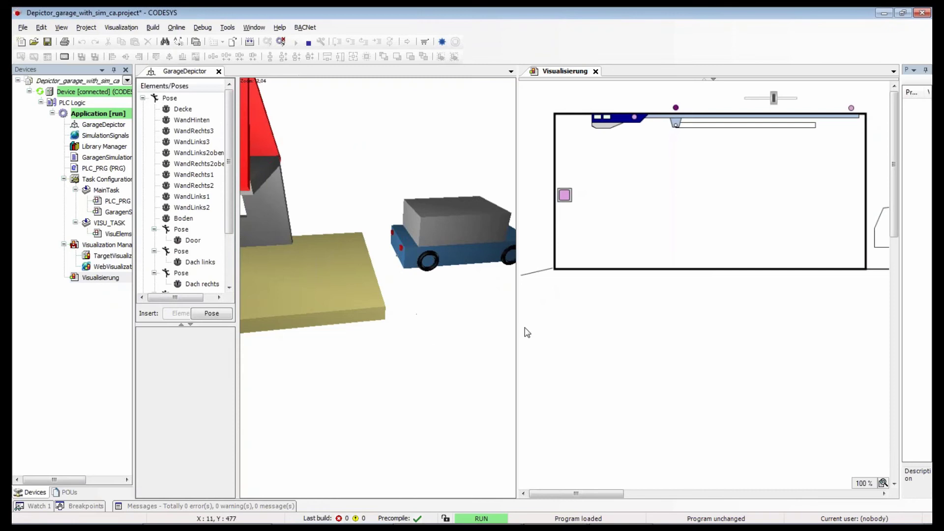
left_click_drag(517, 336, 643, 327)
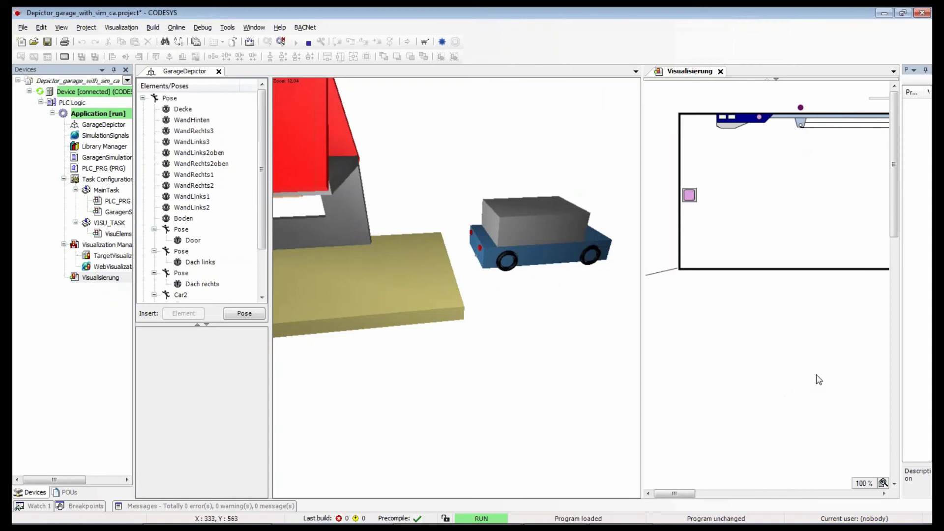
scroll(817, 375, "down", 3, "ctrl")
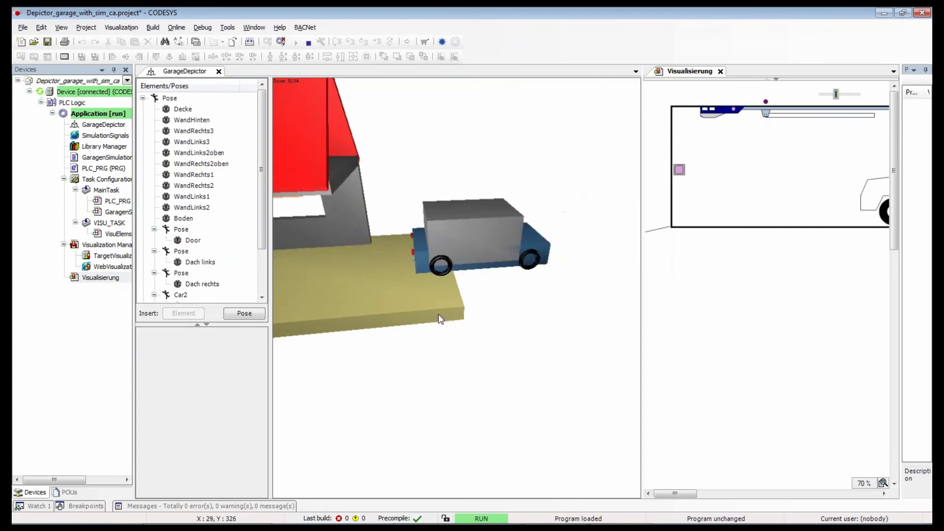
left_click_drag(438, 318, 448, 362)
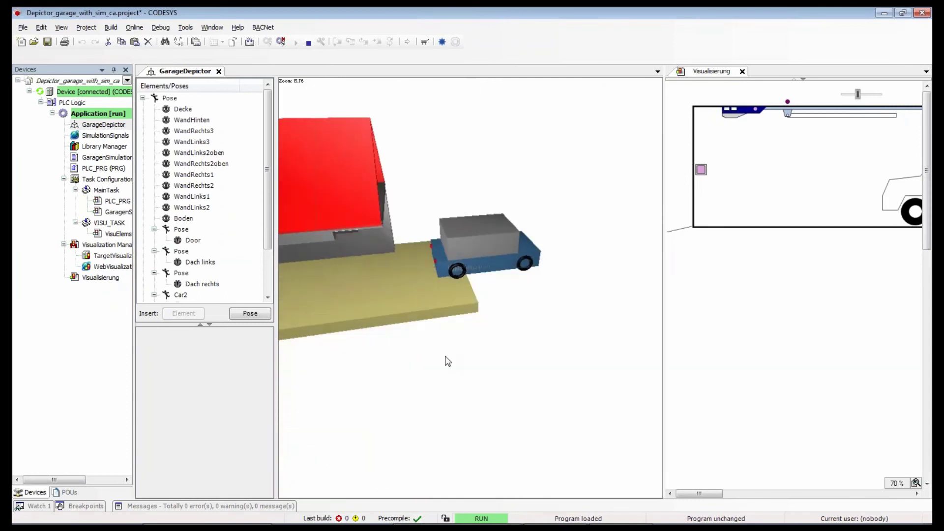
left_click_drag(448, 323, 500, 337)
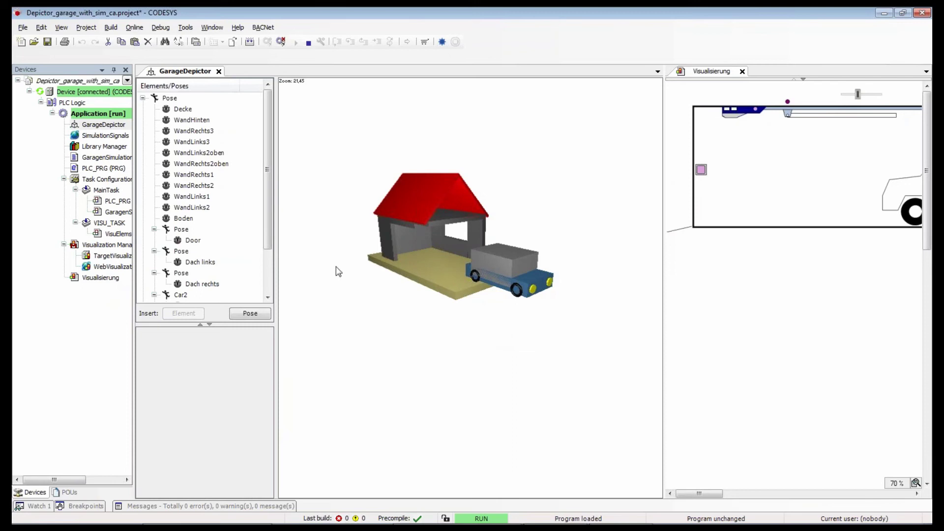
- Hide MyCar, make MyGreenCarImport visible again, and select its Pose
scroll(269, 240, "down", 2)
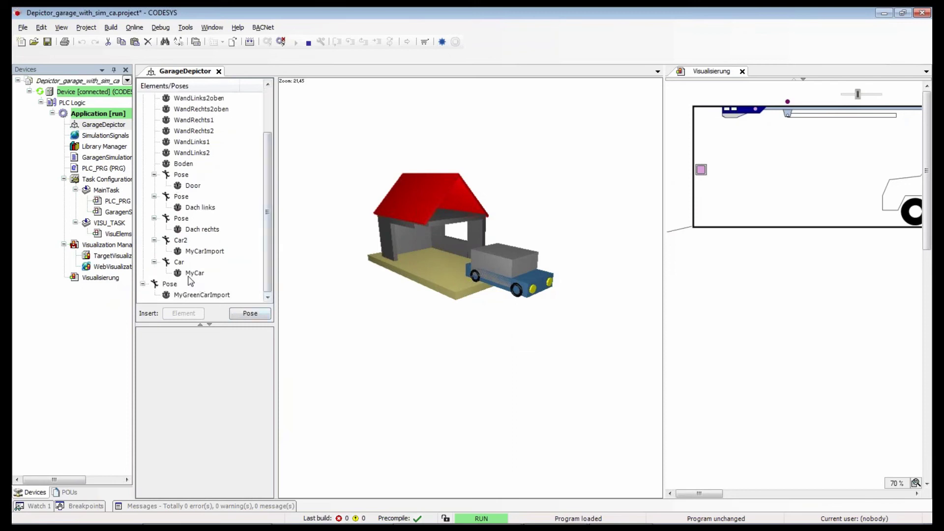
left_click(195, 273)
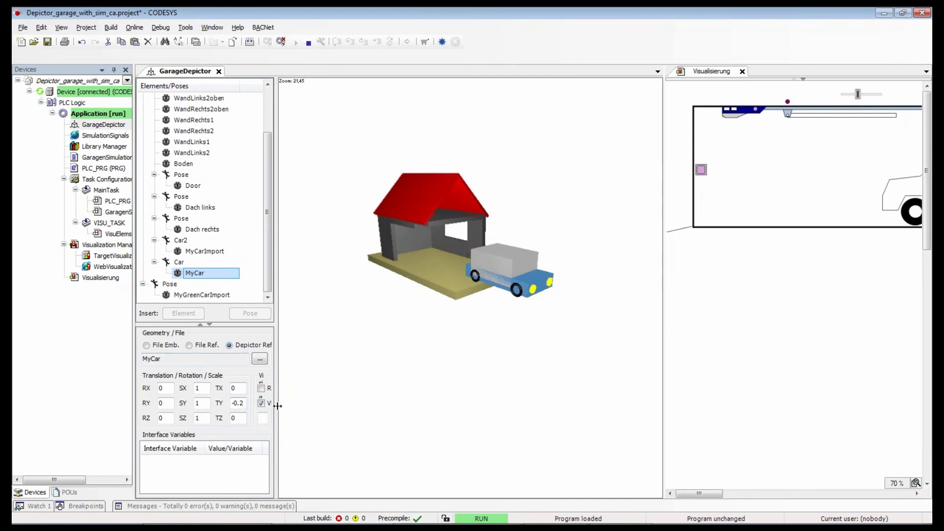
left_click_drag(278, 406, 350, 406)
left_click(261, 404)
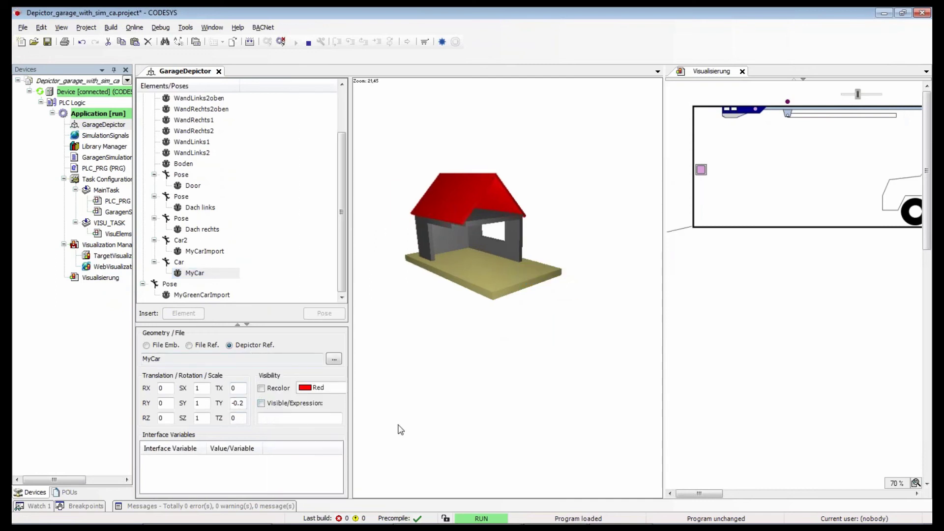
left_click(200, 295)
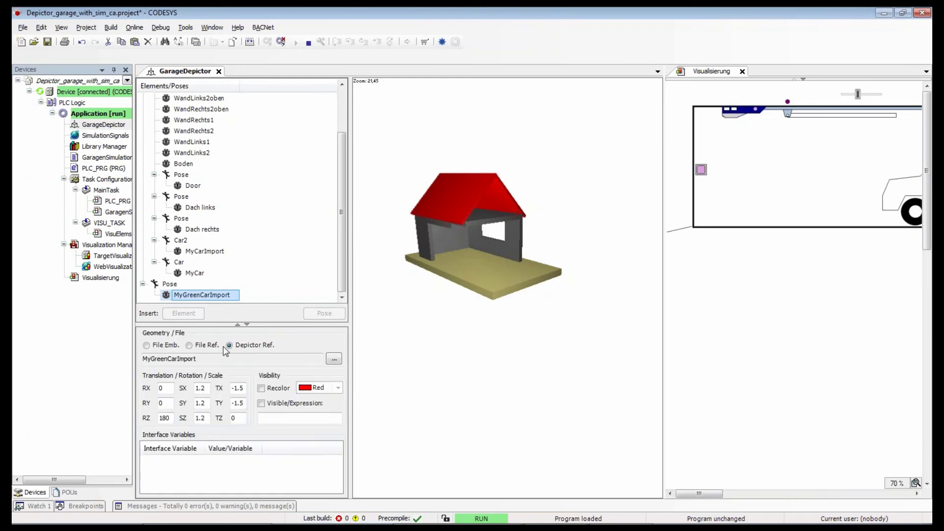
left_click(261, 403)
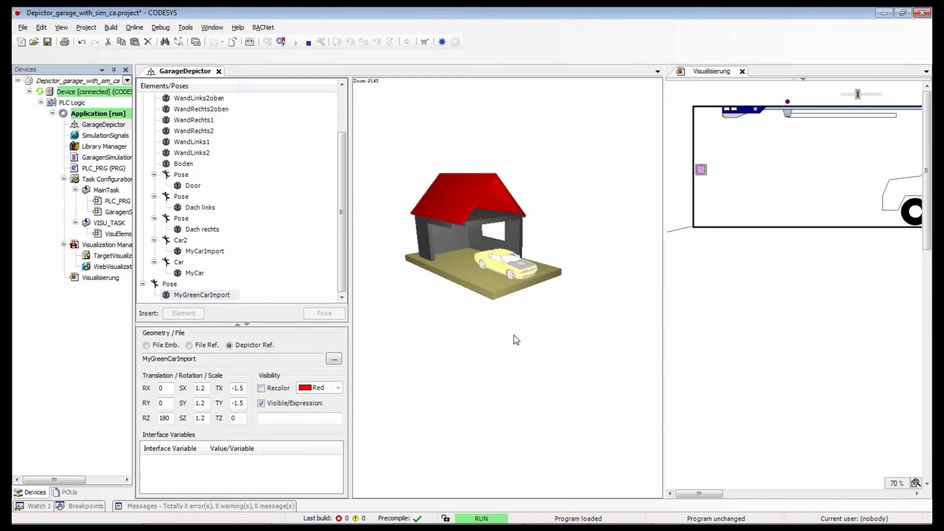
left_click(170, 286)
- Inspect the green car from several angles and drag the Visualisierung slider to drive it out of the garage
left_click_drag(529, 340, 561, 342)
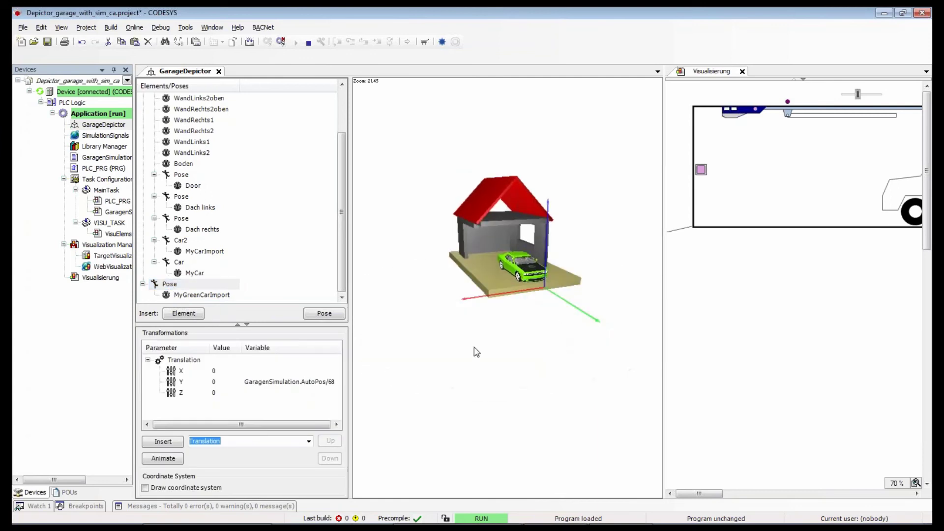
left_click_drag(476, 352, 584, 353)
scroll(571, 286, "up", 10)
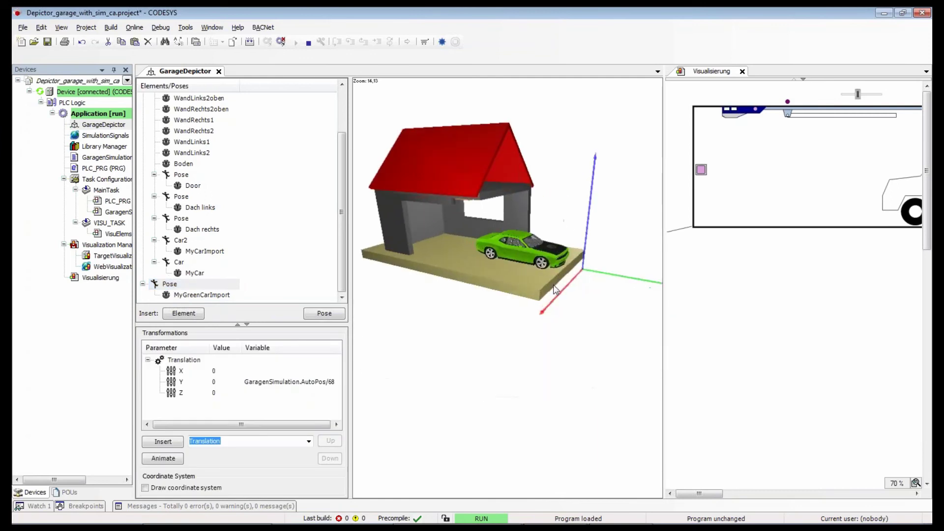
left_click_drag(589, 258, 462, 303)
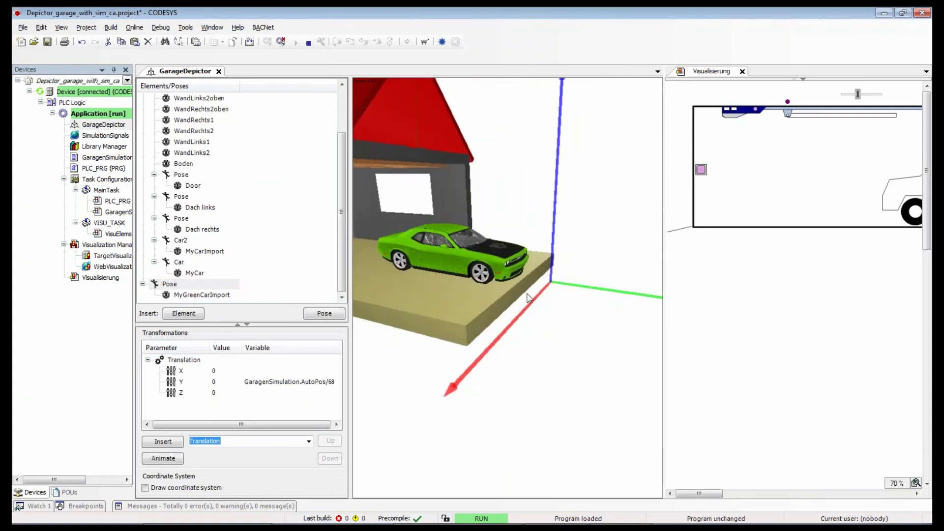
left_click_drag(580, 310, 523, 390)
scroll(523, 390, "down", 2)
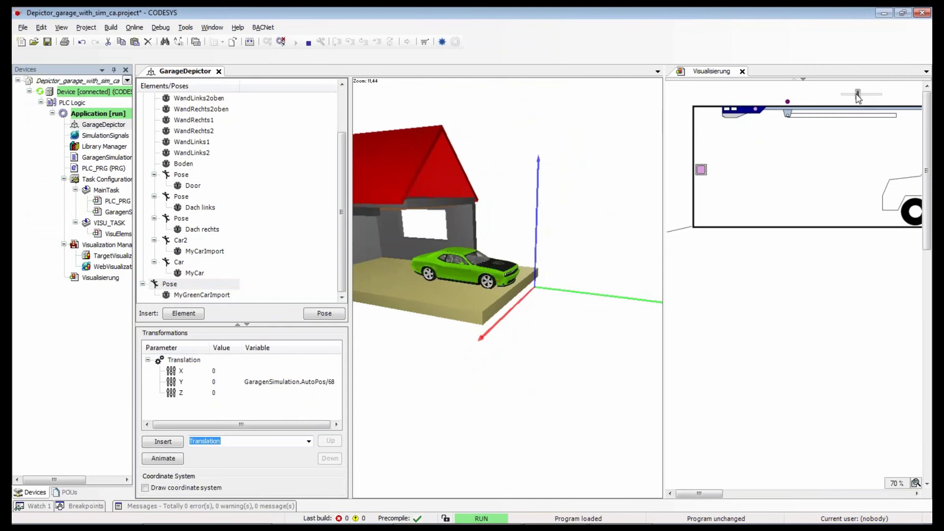
left_click_drag(854, 96, 829, 103)
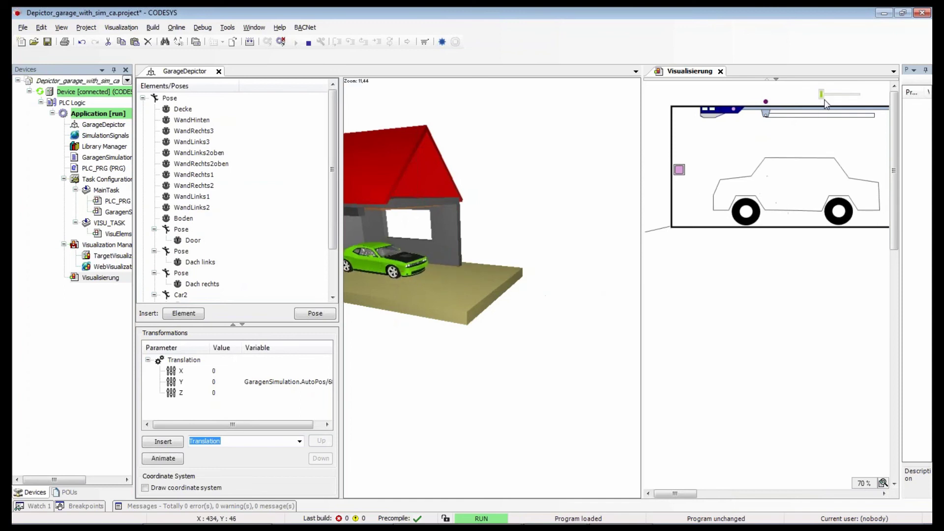
left_click(428, 359)
scroll(504, 367, "down", 3)
left_click_drag(504, 367, 449, 381)
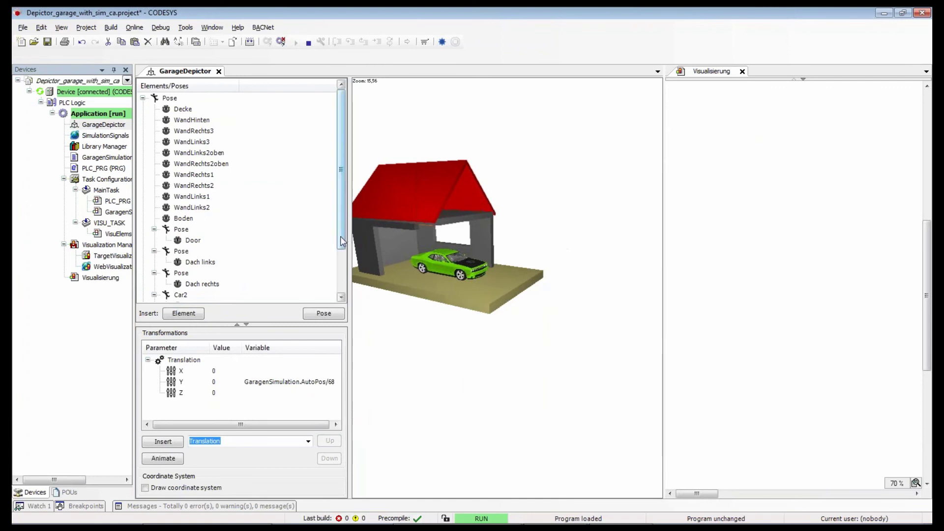
- Insert a Box element under the green car's Pose, set its geometry to File Emb., and dismiss the warning
scroll(342, 241, "down", 2)
left_click(172, 285)
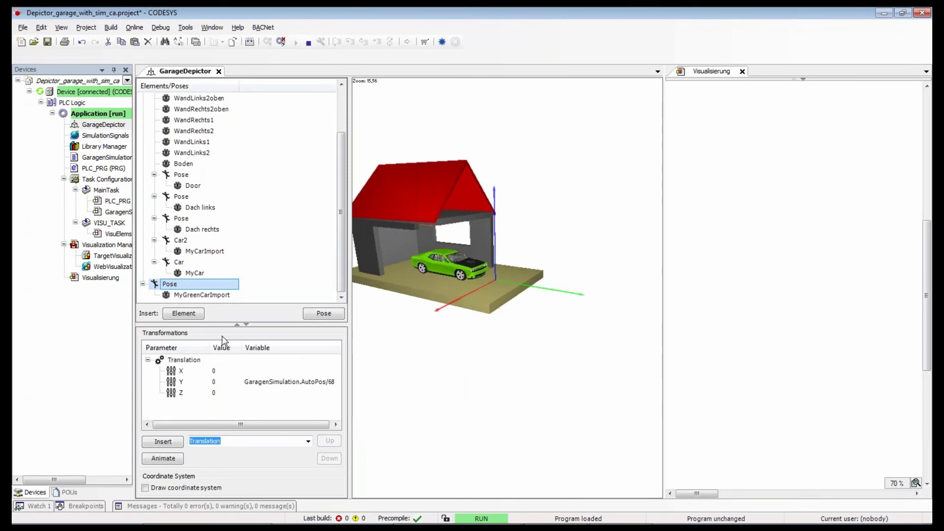
left_click(192, 315)
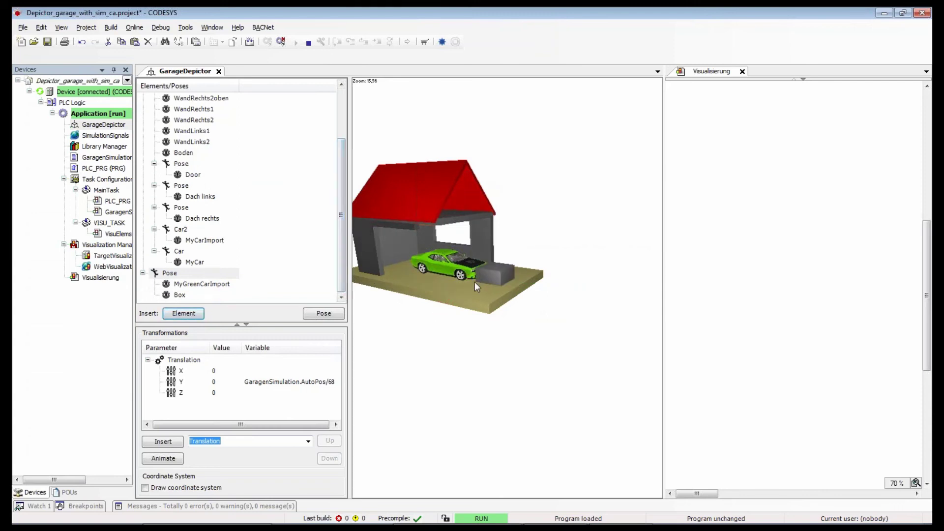
left_click(184, 295)
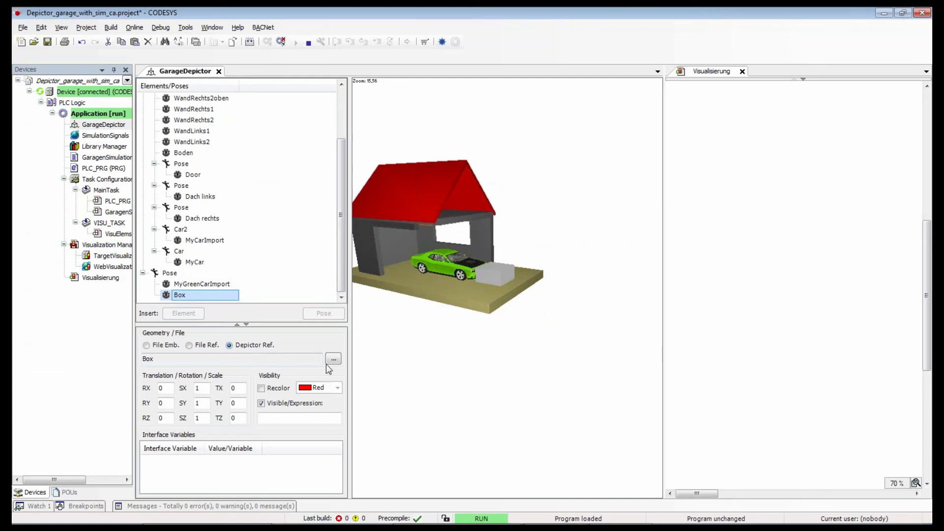
left_click(146, 345)
left_click(499, 311)
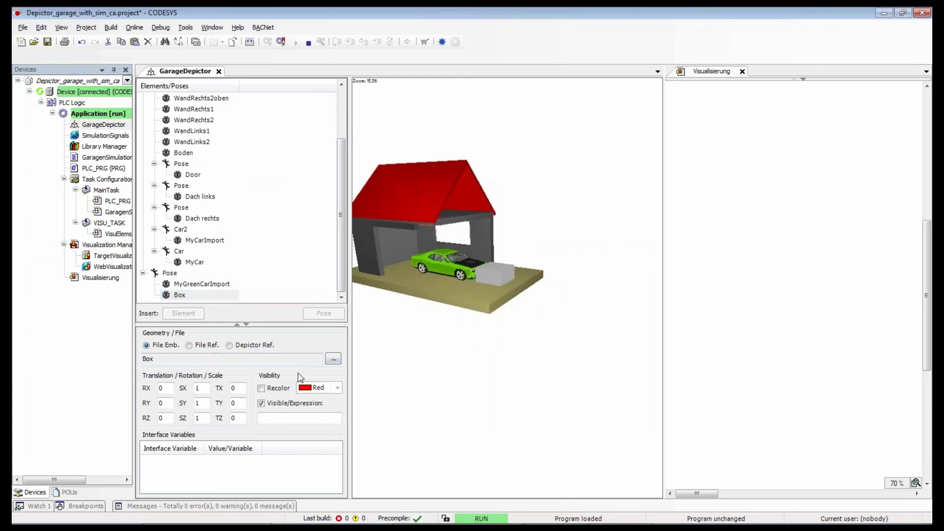
- Load GreenCar.obj into the Box element through the Öffnen dialog
left_click(334, 360)
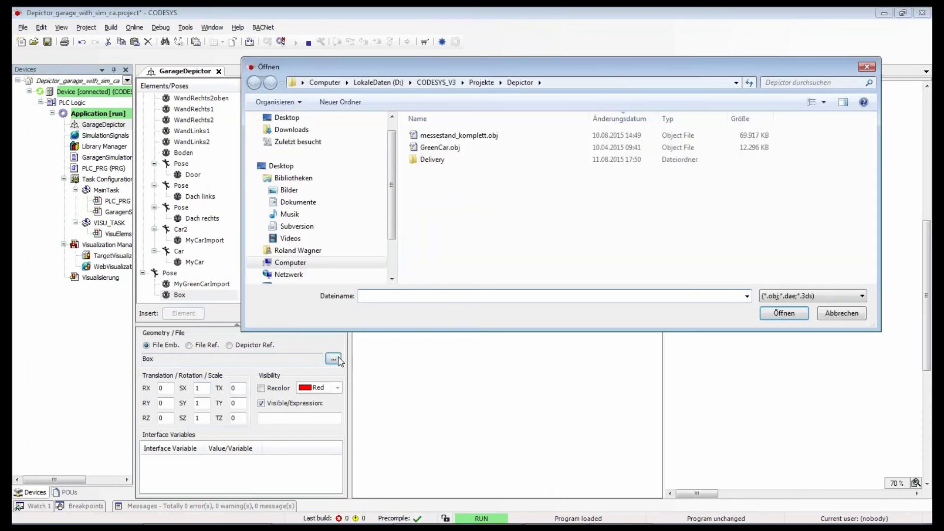
left_click_drag(477, 68, 478, 128)
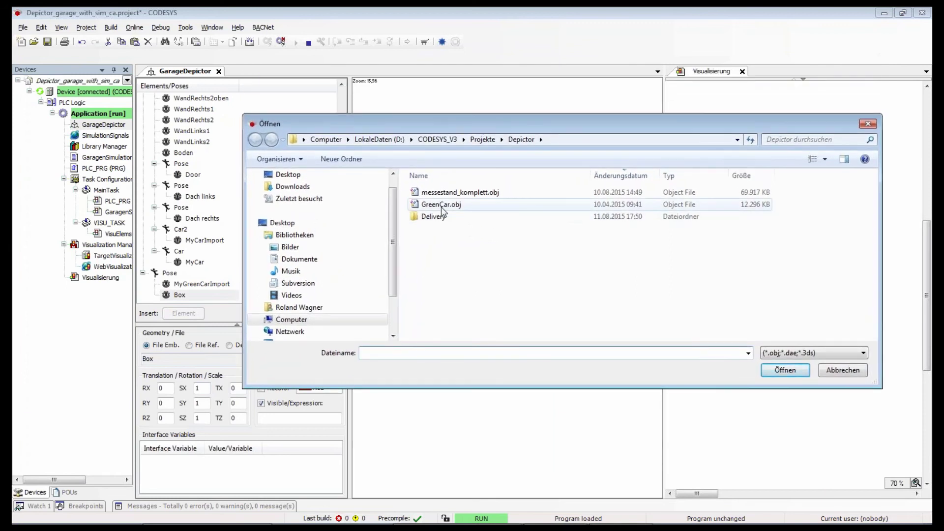
left_click(442, 206)
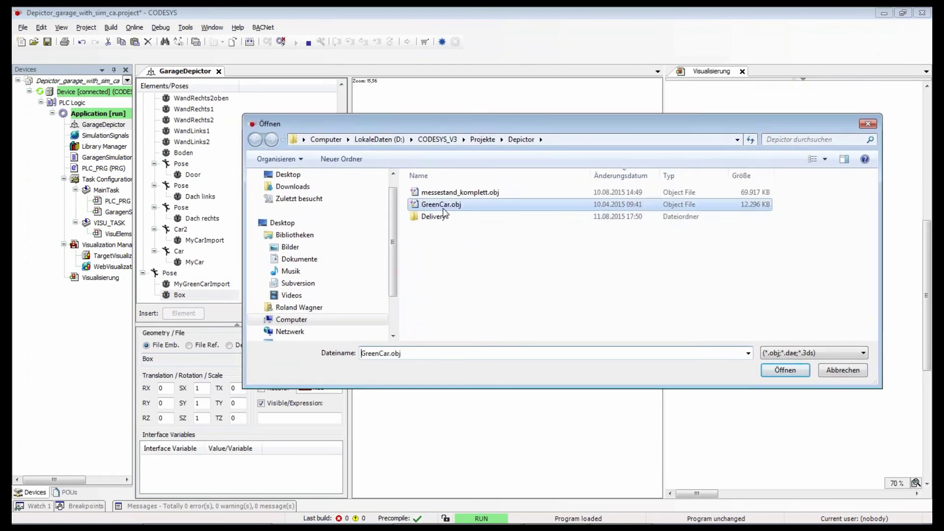
left_click(787, 370)
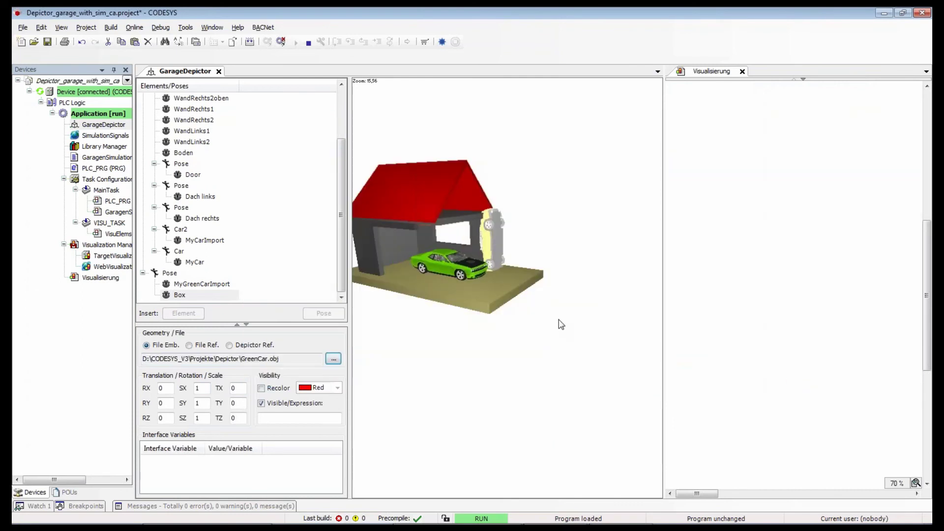
left_click_drag(561, 323, 511, 354)
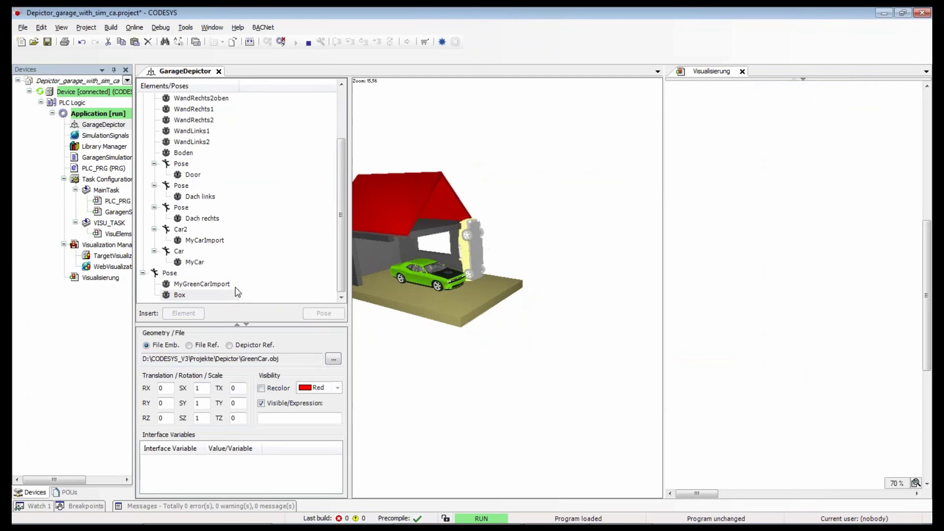
- Select the green car's parent Pose and orbit and zoom the view around both cars
left_click(191, 285)
left_click(170, 273)
scroll(531, 291, "up", 2)
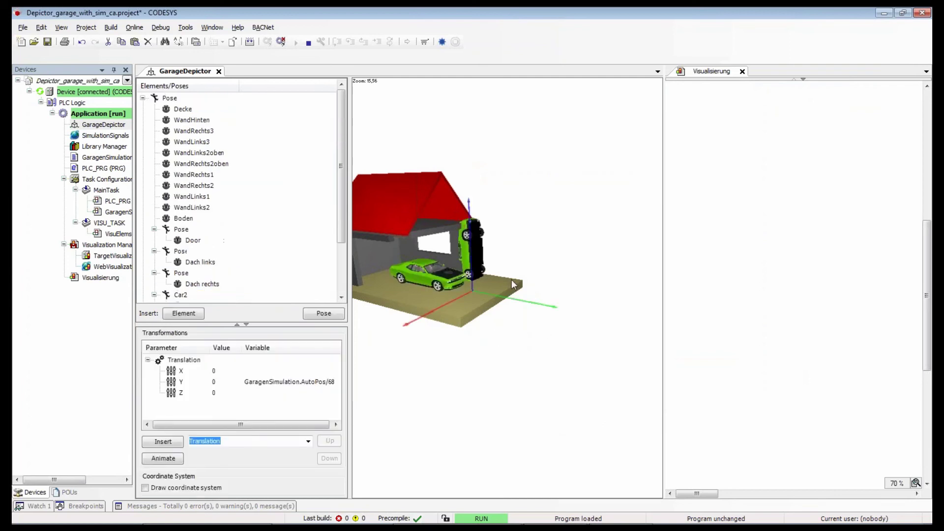
scroll(492, 277, "up", 6)
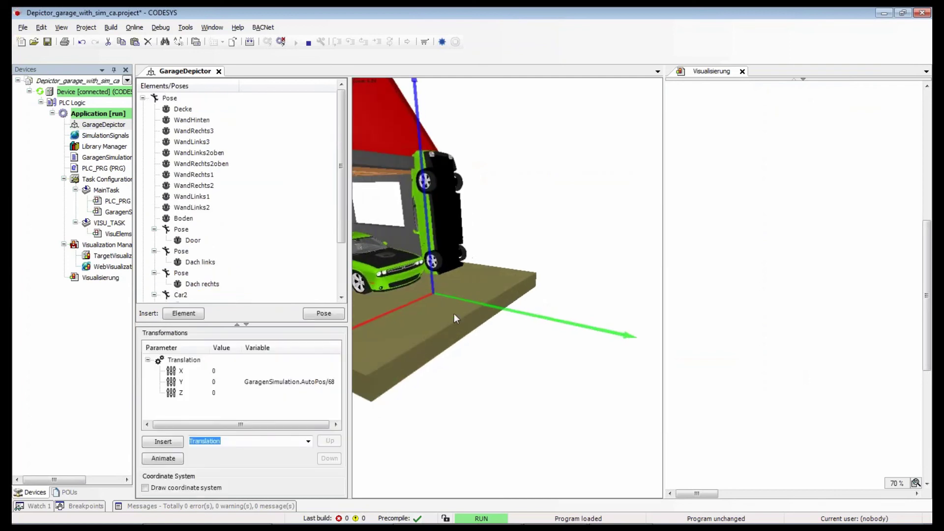
mouse_move(481, 314)
left_mouse_down()
mouse_move(577, 316)
mouse_move(416, 332)
mouse_move(562, 268)
mouse_move(501, 258)
mouse_move(546, 286)
mouse_move(561, 260)
mouse_move(506, 332)
mouse_move(516, 333)
mouse_move(481, 324)
left_mouse_up()
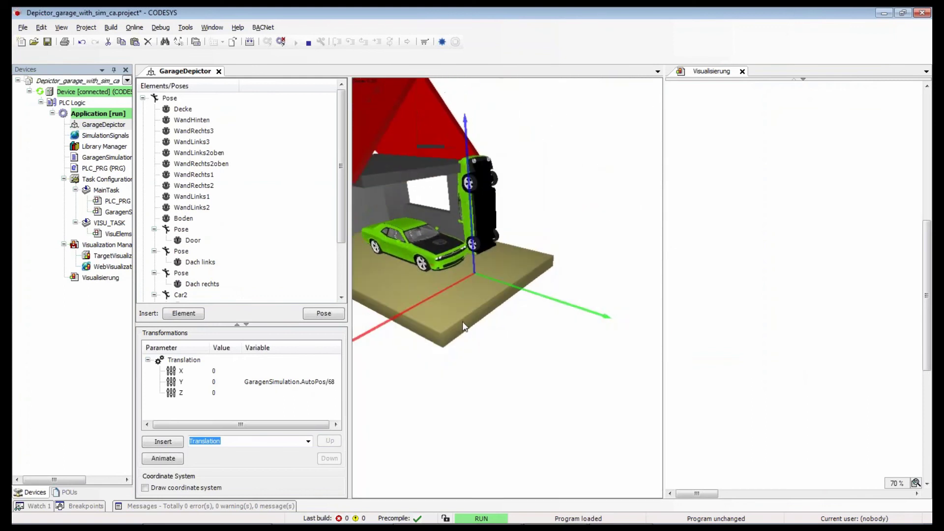
left_click_drag(344, 236, 342, 297)
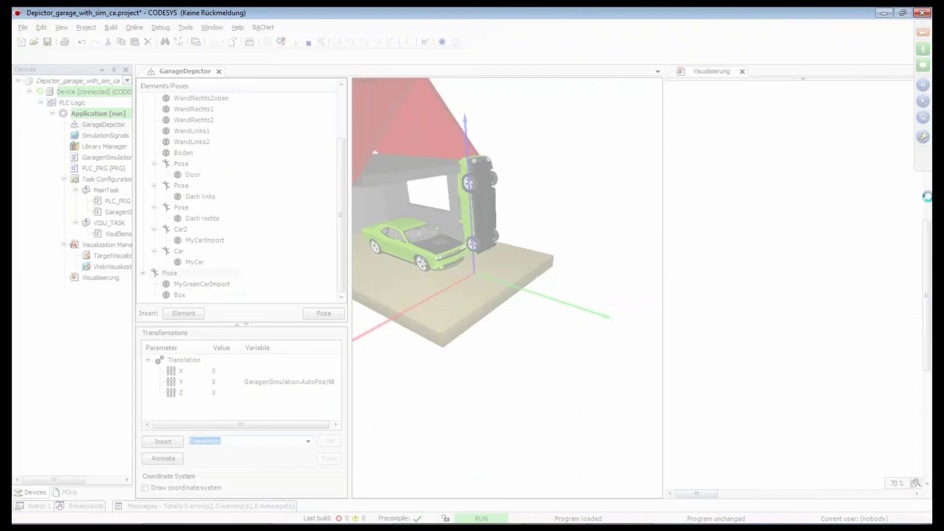
- Move the Visualisierung slider so both cars follow, then reselect the Pose and widen the Elements/Poses pane
left_click_drag(733, 494, 683, 490)
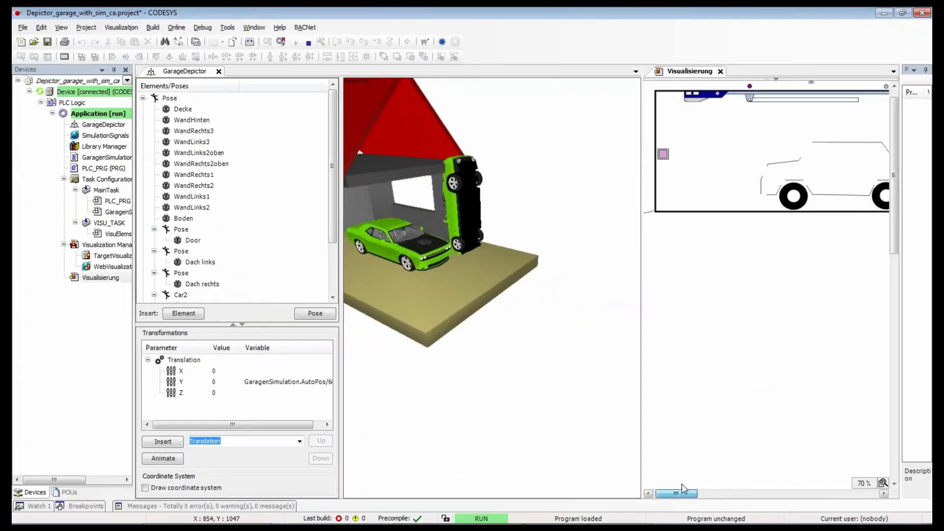
left_click_drag(895, 140, 905, 109)
left_click_drag(818, 94, 838, 96)
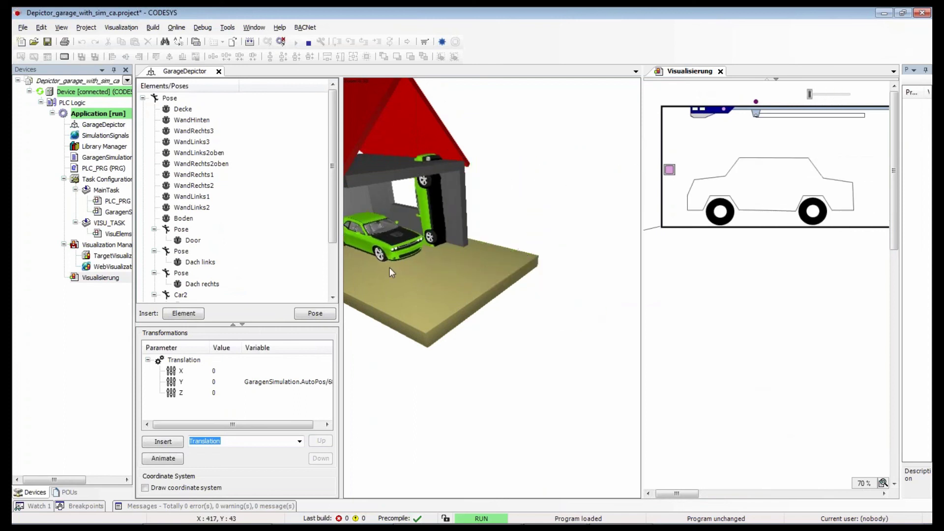
left_click_drag(334, 238, 343, 295)
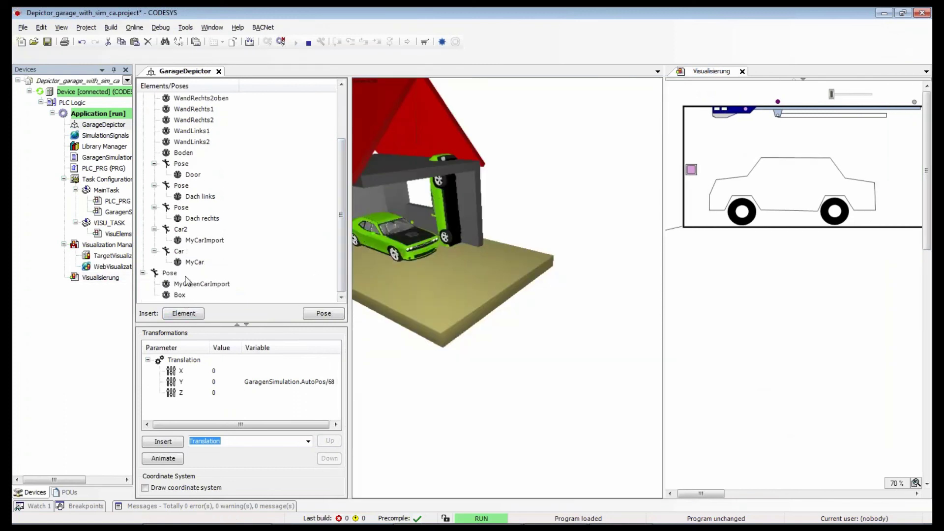
left_click(178, 285)
left_click(170, 274)
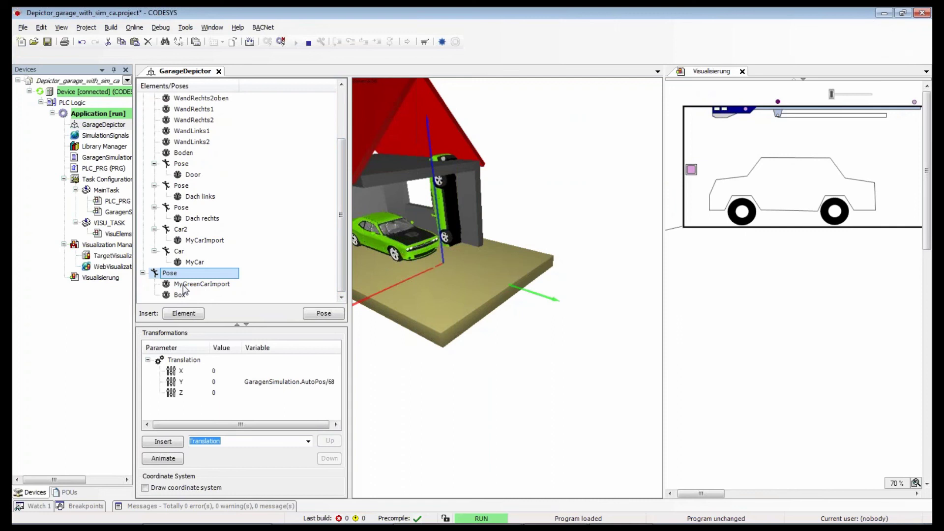
left_click_drag(350, 388, 435, 390)
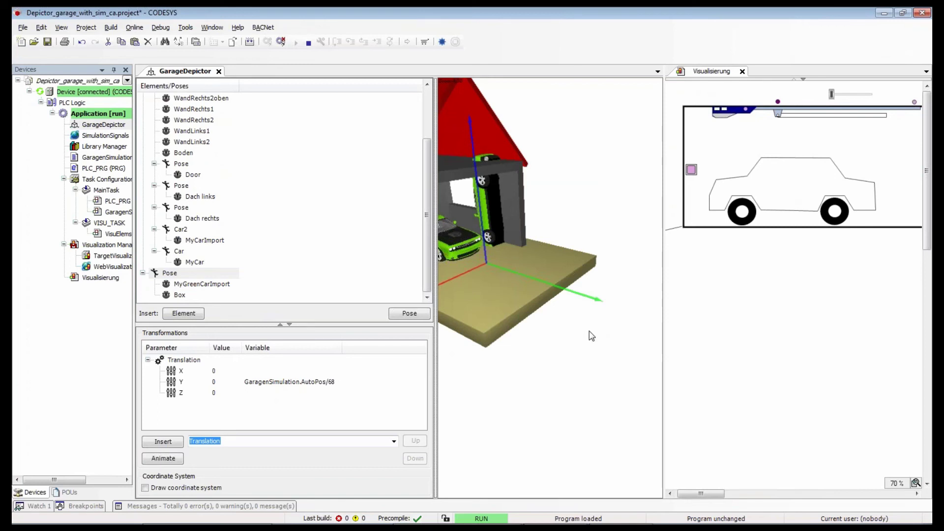
- Switch with Alt+Tab to the browser showing the CODESYS Depictor Store page
key("alt+Tab")
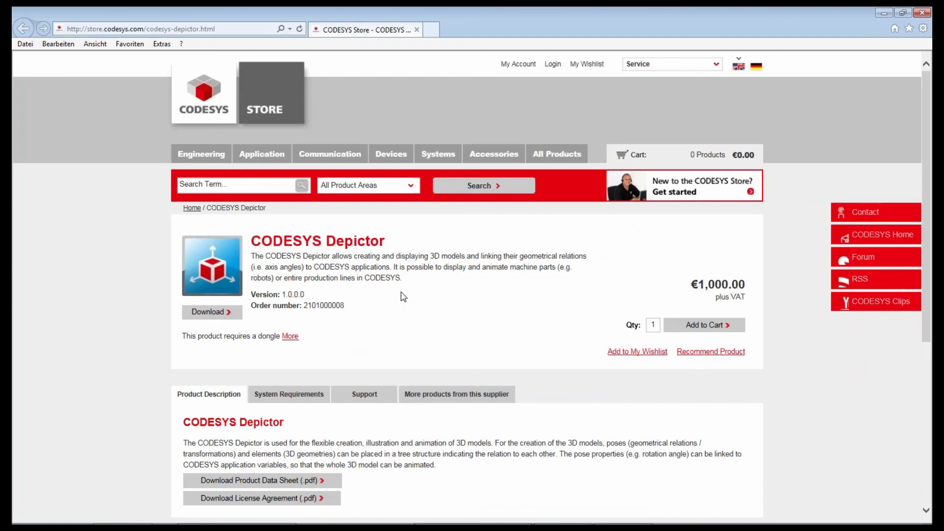
- Show the System Requirements tab of the Depictor product page
scroll(404, 290, "down", 4)
scroll(401, 286, "up", 4)
scroll(473, 333, "down", 4)
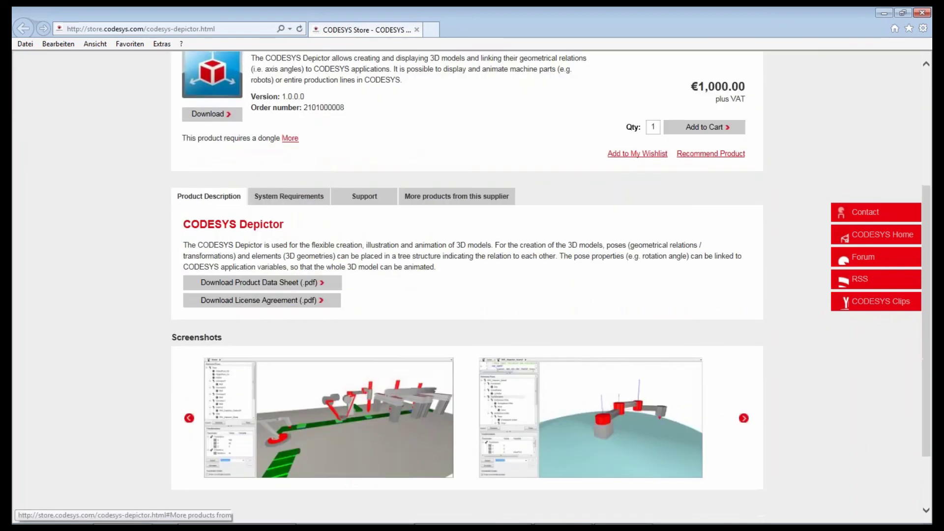
left_click(275, 191)
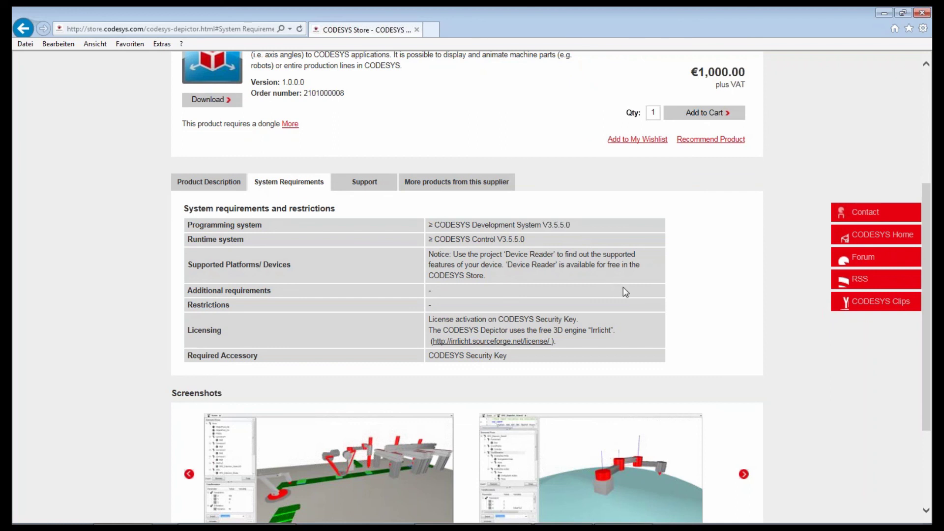
scroll(619, 285, "down", 4)
scroll(558, 288, "up", 3)
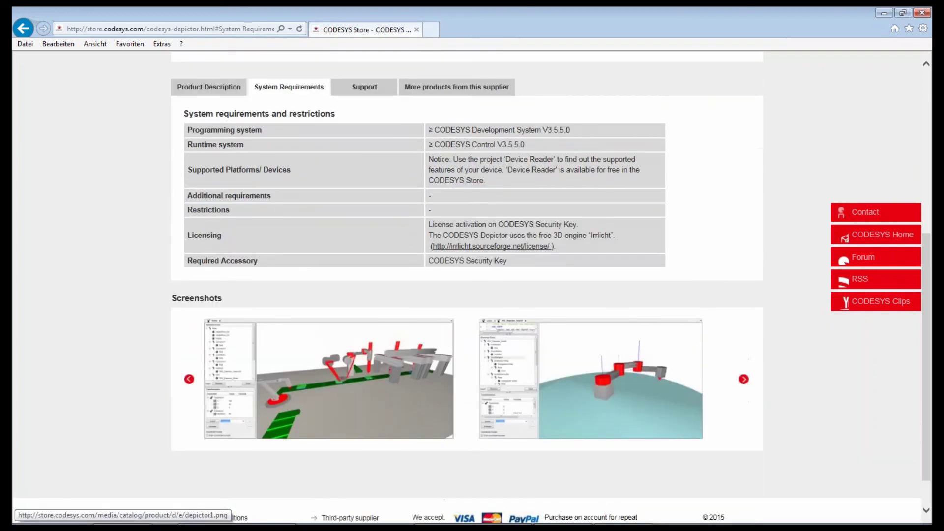